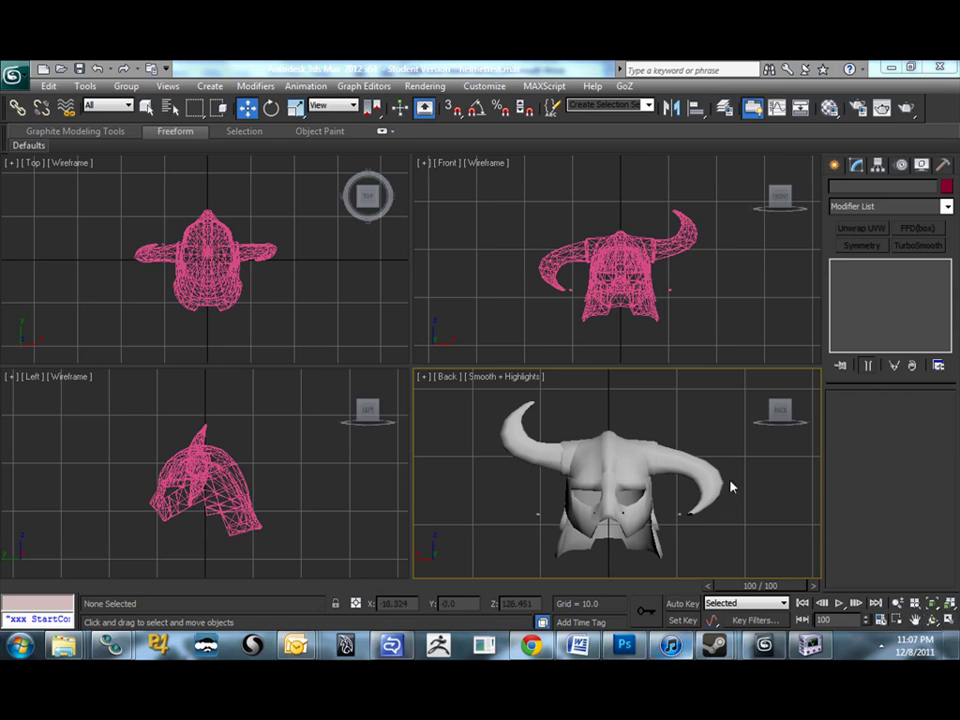
Select the horned Helmet mesh in the Back viewport so its Editable Poly stack shows
left_click(573, 420)
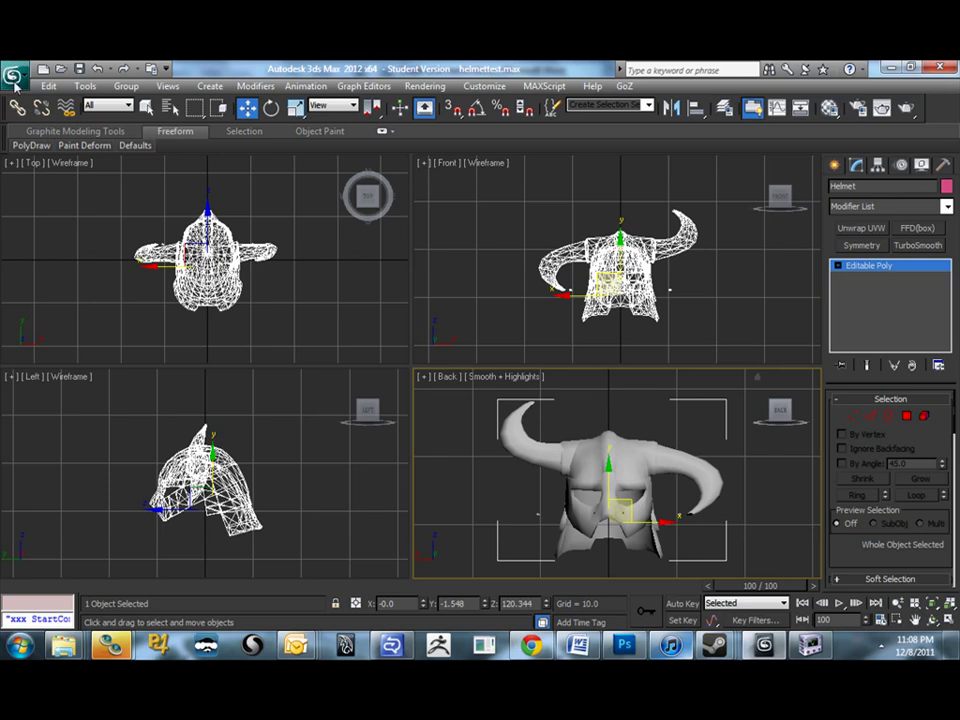
Import helmet.nif from the male armour folder, bringing up its Import Nif options
left_click(15, 84)
left_click(57, 280)
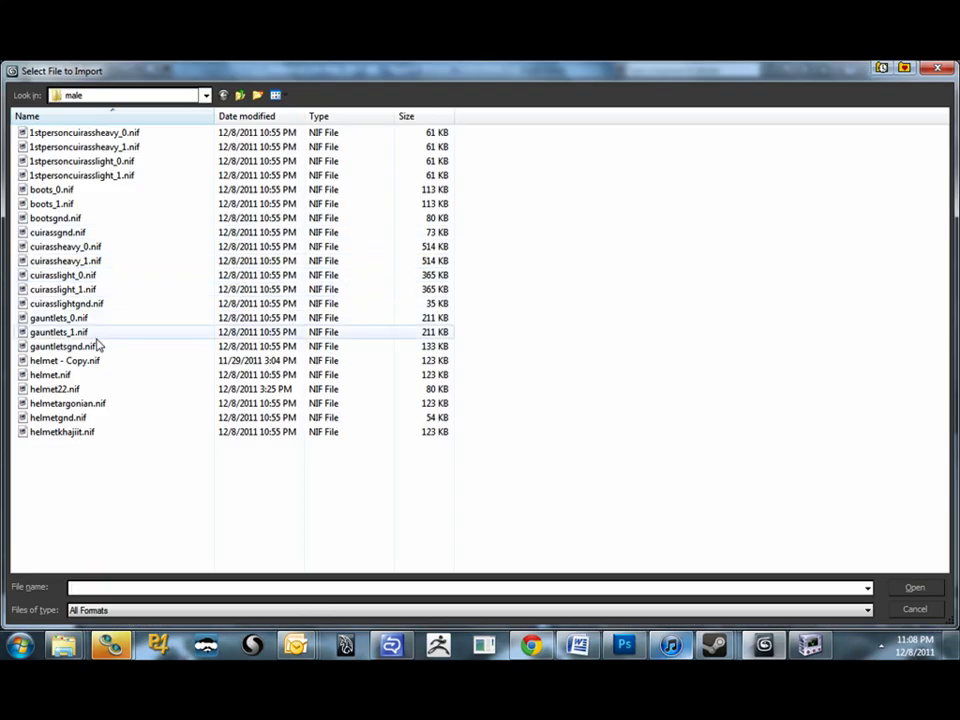
left_click(63, 377)
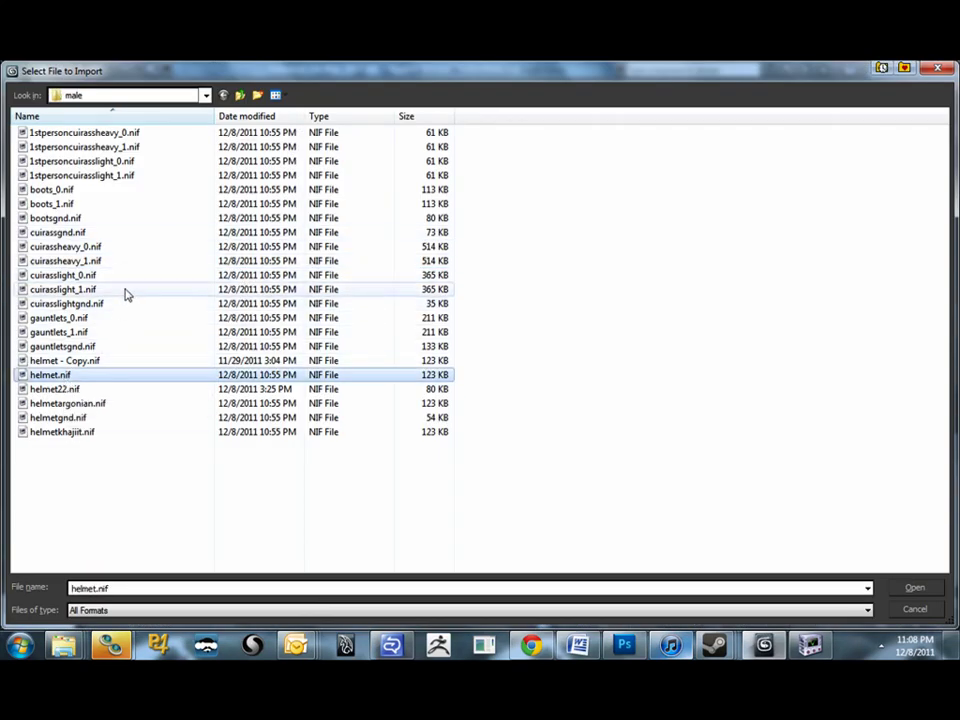
left_click_drag(182, 79, 184, 83)
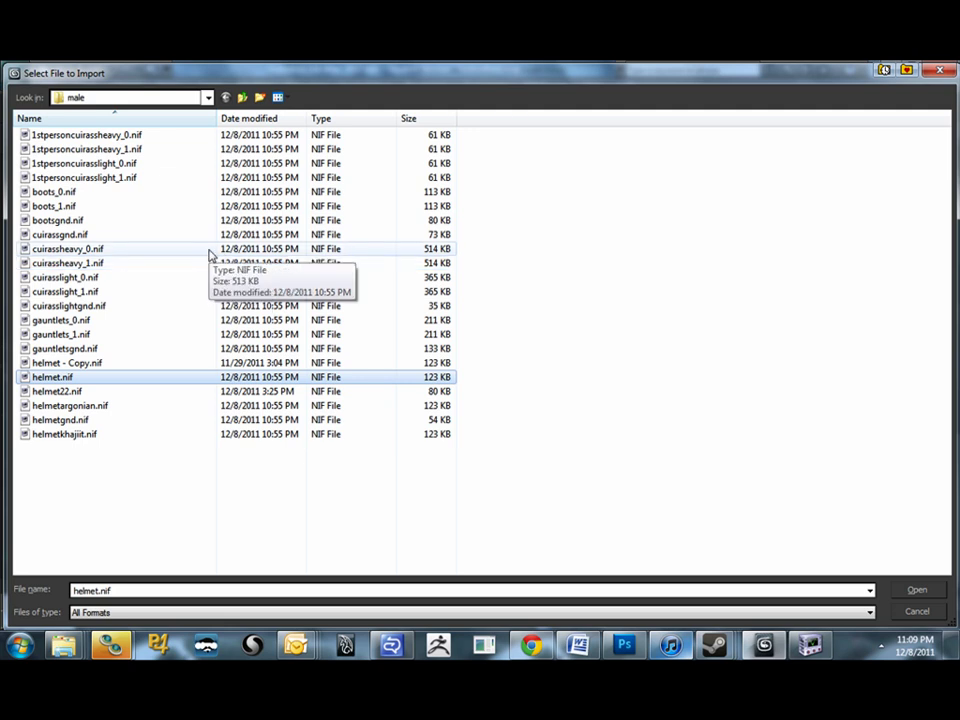
double_click(78, 384)
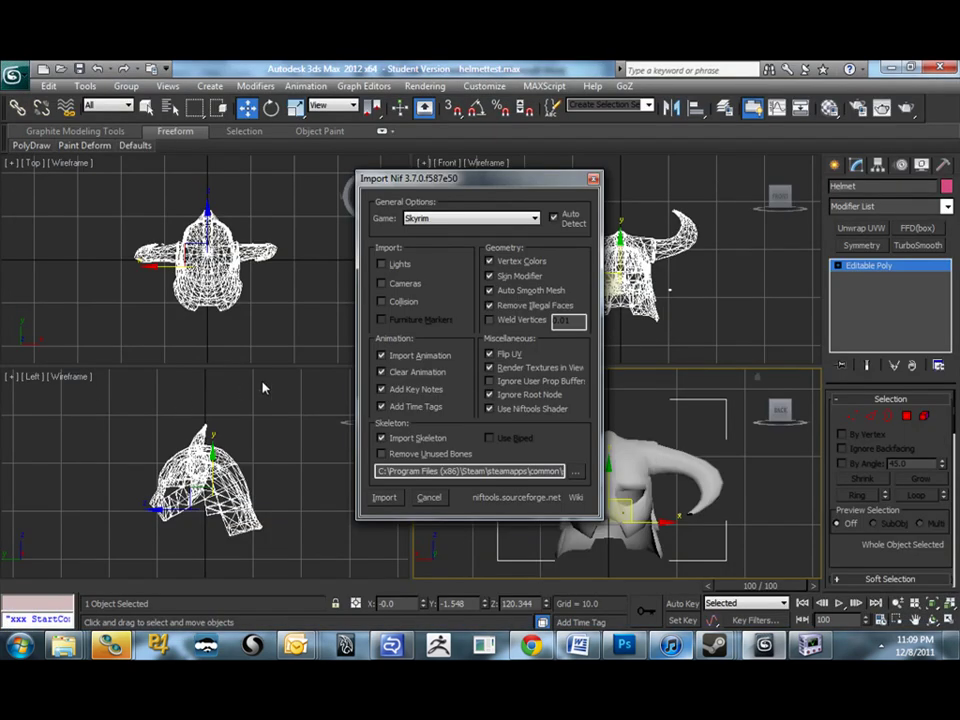
Import helmet.nif with Add Time Tags on, renaming the conflicting Helmet001 to Helmetoriginal
left_click(380, 406)
left_click(384, 497)
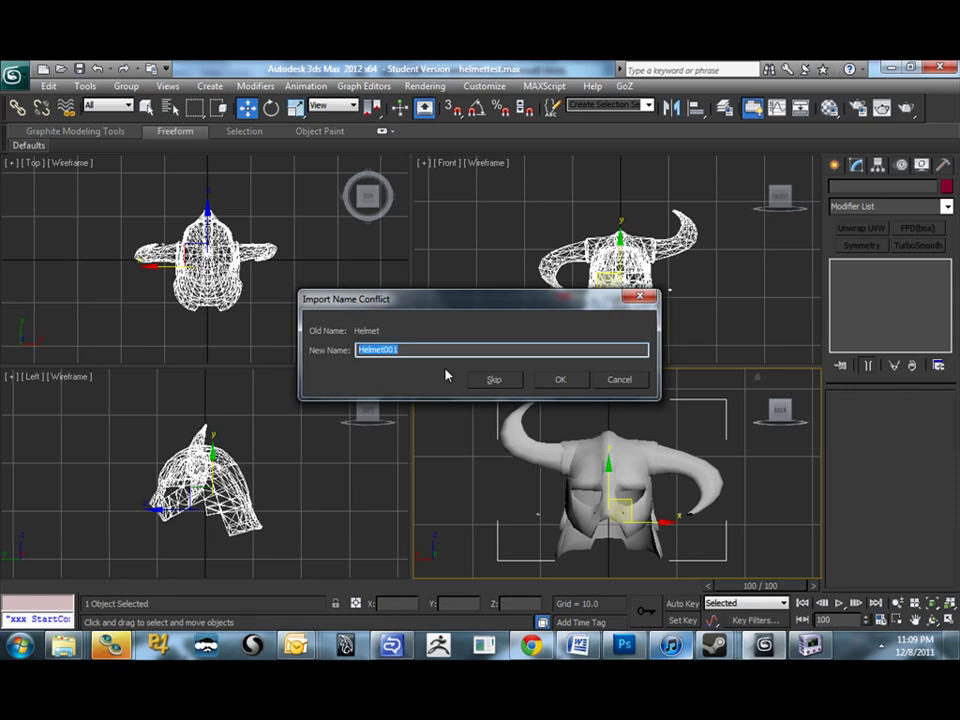
key("End")
key("BackSpace")
key("BackSpace")
key("BackSpace")
type("original")
key("Return")
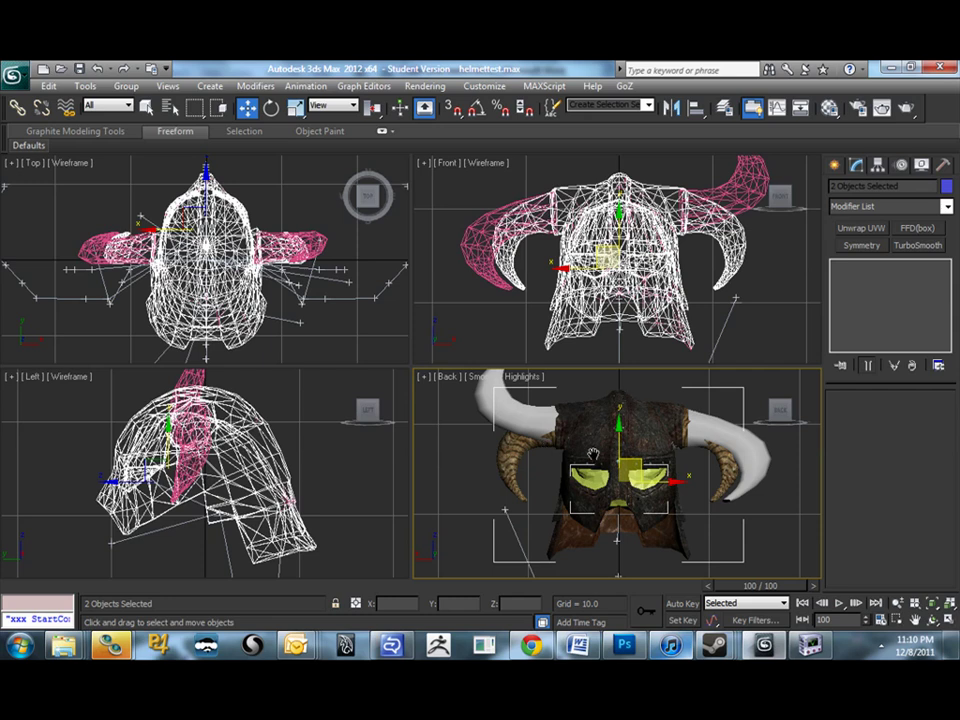
Maximize the Back view, orbit to a frontal perspective of both helmets, and select Helmetoriginal
middle_click_drag(593, 452, 563, 512)
key("alt+w")
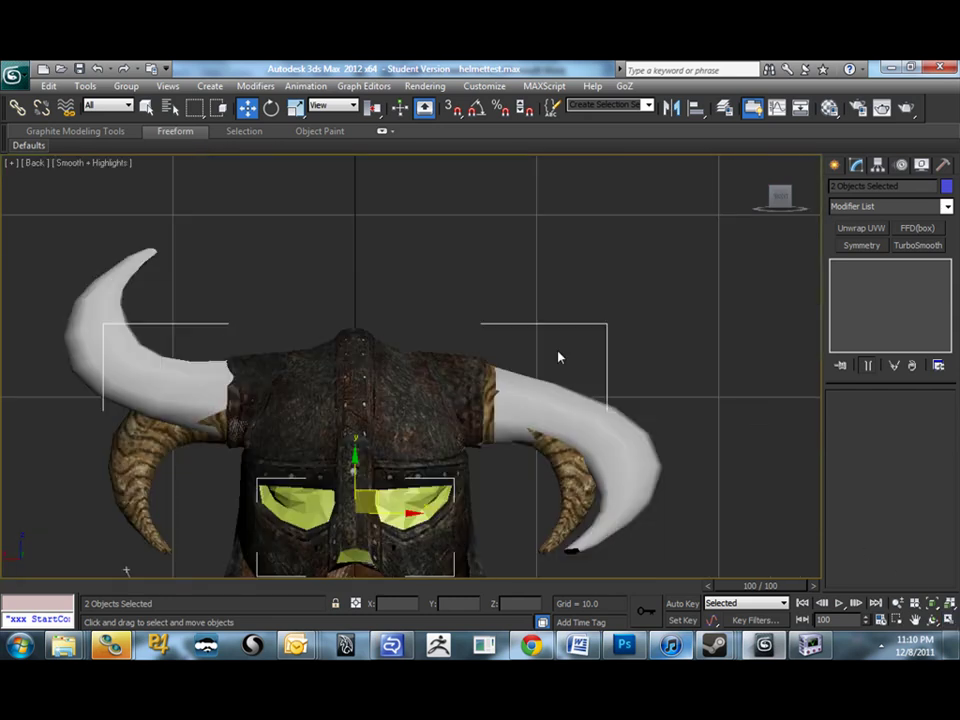
scroll(557, 356, "down", 4)
scroll(622, 279, "up", 2)
middle_click_drag(622, 279, 455, 348, "alt")
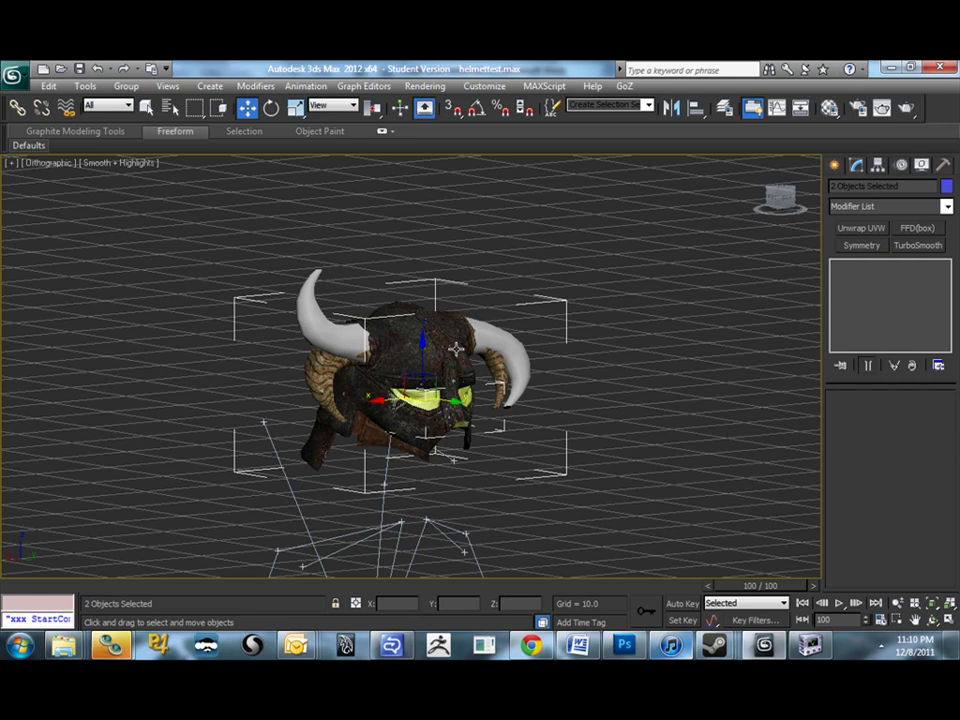
middle_click_drag(497, 287, 587, 240, "alt")
key("p")
left_click(516, 315)
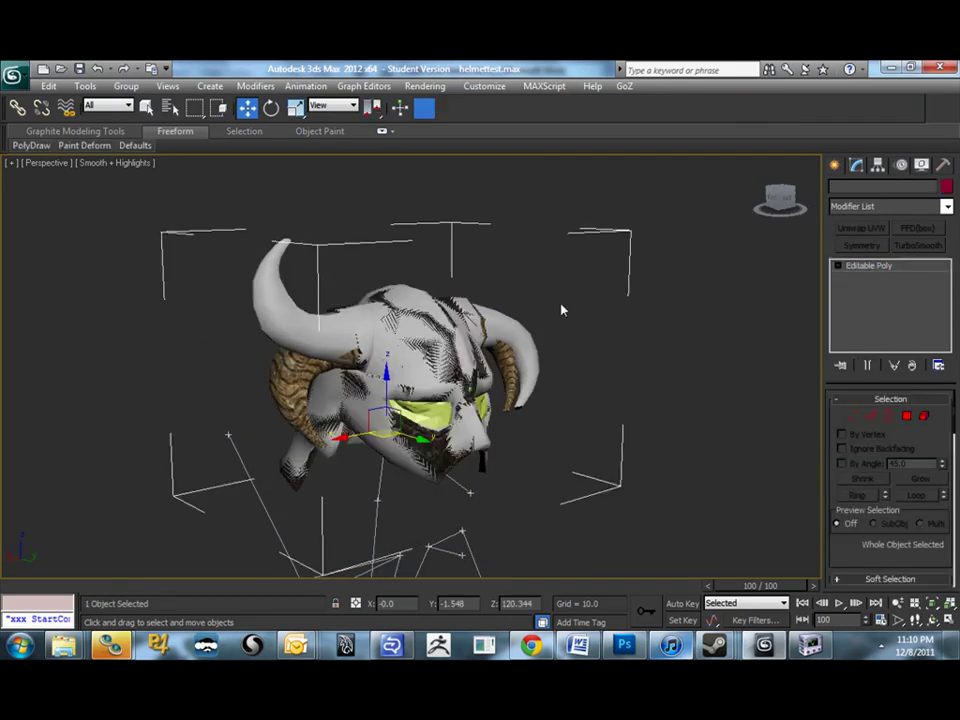
mouse_move(561, 311)
middle_mouse_down("alt")
mouse_move(506, 298)
mouse_move(512, 272)
mouse_move(528, 298)
mouse_move(566, 306)
middle_mouse_up("alt")
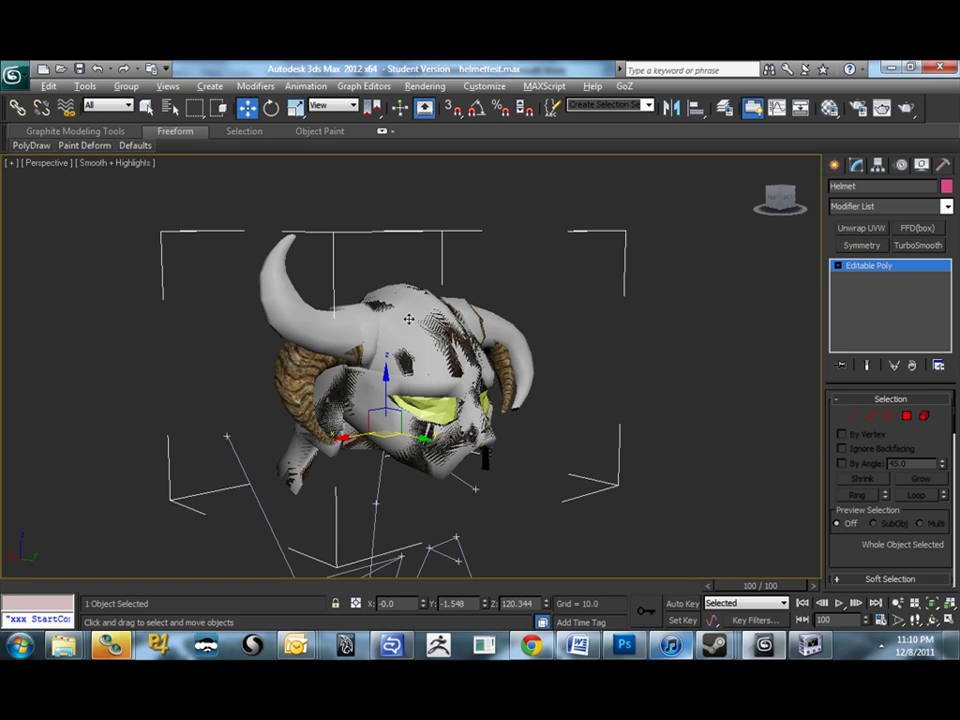
middle_click_drag(566, 306, 395, 428, "alt")
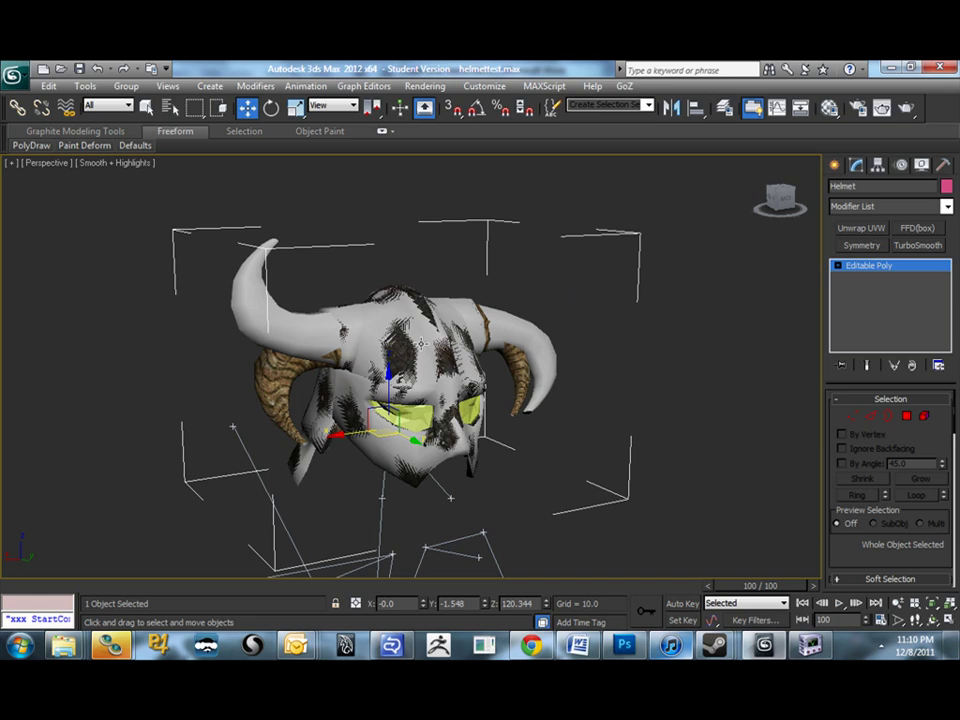
left_click(261, 379)
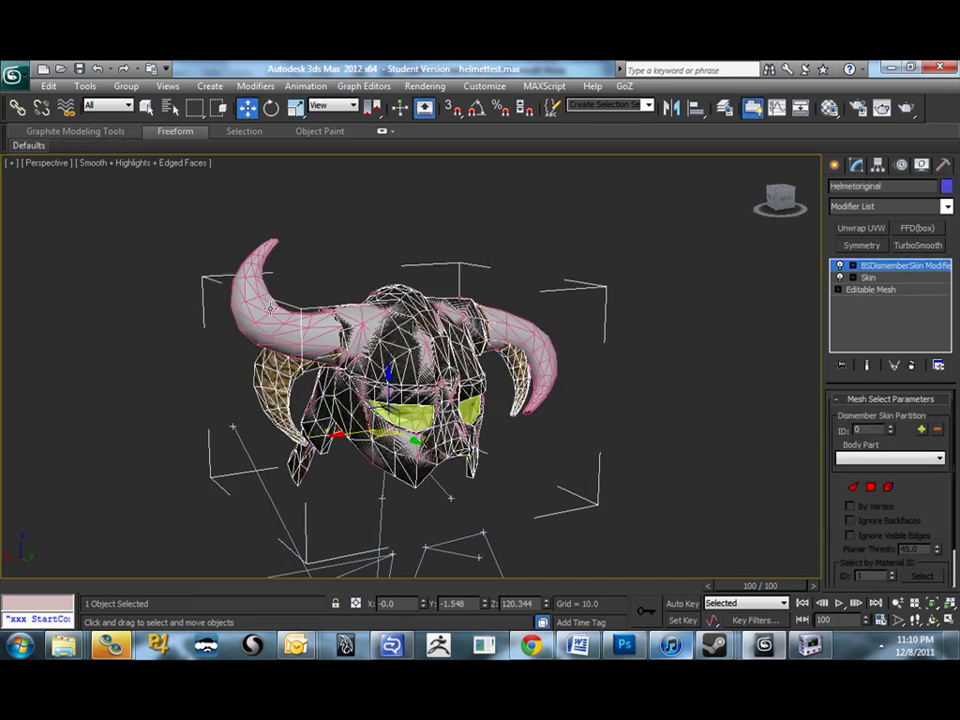
Inspect the Helmet and shades modifier stacks, deselect, then reselect the Helmet Editable Poly
left_click(258, 303)
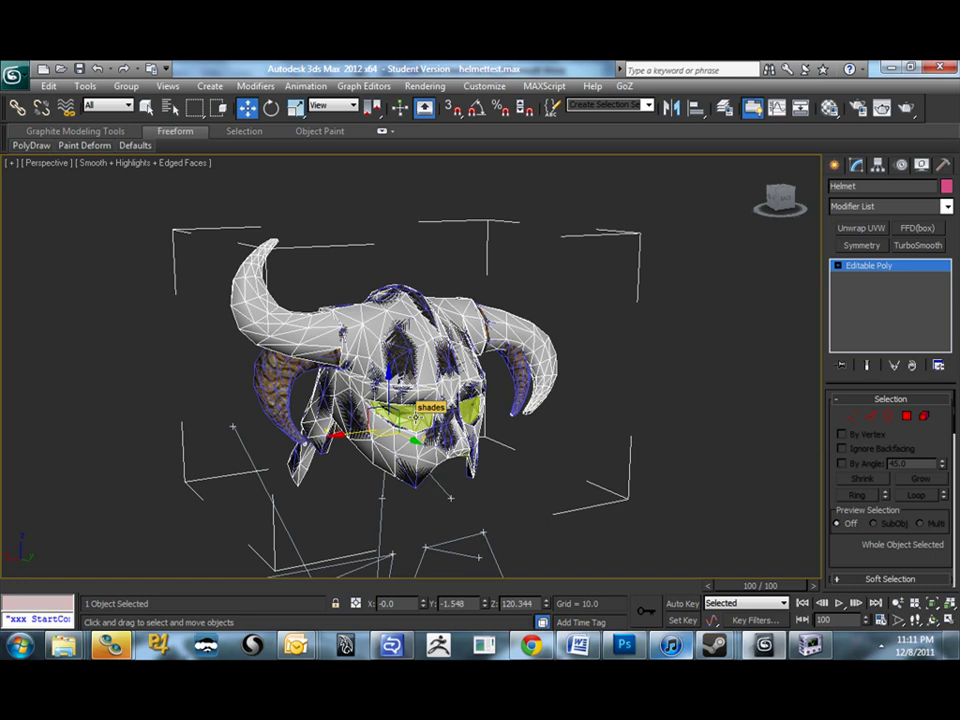
left_click(417, 410)
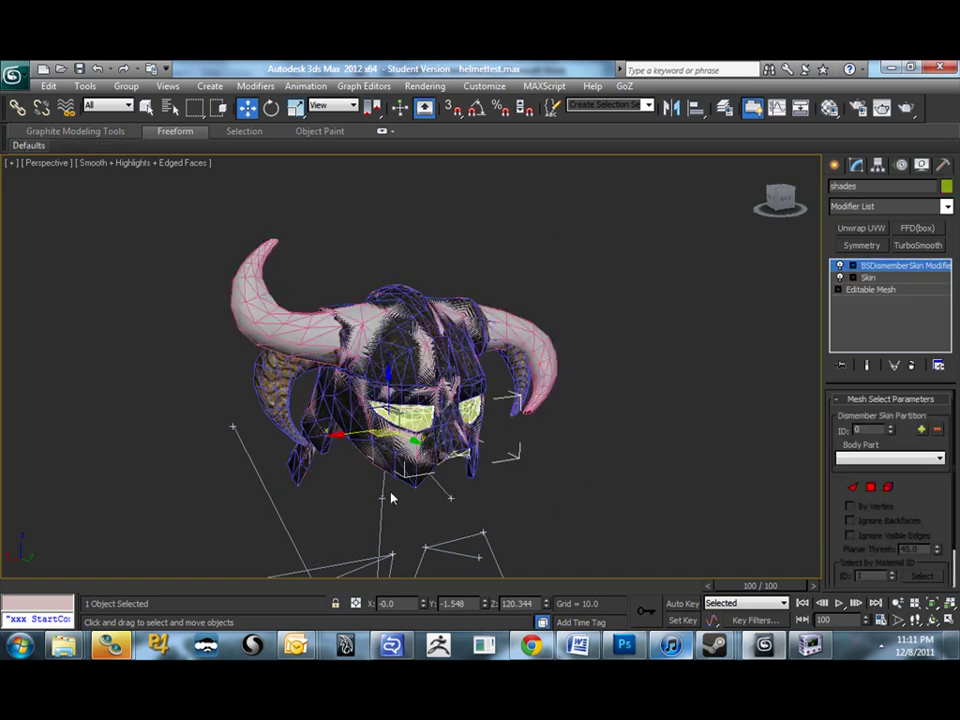
left_click(391, 497)
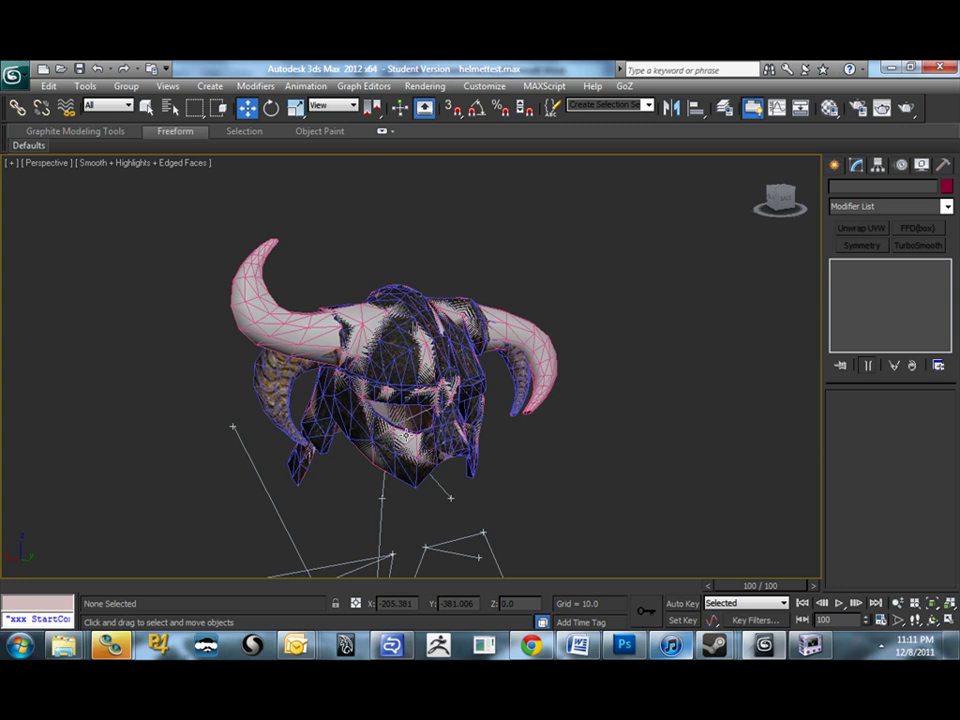
left_click(256, 290)
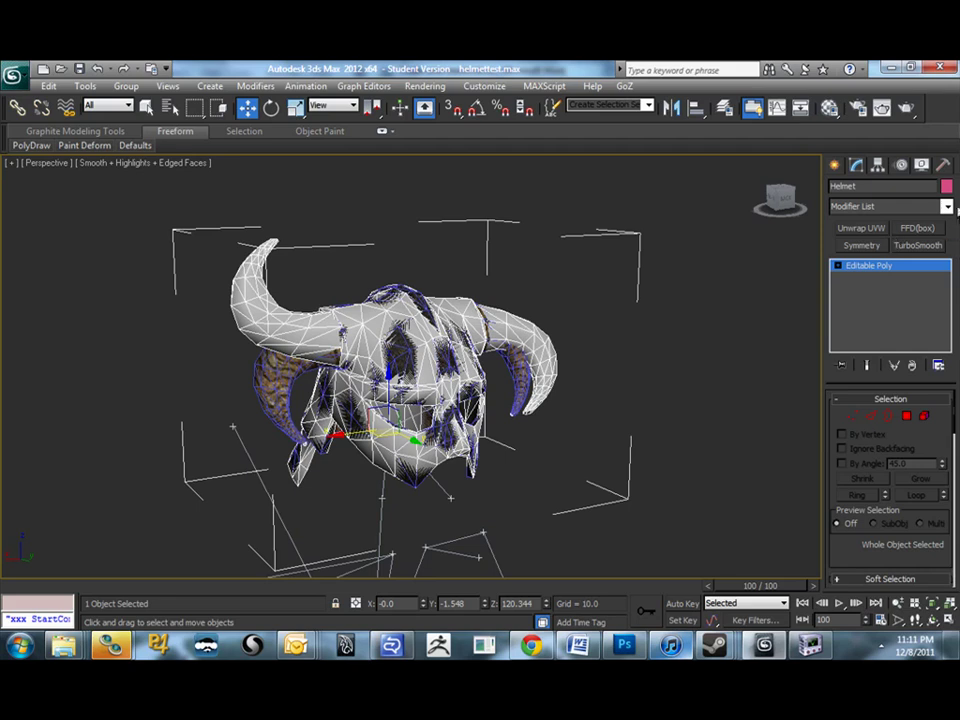
Add a Skin Wrap modifier to the Helmet with Face Deformation as the deformation engine
left_click(947, 208)
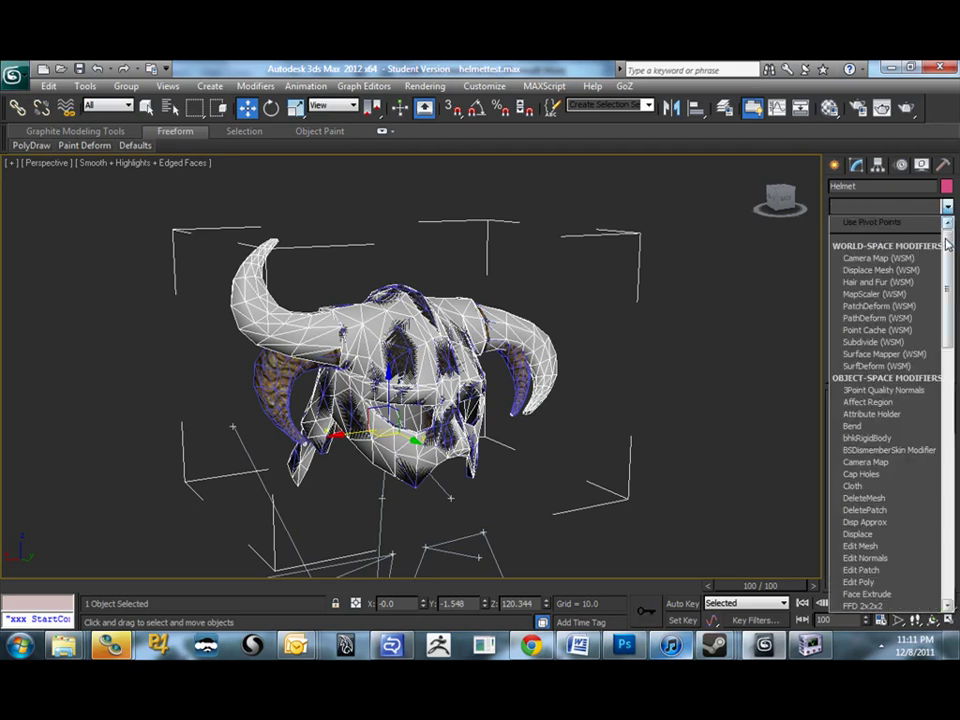
left_click_drag(947, 252, 948, 465)
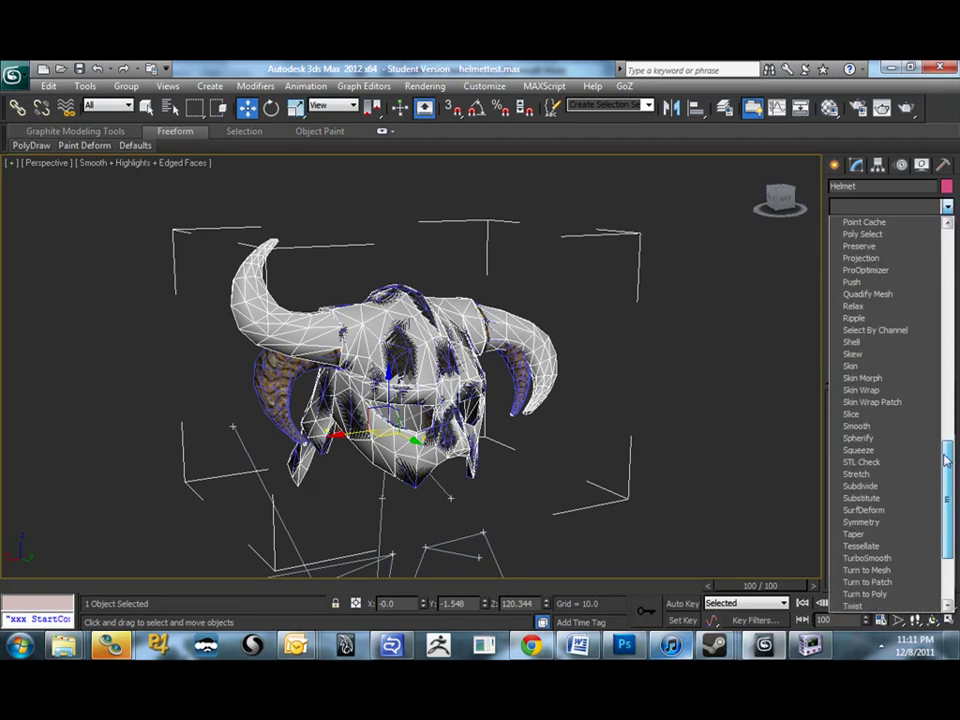
left_click(870, 394)
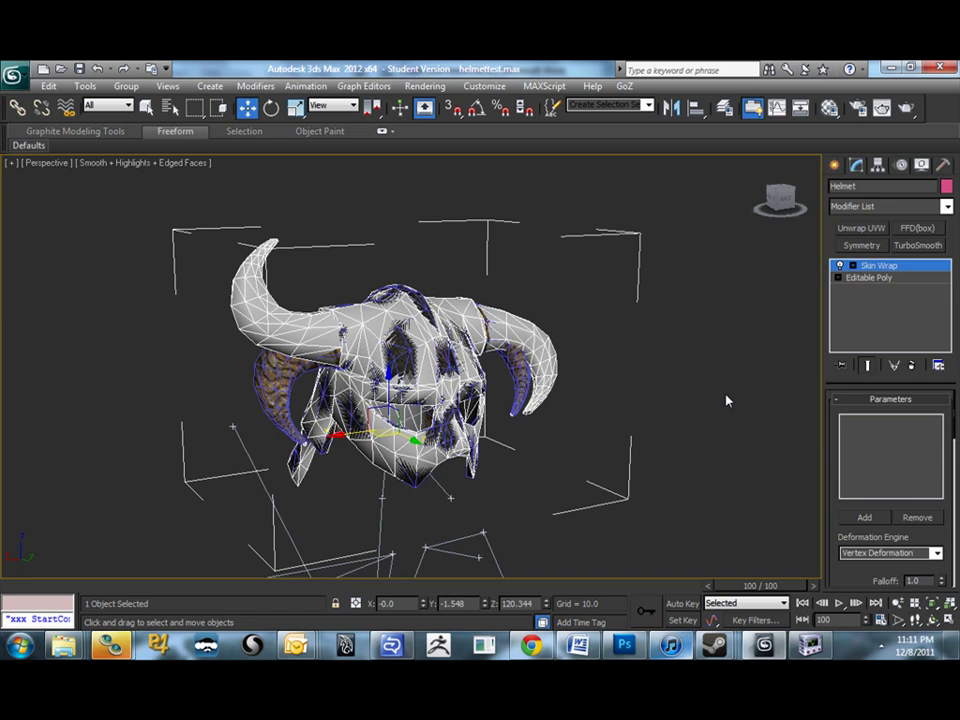
left_click_drag(837, 422, 839, 455)
mouse_move(836, 478)
left_mouse_down()
mouse_move(836, 454)
mouse_move(838, 494)
left_mouse_up()
scroll(840, 500, "down", 2)
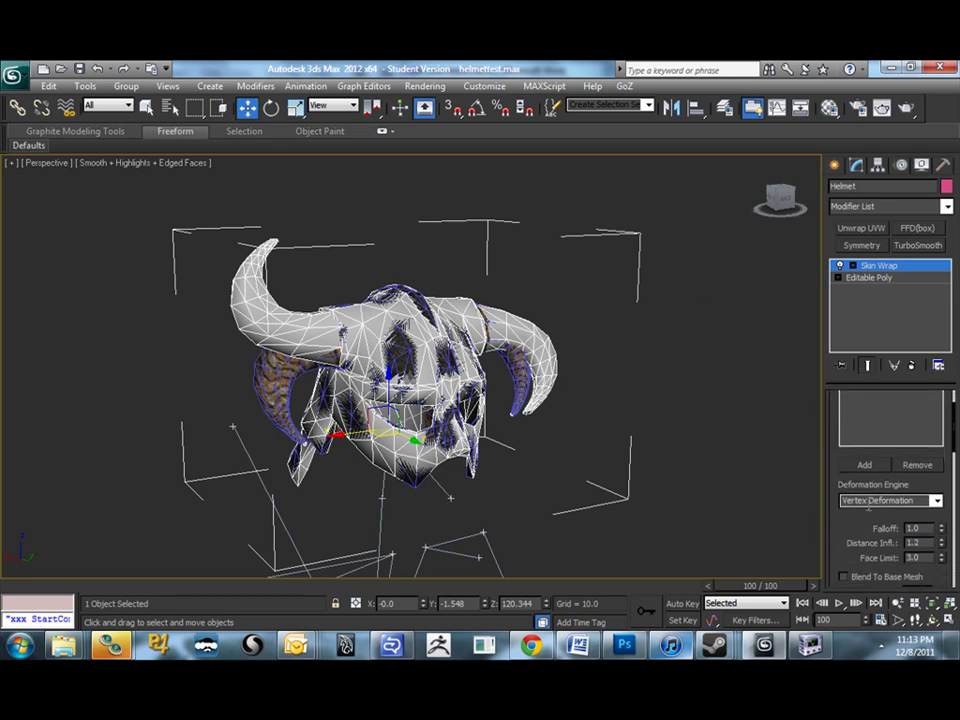
left_click(937, 500)
left_click(937, 502)
left_click(900, 513)
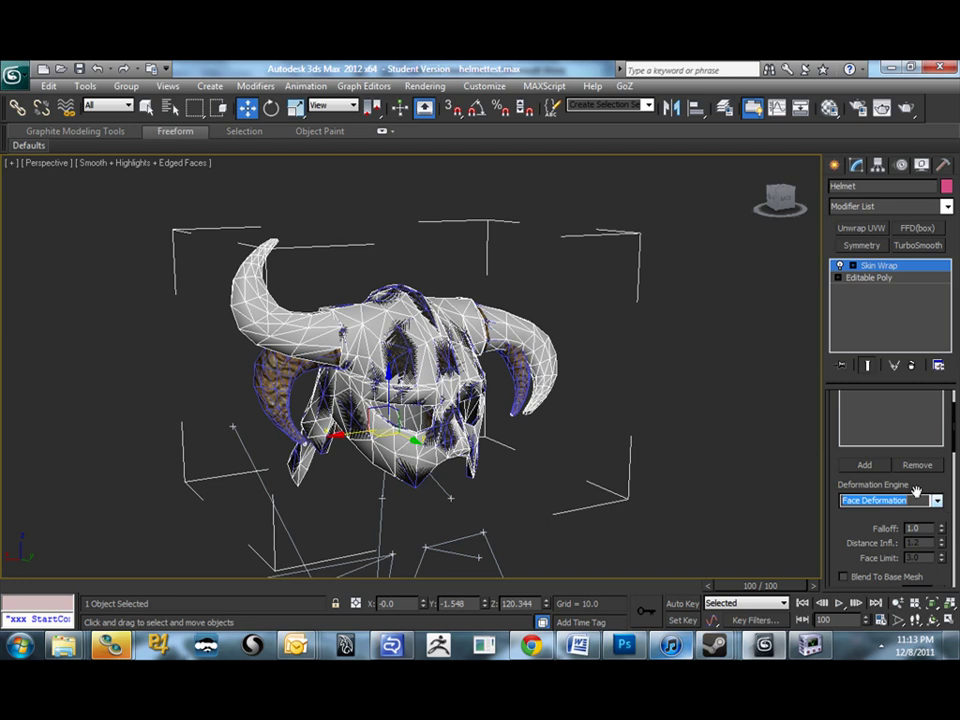
left_click_drag(850, 475, 827, 514)
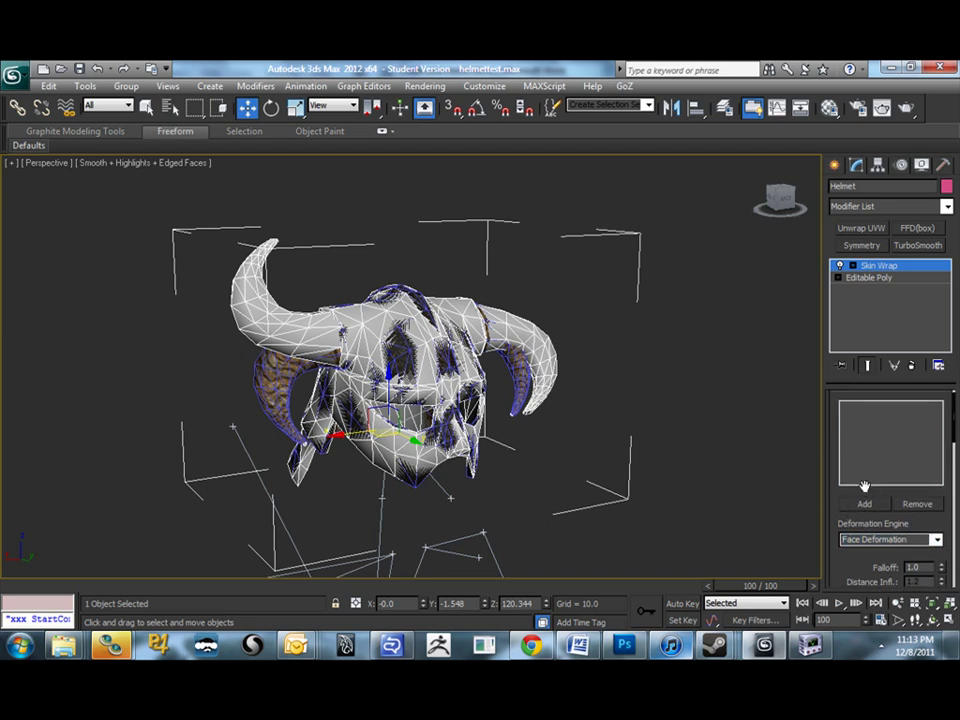
left_click(866, 505)
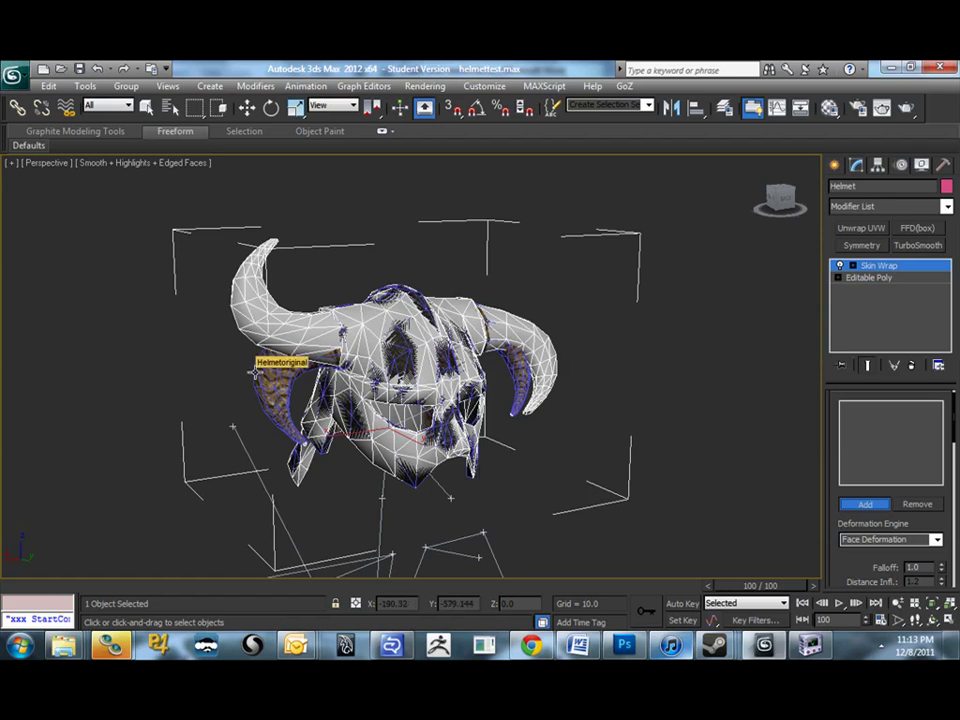
left_click(256, 368)
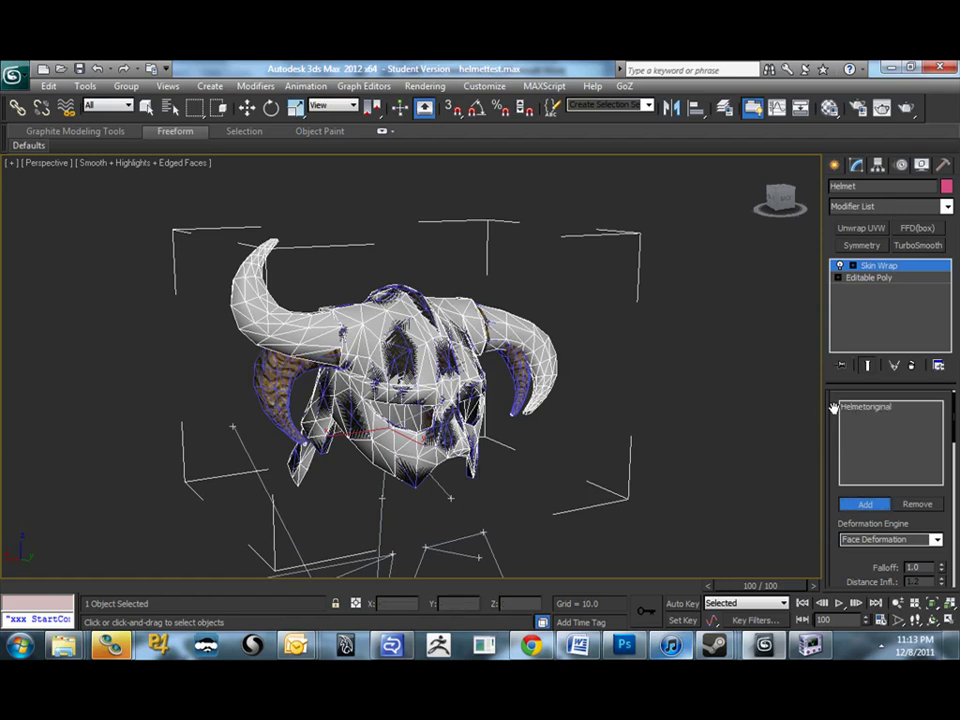
left_click_drag(834, 407, 840, 353)
scroll(845, 420, "down", 3)
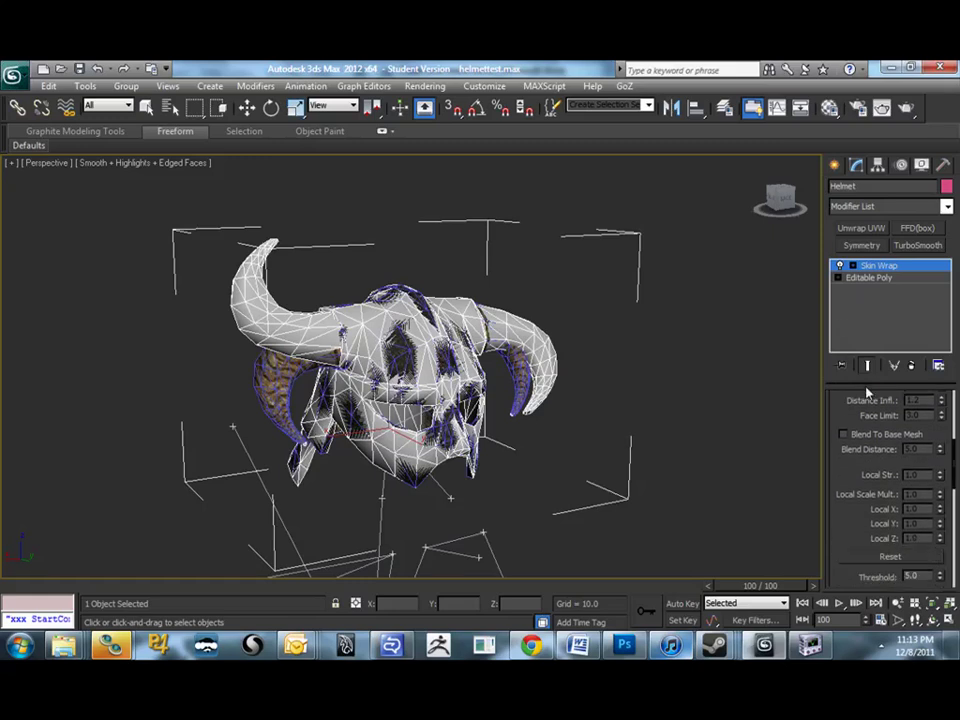
left_click_drag(846, 478, 885, 420)
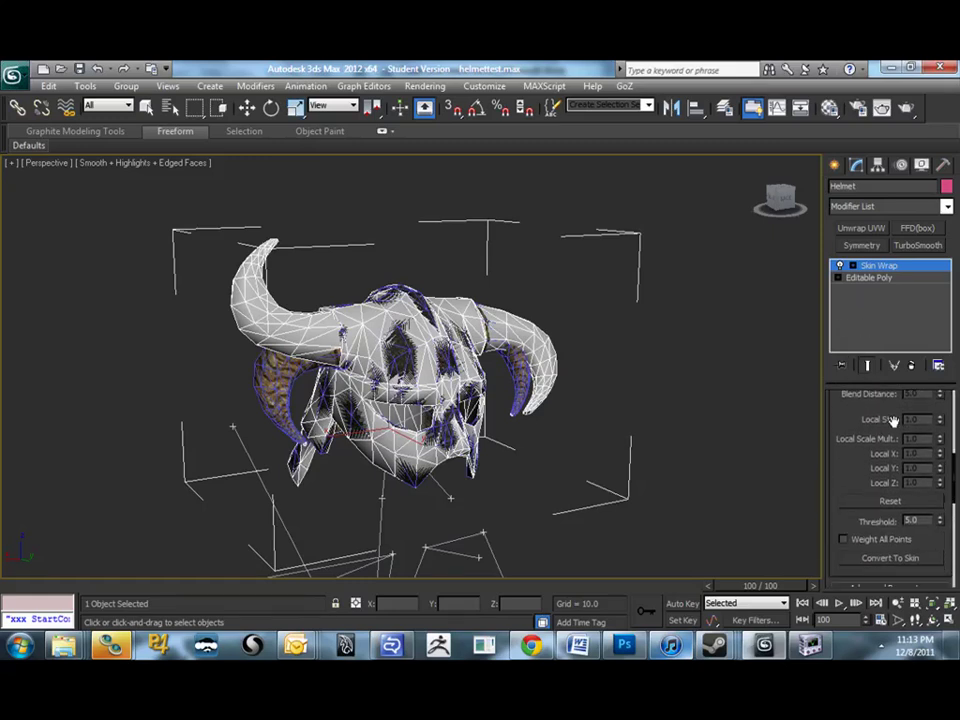
left_click(844, 540)
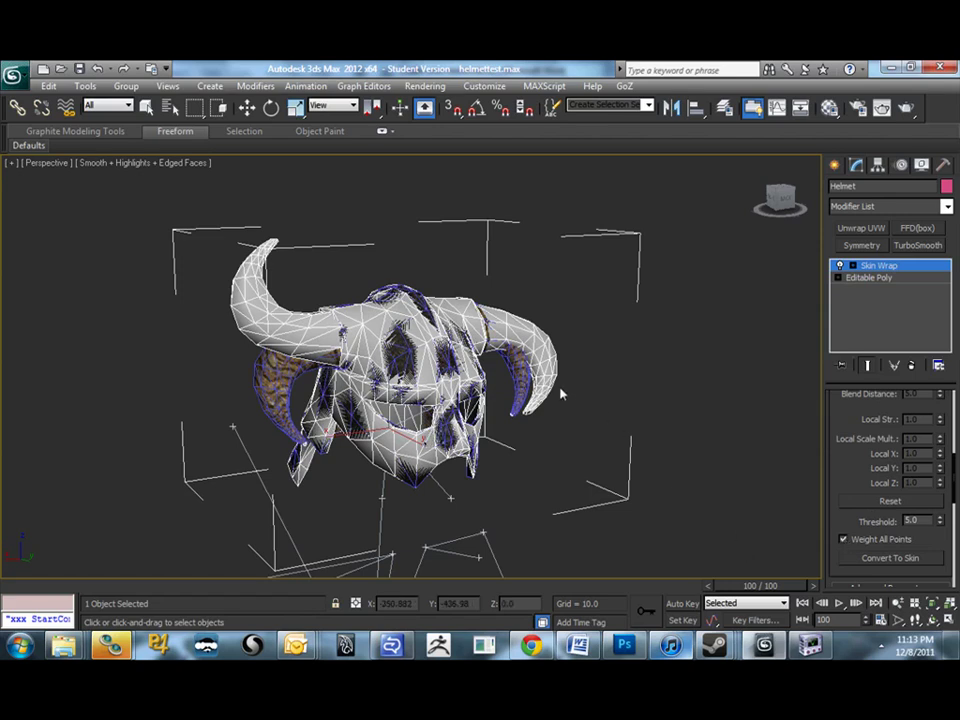
middle_click_drag(322, 260, 290, 338, "alt")
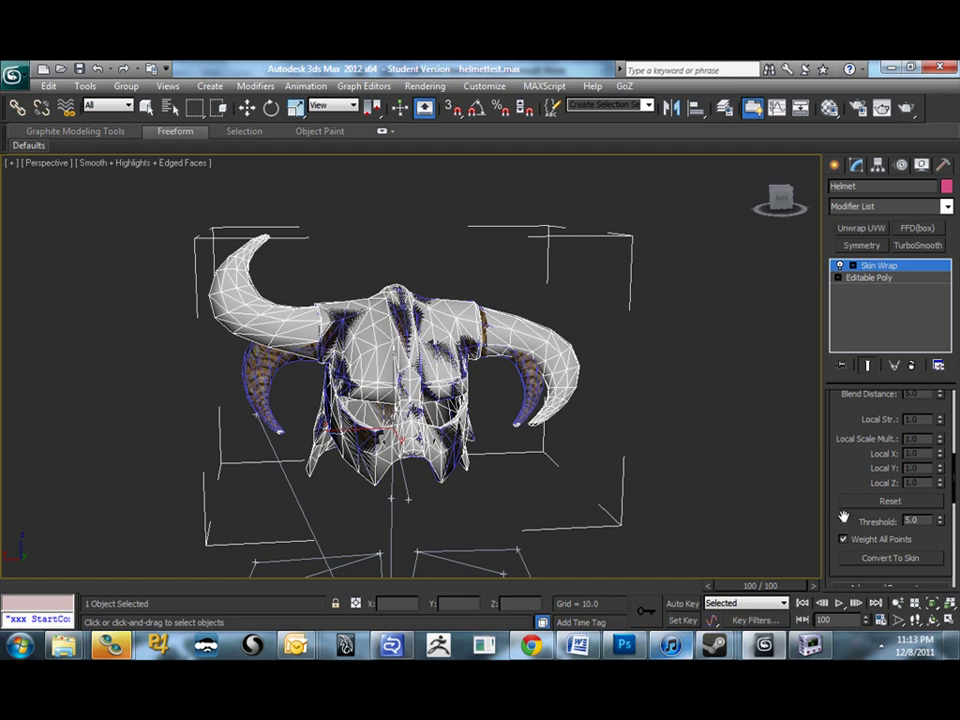
left_click_drag(860, 519, 870, 461)
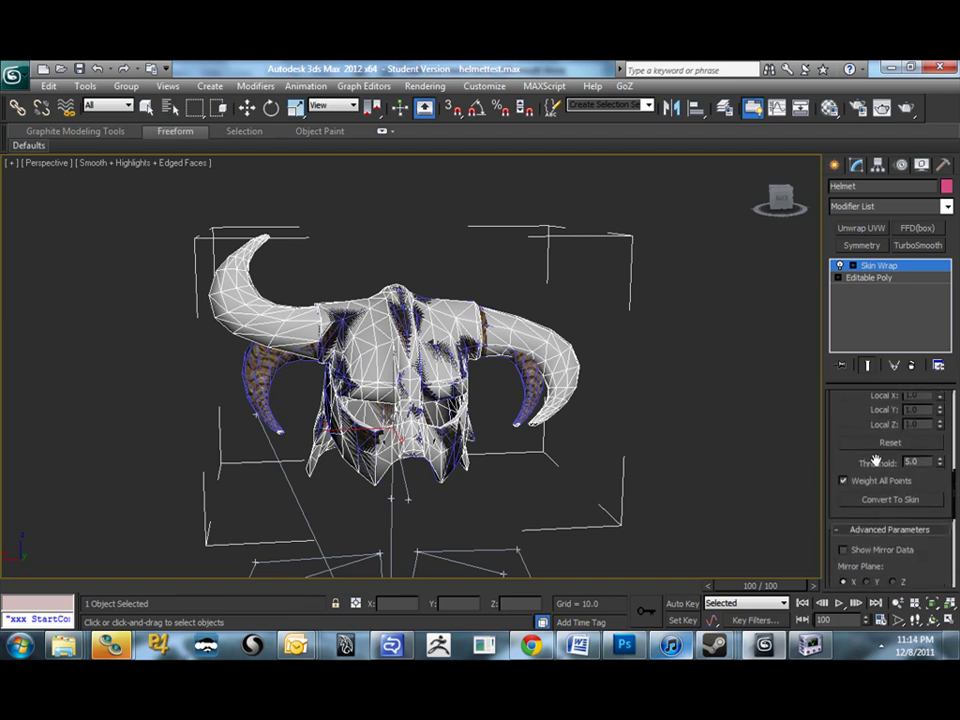
middle_click_drag(221, 422, 285, 422, "alt")
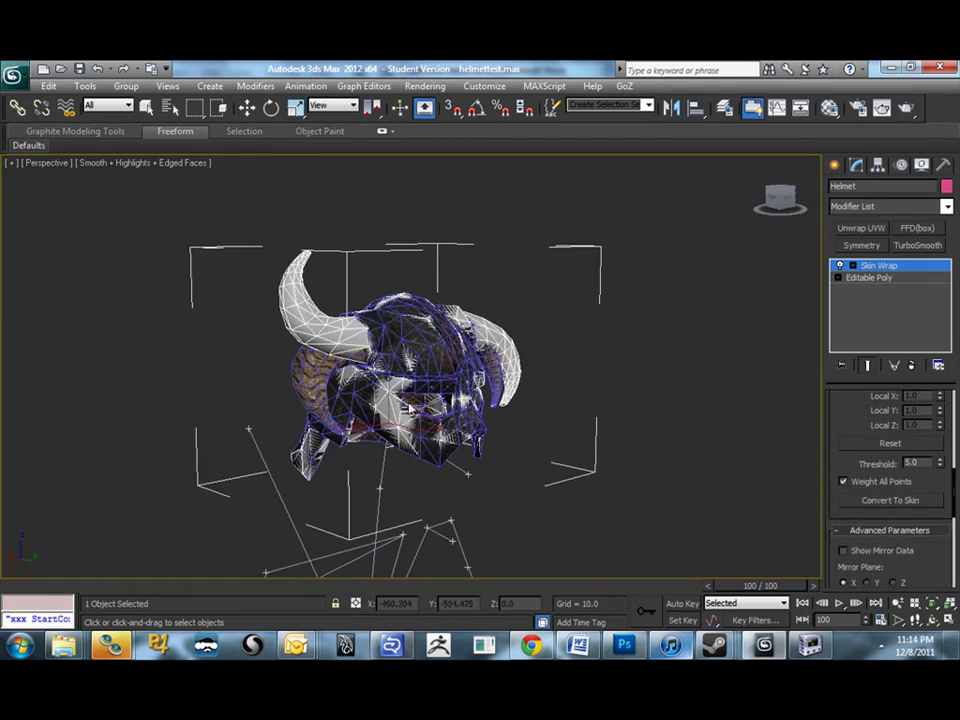
left_click_drag(853, 466, 853, 406)
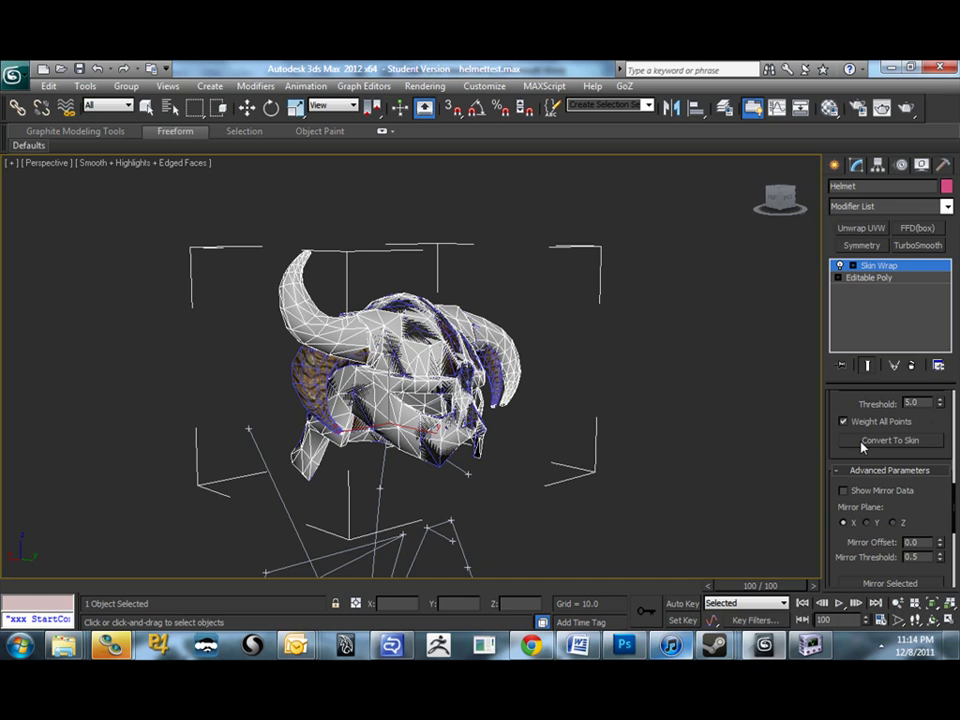
left_click(861, 441)
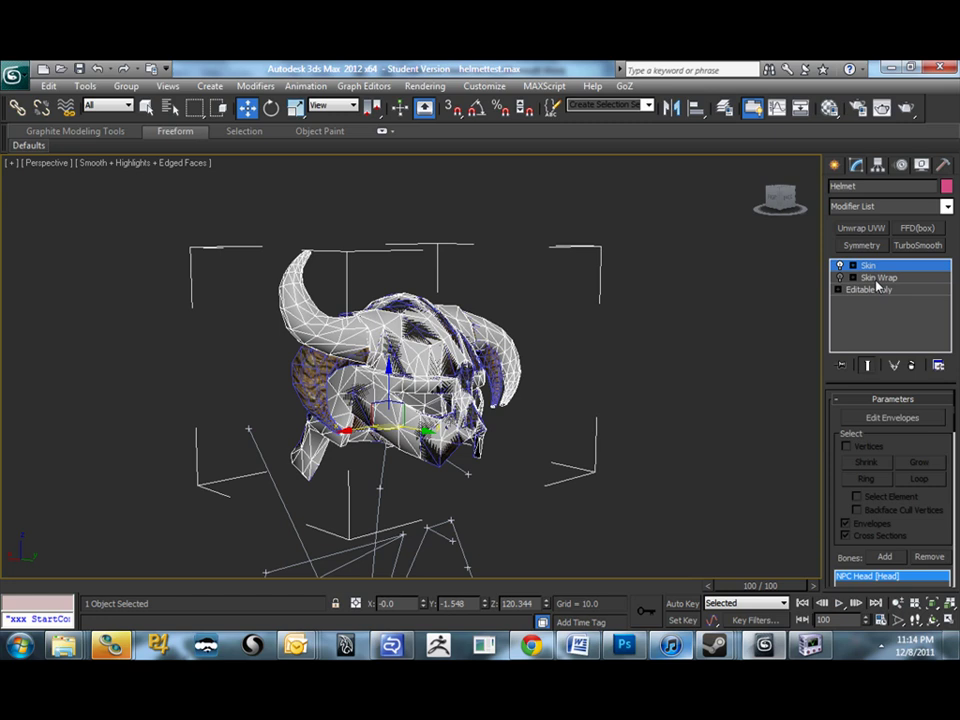
Delete the Skin Wrap modifier and review the Skin envelopes from several angles
right_click(876, 279)
left_click(822, 306)
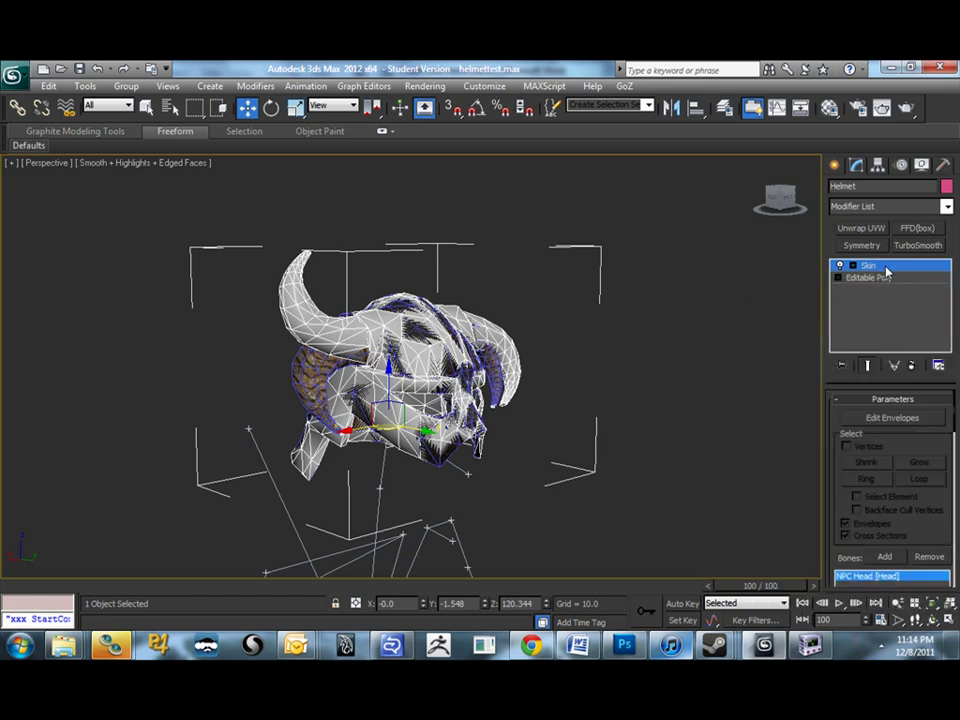
left_click(853, 265)
left_click(878, 279)
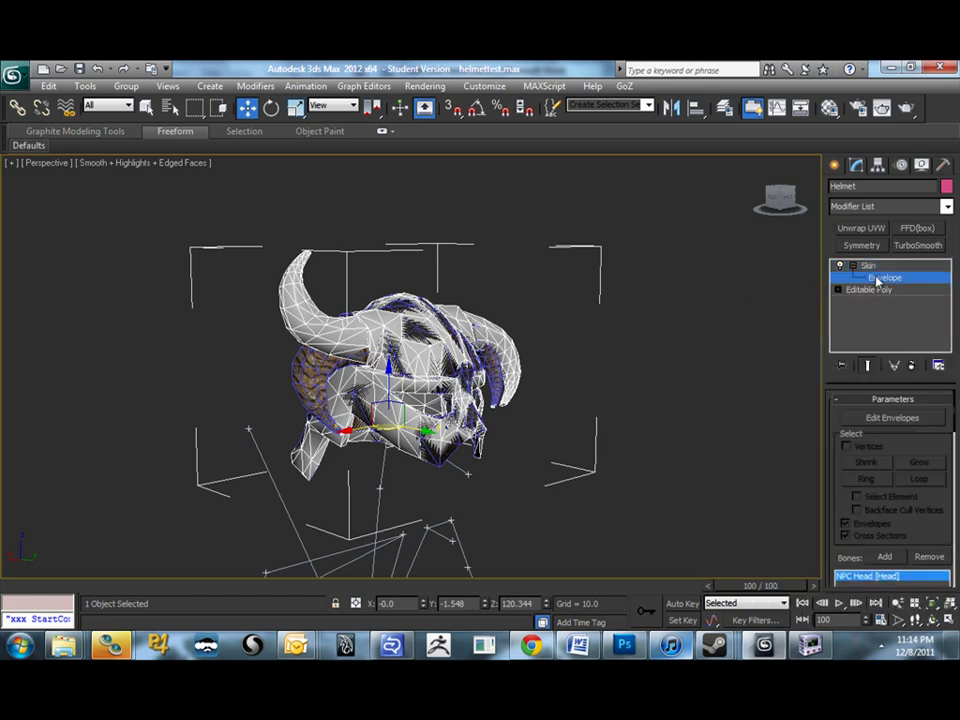
middle_click_drag(658, 321, 583, 326, "alt")
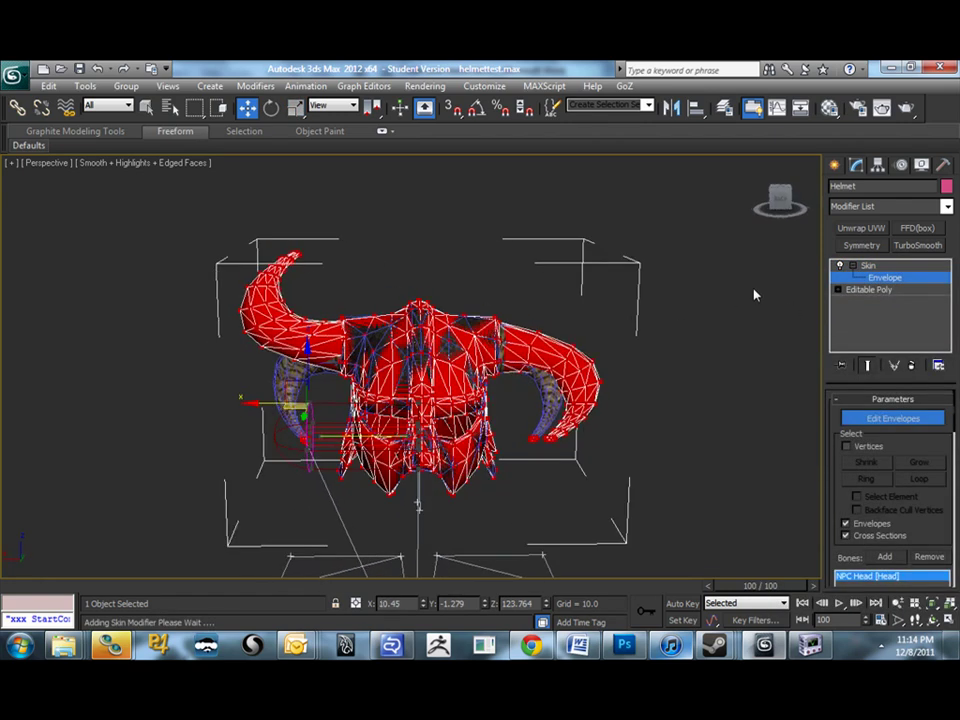
middle_click_drag(796, 286, 432, 288, "alt")
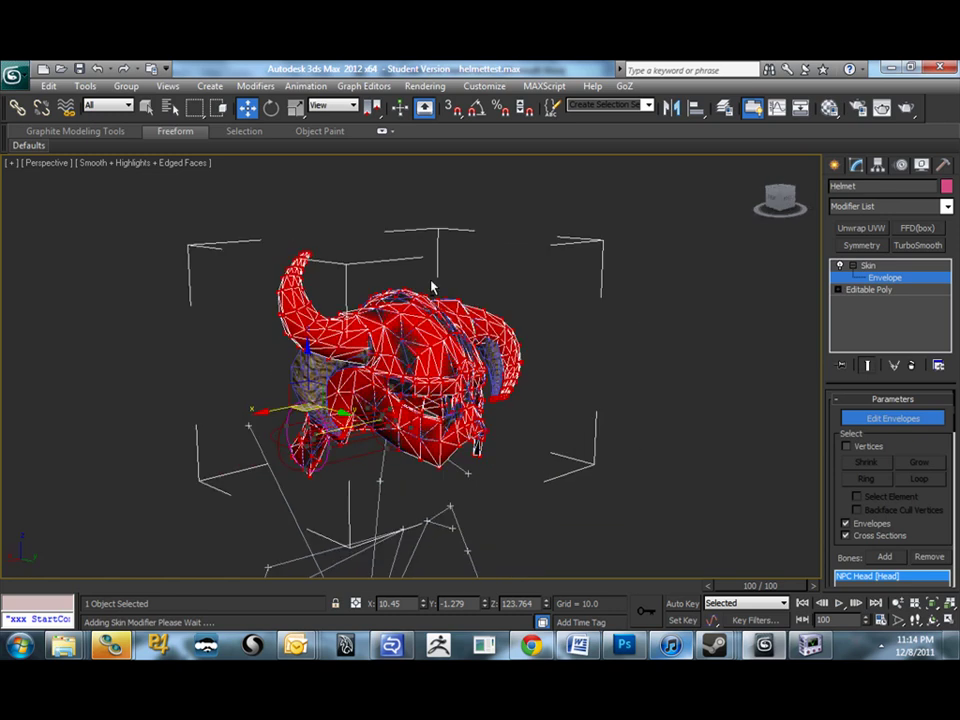
middle_click_drag(432, 287, 275, 455, "alt")
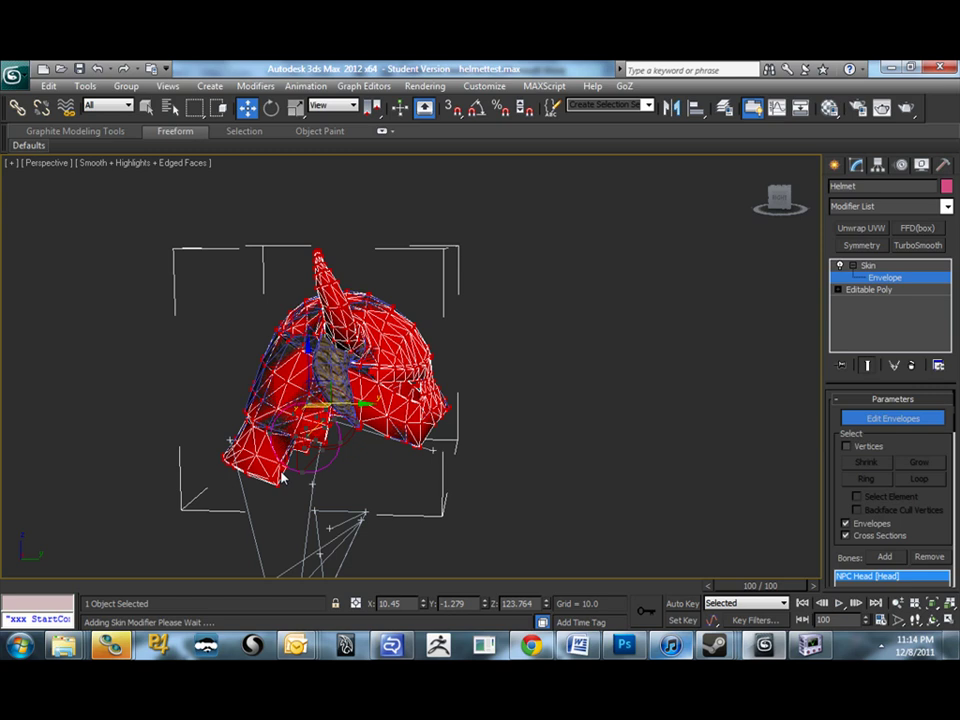
middle_click_drag(283, 478, 320, 458, "alt")
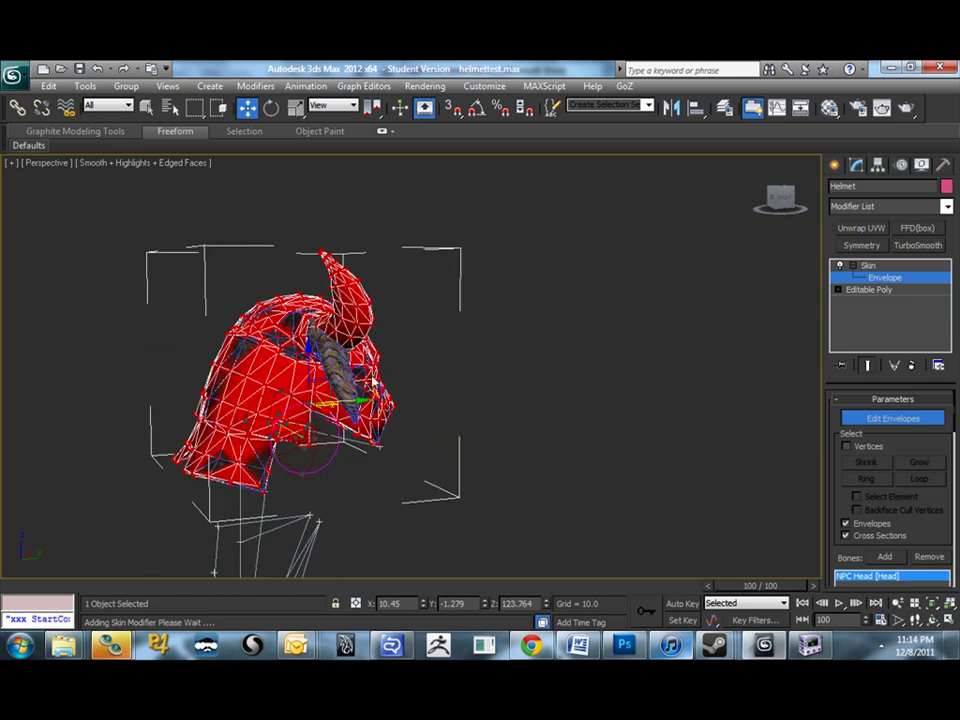
middle_click_drag(532, 362, 323, 364, "alt")
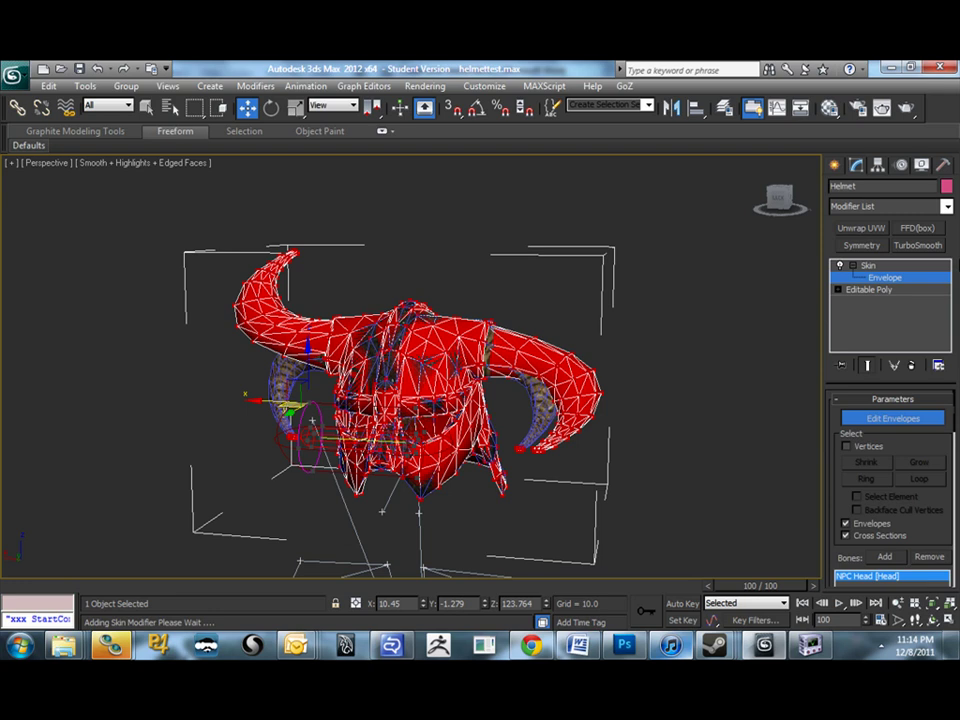
left_click(890, 267)
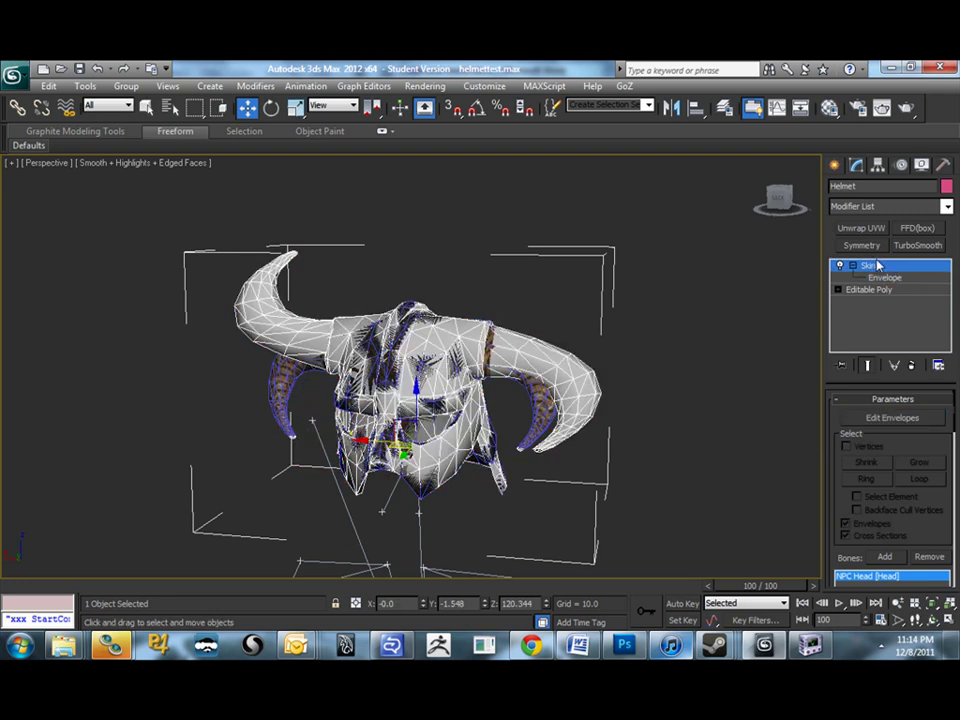
Add a BSDismemberSkin Modifier above the Helmet's Skin modifier
left_click(946, 206)
left_click_drag(955, 266, 955, 282)
scroll(955, 282, "down", 2)
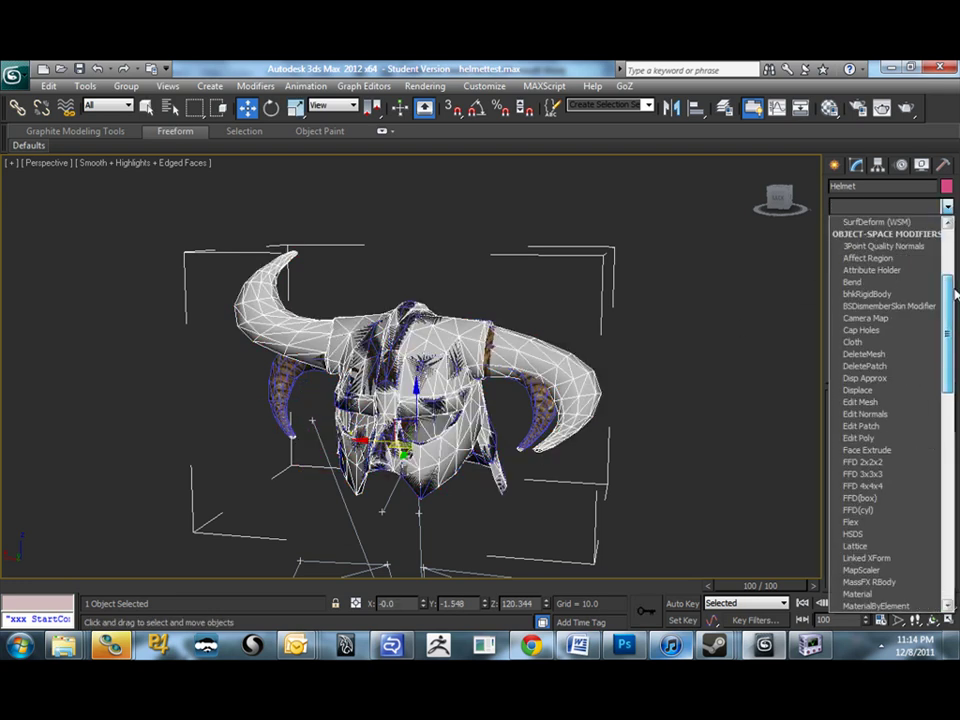
left_click(900, 307)
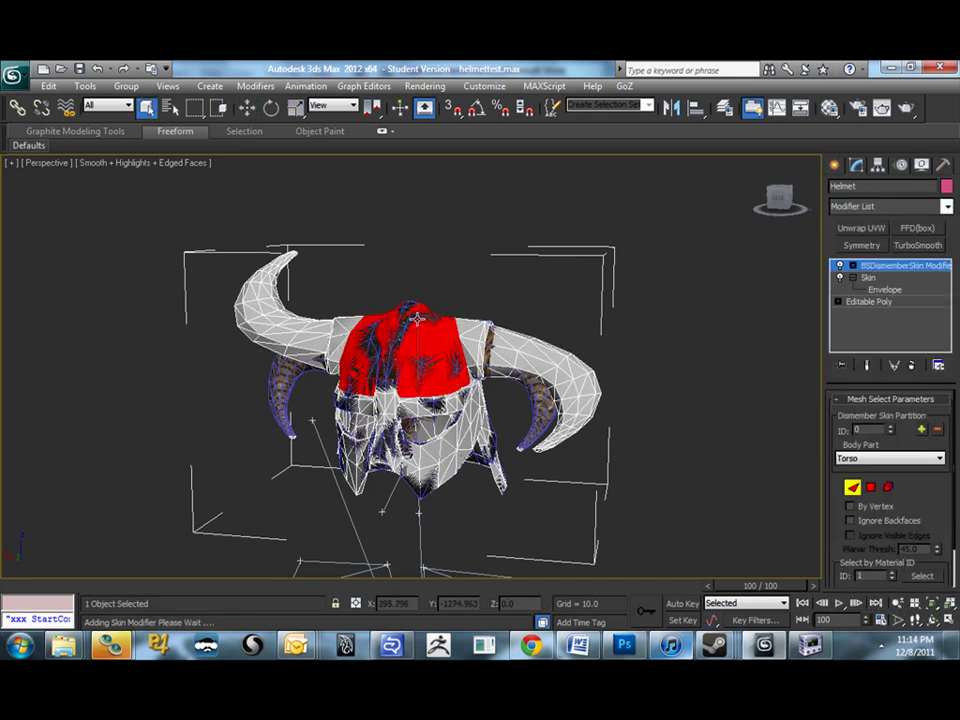
middle_click_drag(416, 318, 397, 323, "alt")
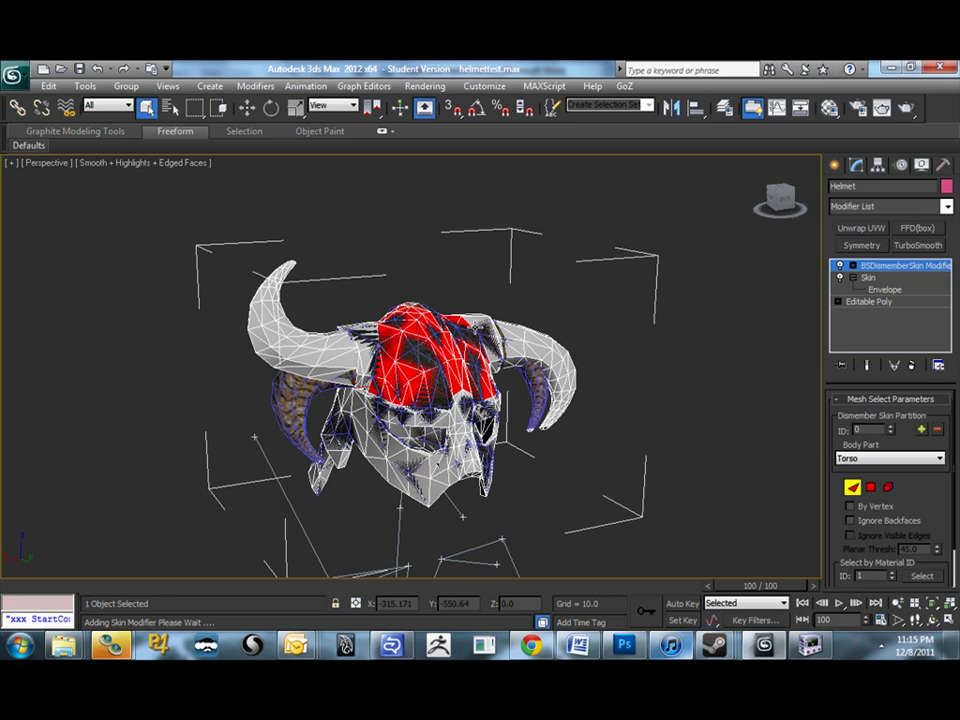
In the Torso partition, select all elements and set the body part to Torso
left_click(852, 277)
left_click(853, 266)
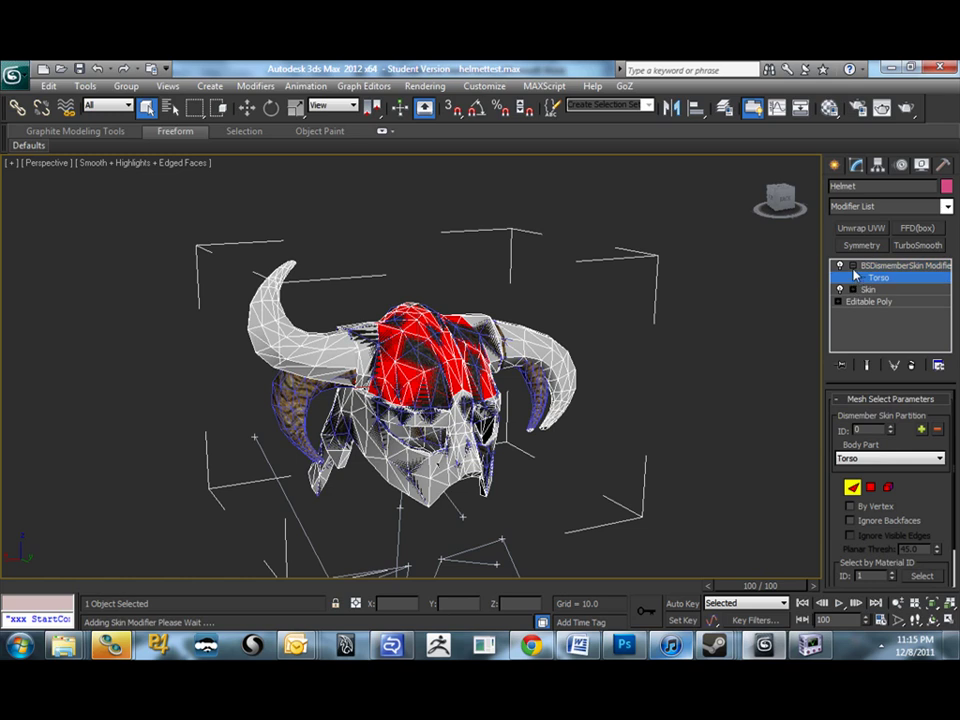
left_click(870, 487)
right_click(620, 398)
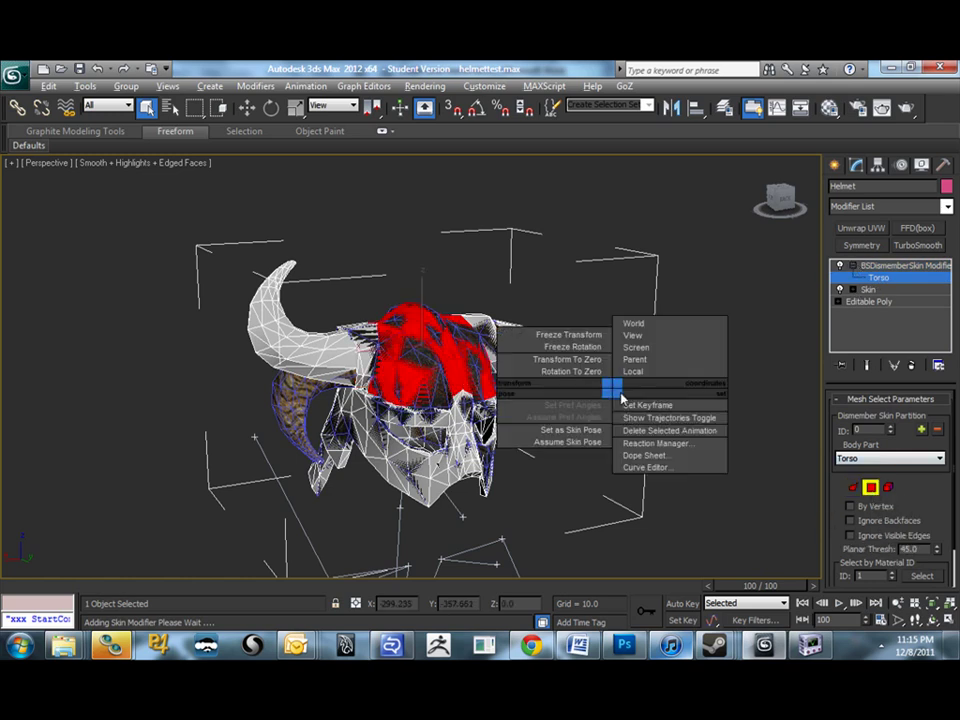
scroll(570, 272, "down", 6)
key("ctrl+a")
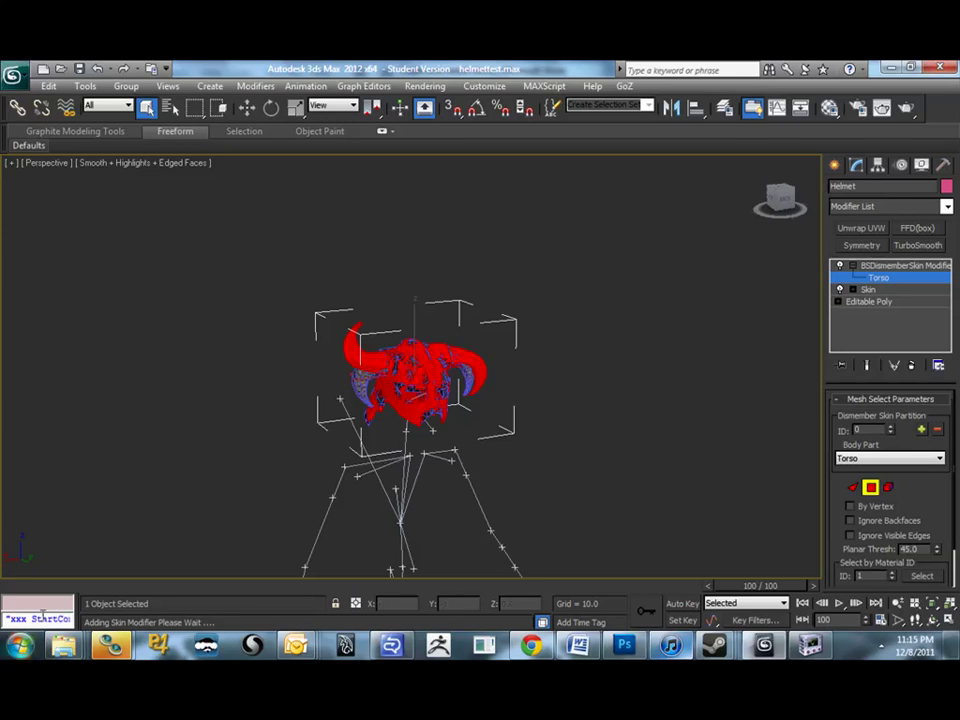
scroll(592, 420, "up", 8)
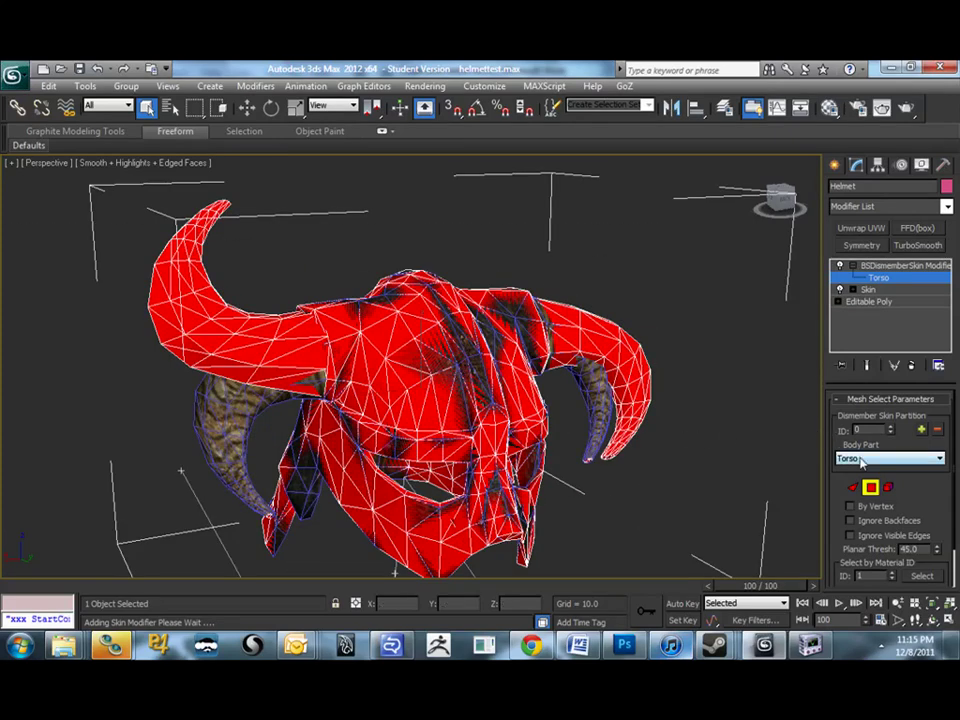
left_click(861, 459)
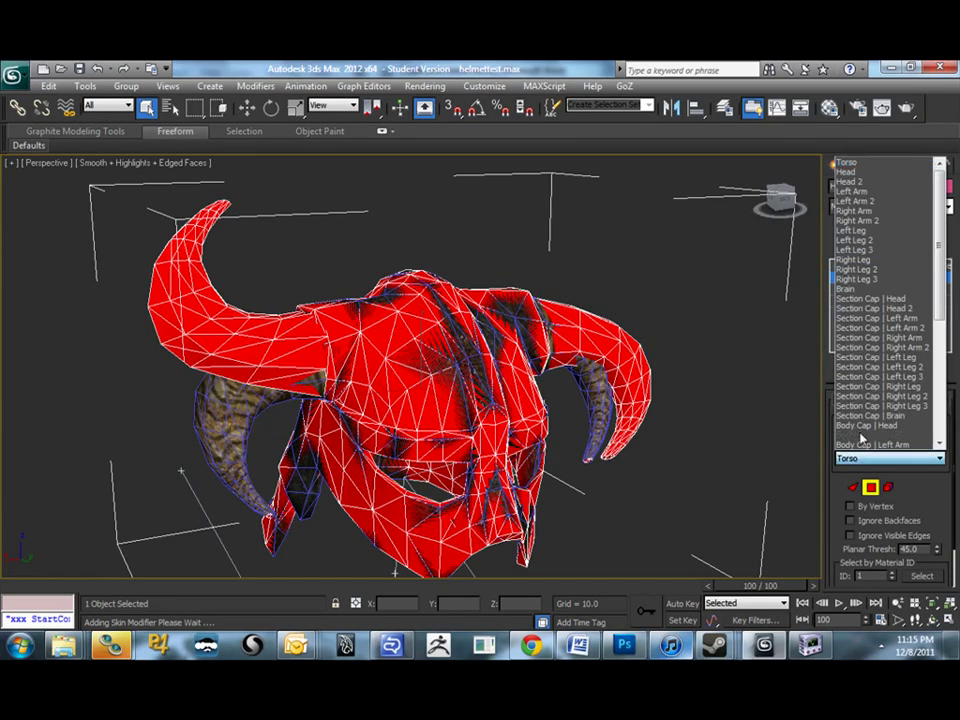
left_click(858, 163)
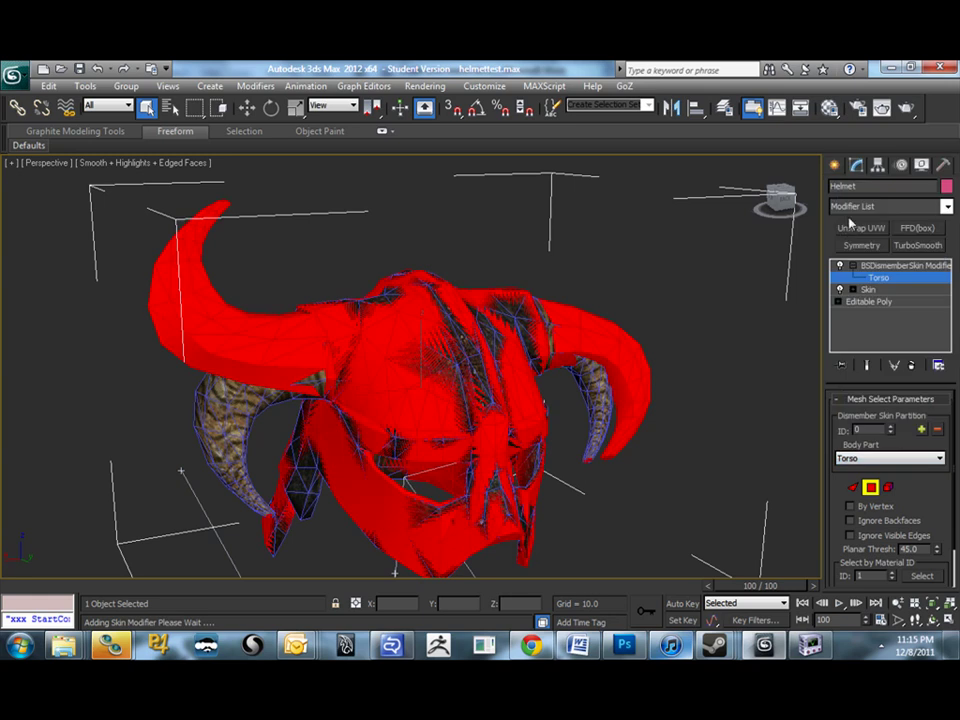
left_click(900, 277)
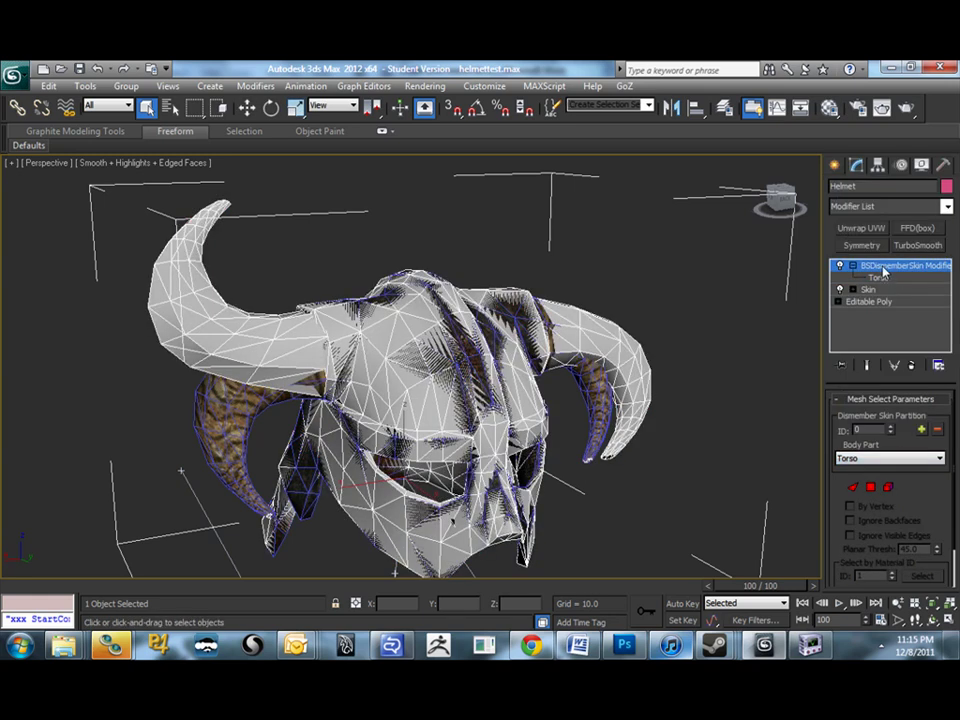
Recheck the Torso partition's faces, reselect all helmet faces, and frame the helmet
left_click(878, 275)
left_click(878, 275)
left_click(880, 278)
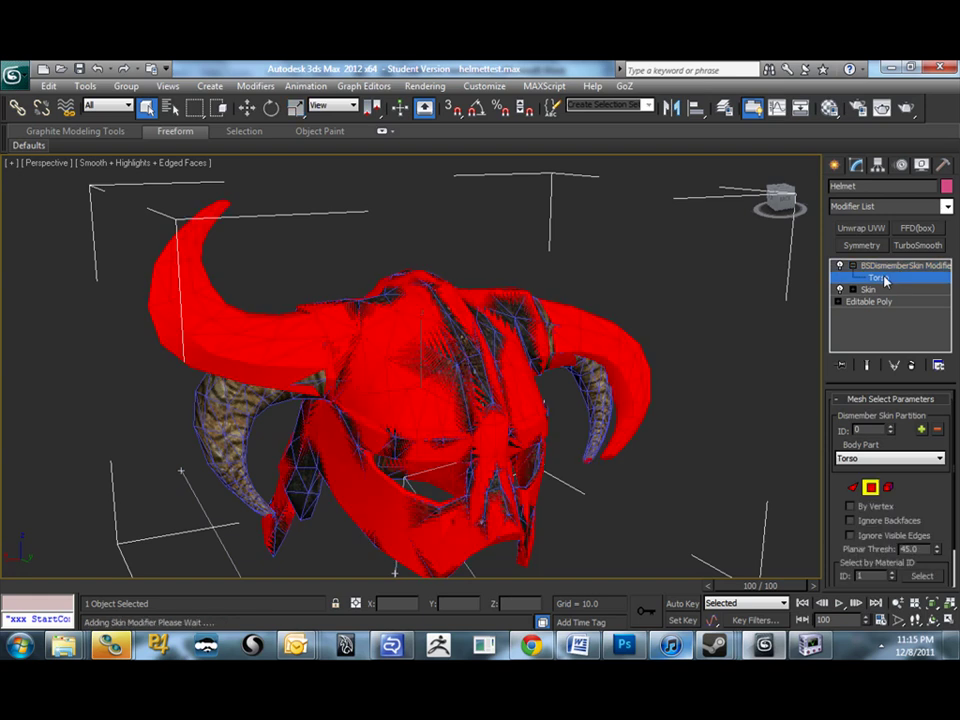
left_click(740, 312)
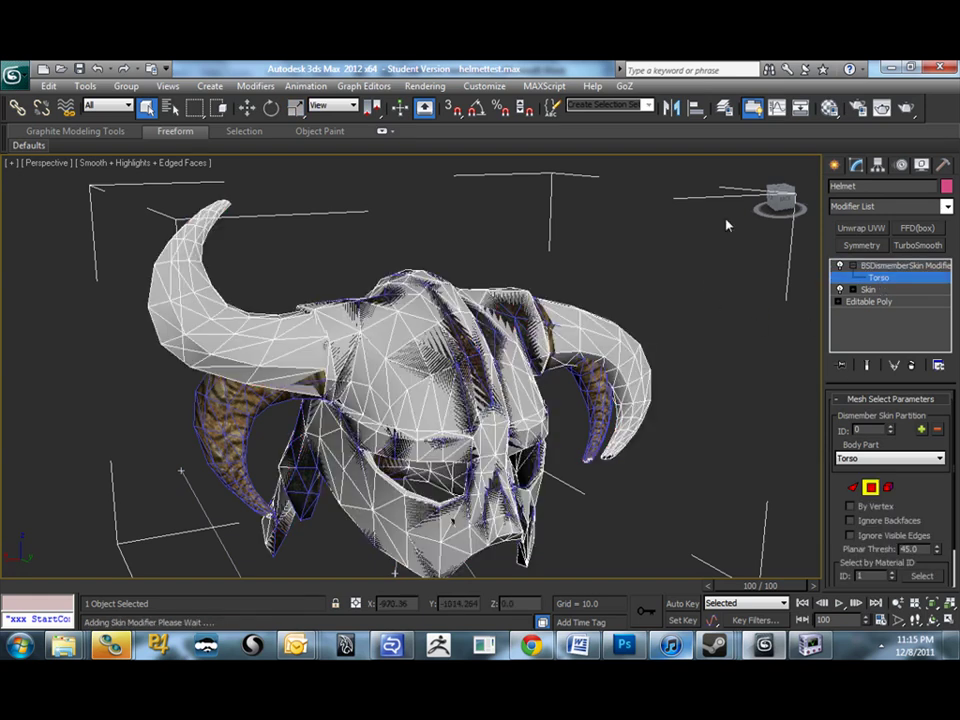
scroll(690, 270, "down", 5)
left_click_drag(679, 257, 306, 506)
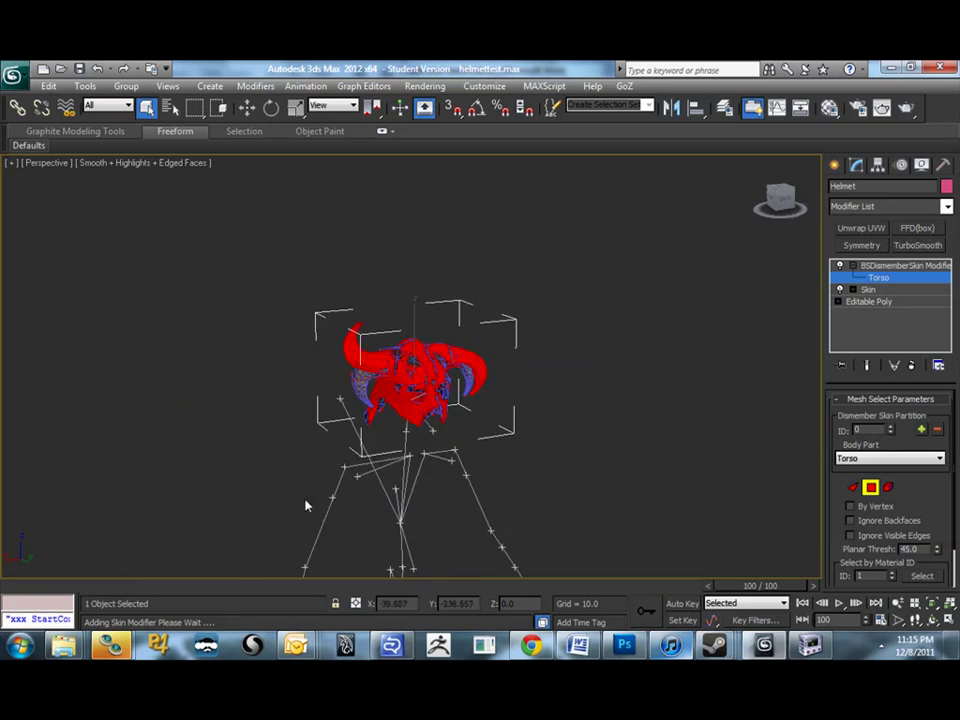
left_click(898, 268)
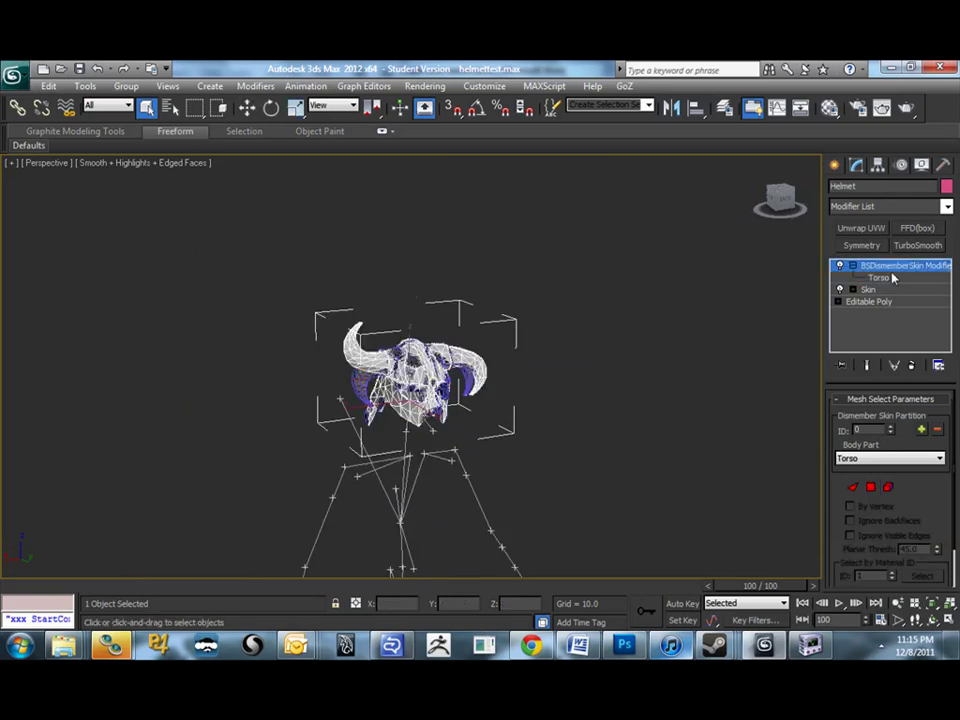
key("z")
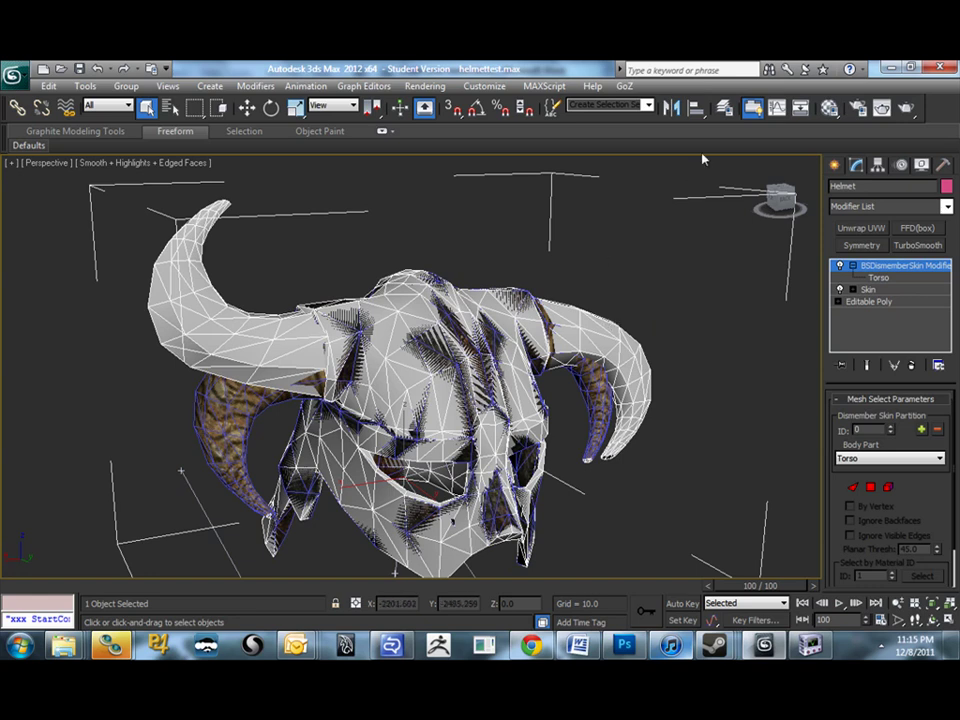
Delete the original textured helmet and hide edged faces on the remaining Helmet
left_click(834, 164)
left_click(261, 400)
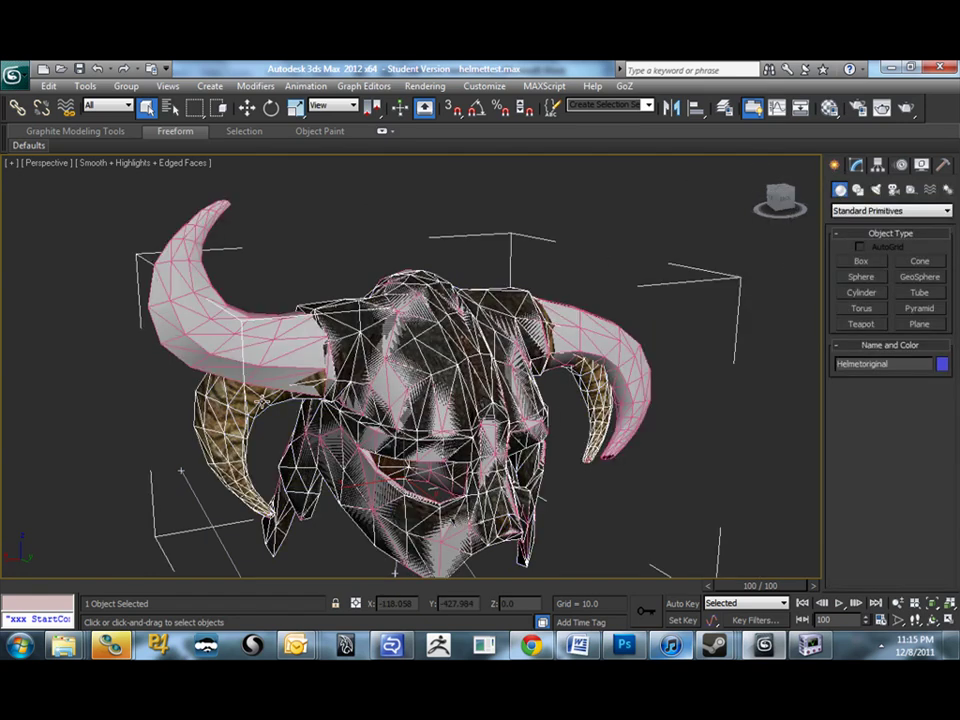
key("Delete")
left_click(368, 374)
scroll(370, 374, "down", 4)
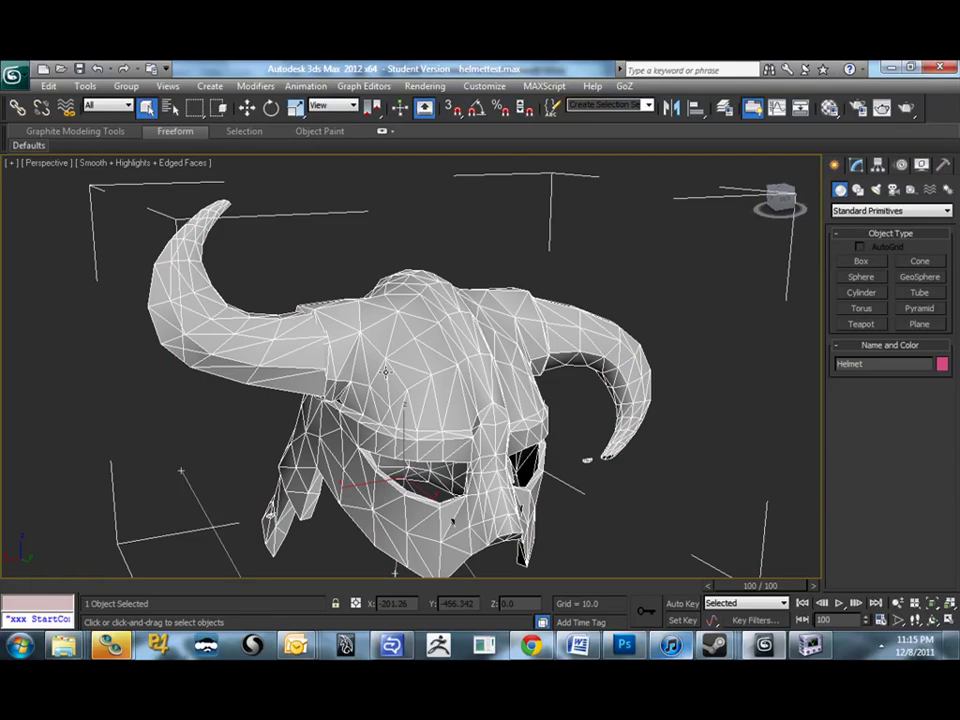
left_click(414, 289)
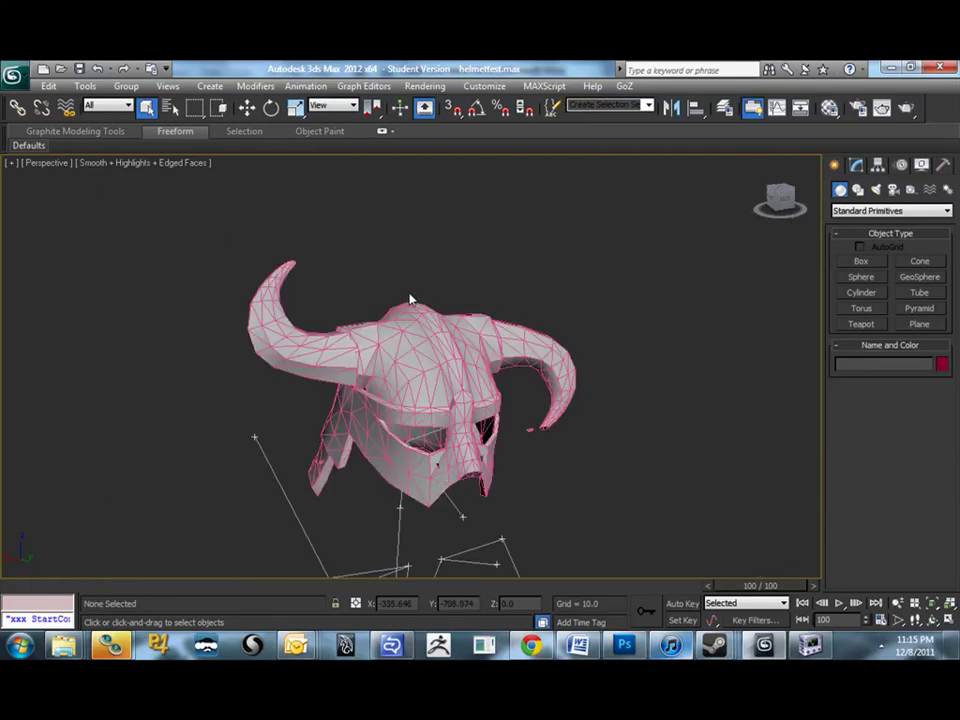
key("F4")
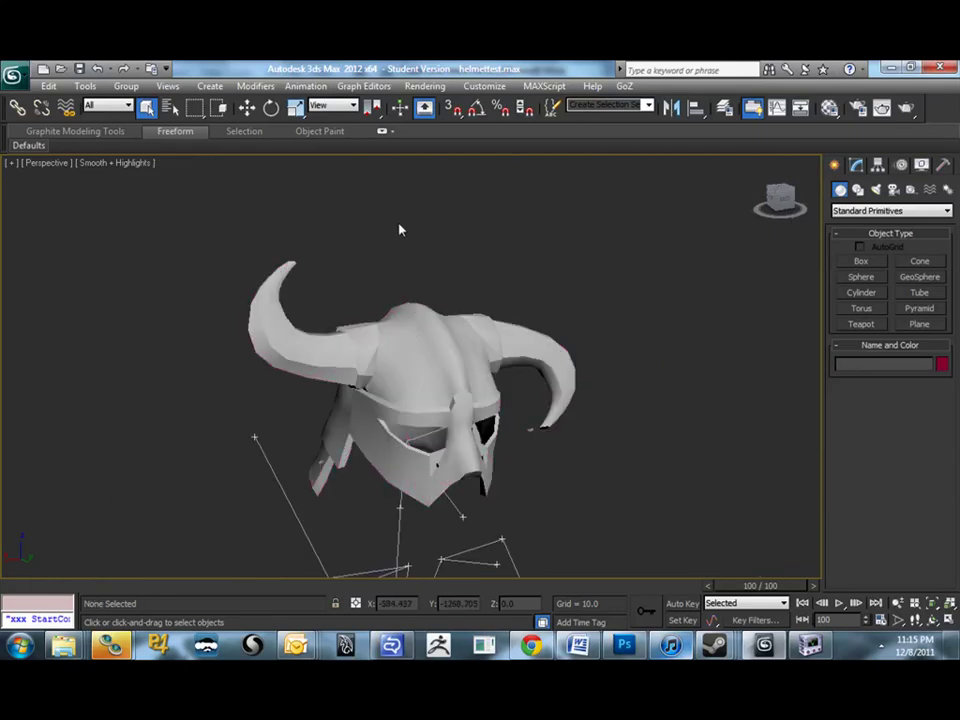
Start an export with Save as type set to Netimmerse/Gamebryo (*.NIF)
left_click(13, 75)
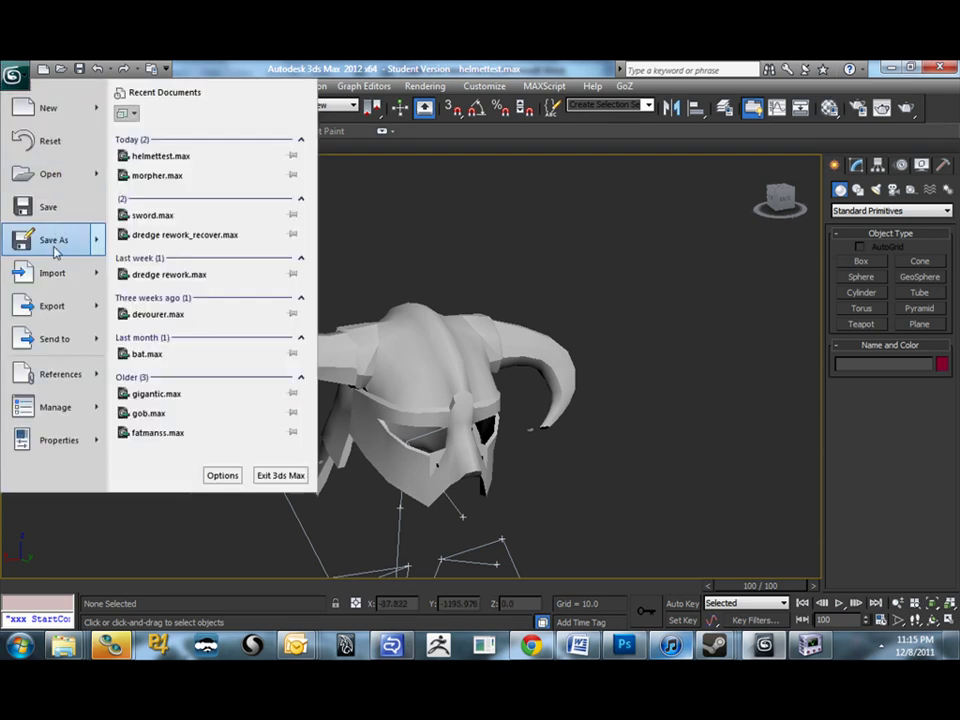
key("Escape")
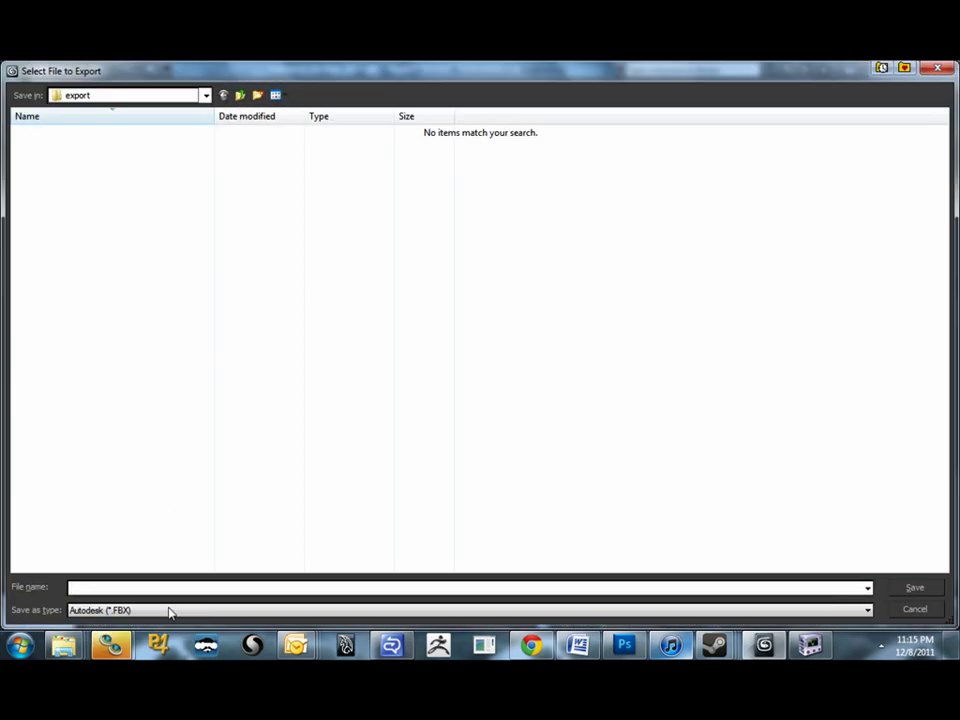
left_click(167, 610)
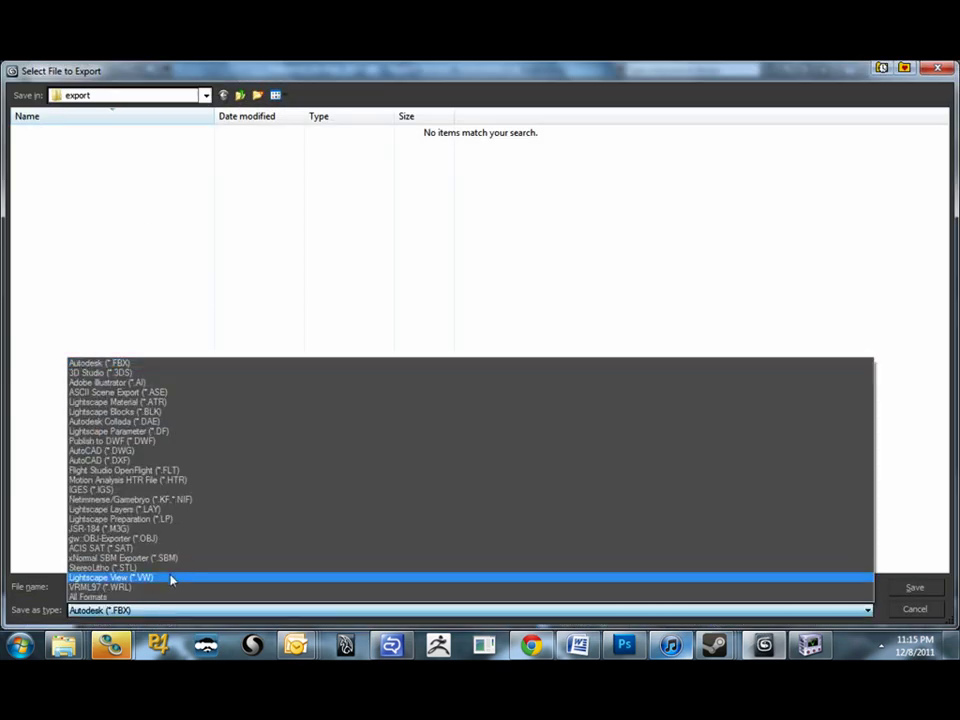
left_click(171, 500)
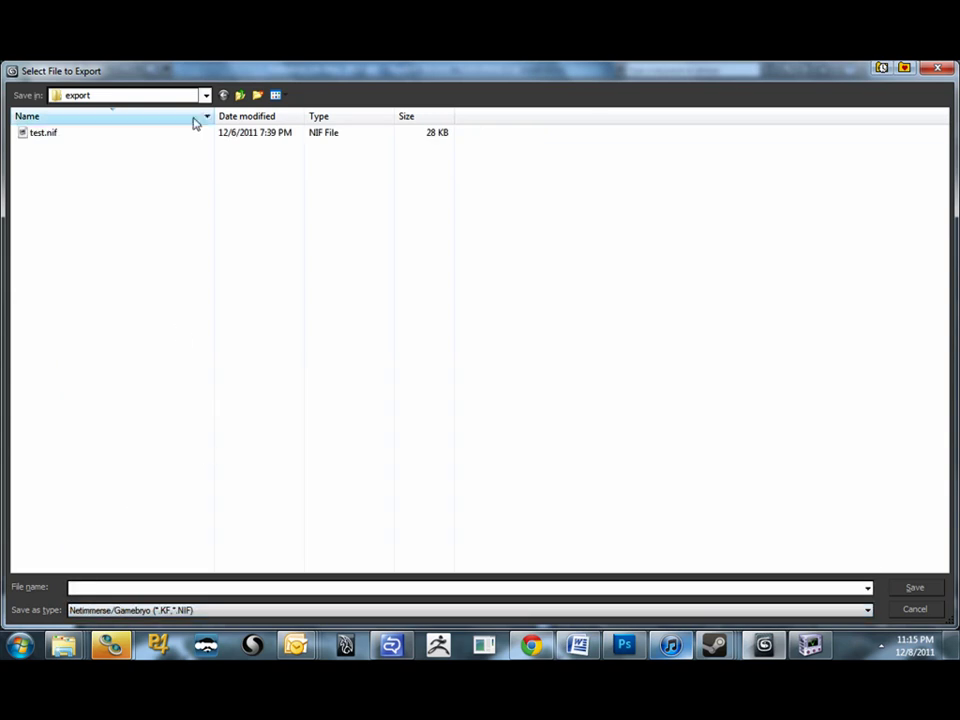
Export over helmet22.nif in Data\meshes\armor\iron\male, confirming the replacement
left_click(905, 68)
left_click(874, 103)
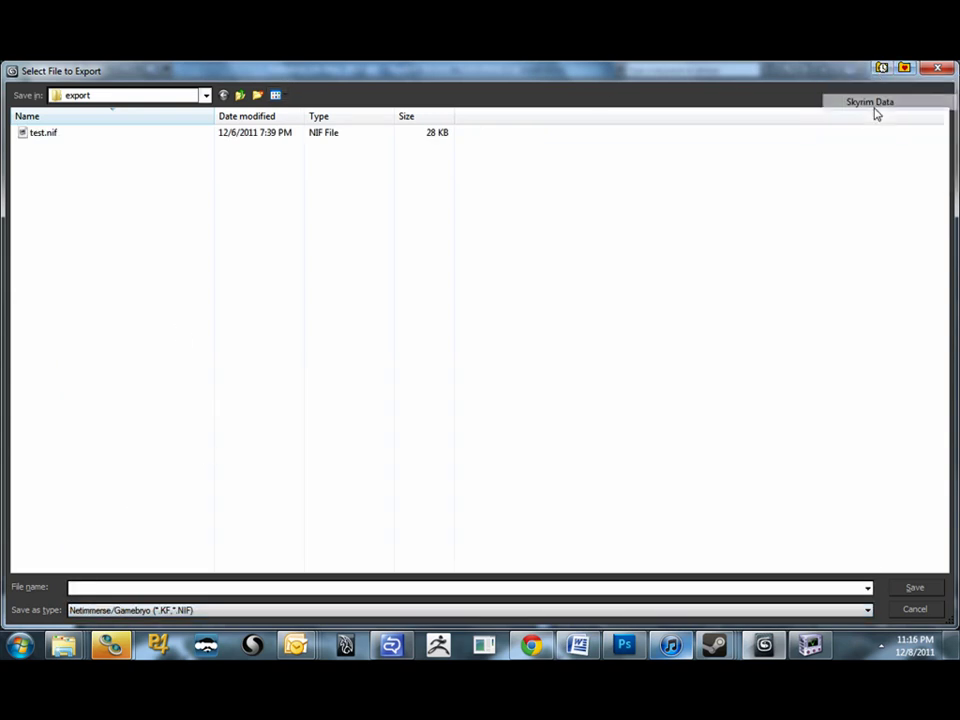
double_click(44, 147)
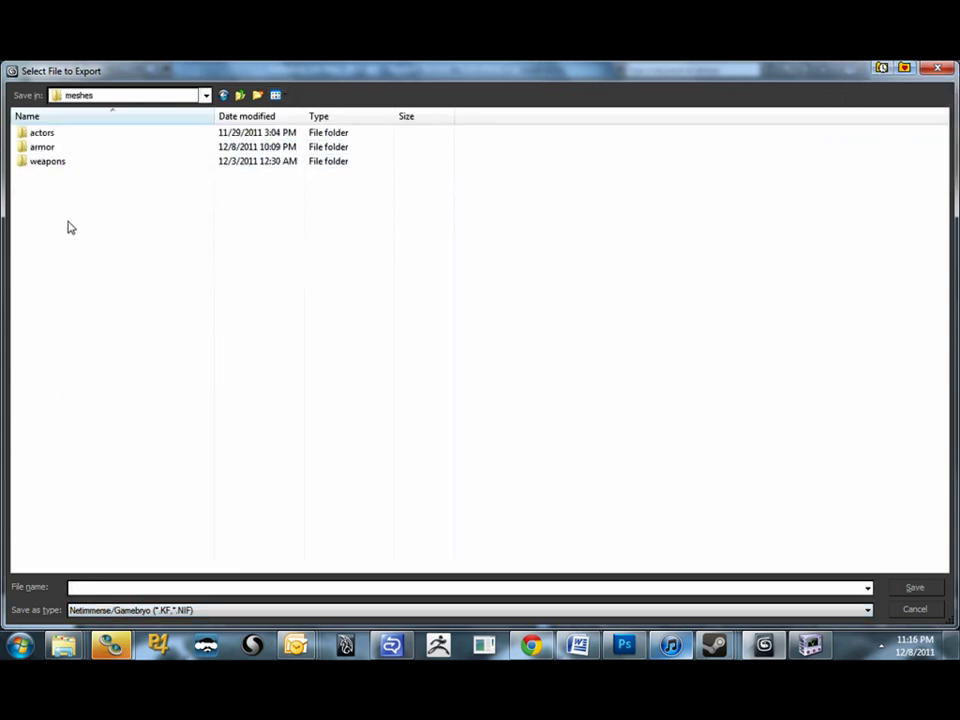
left_click(43, 149)
double_click(43, 149)
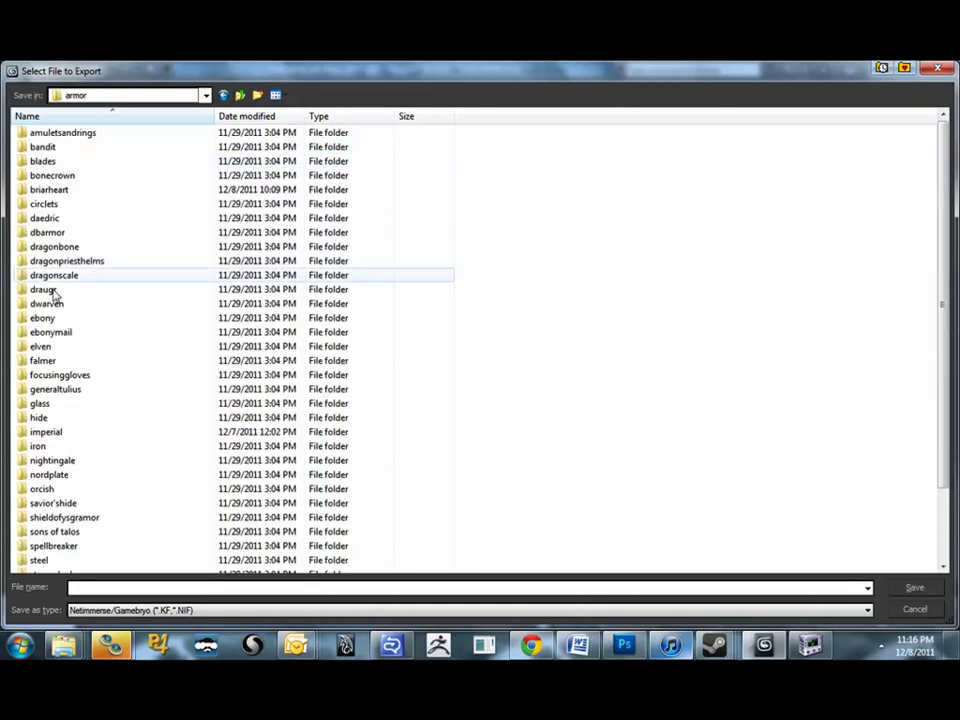
double_click(60, 446)
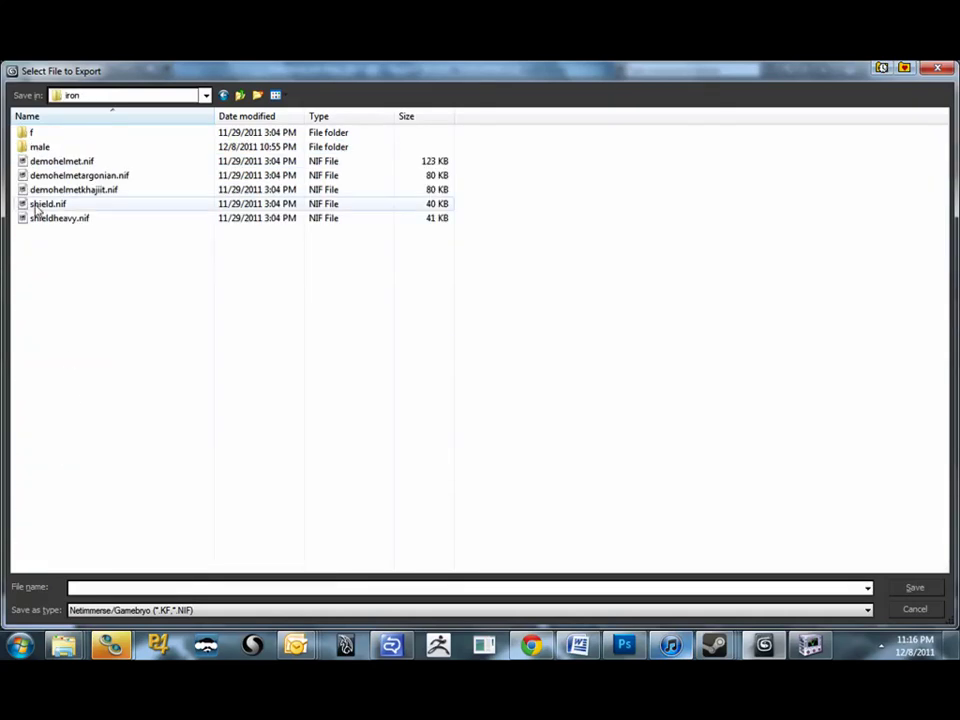
double_click(44, 148)
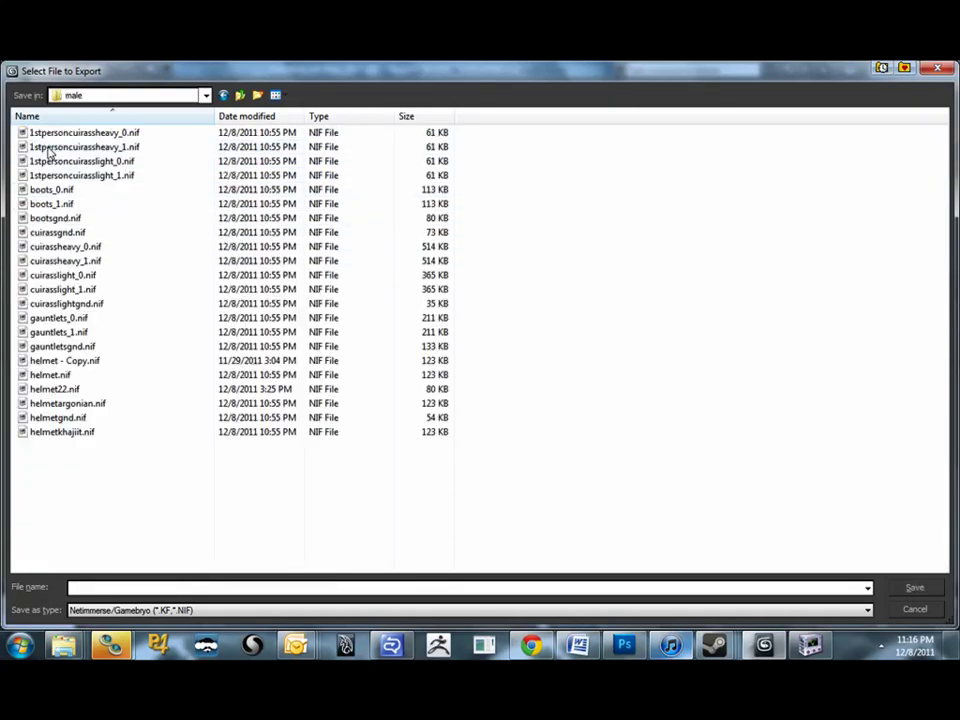
double_click(72, 389)
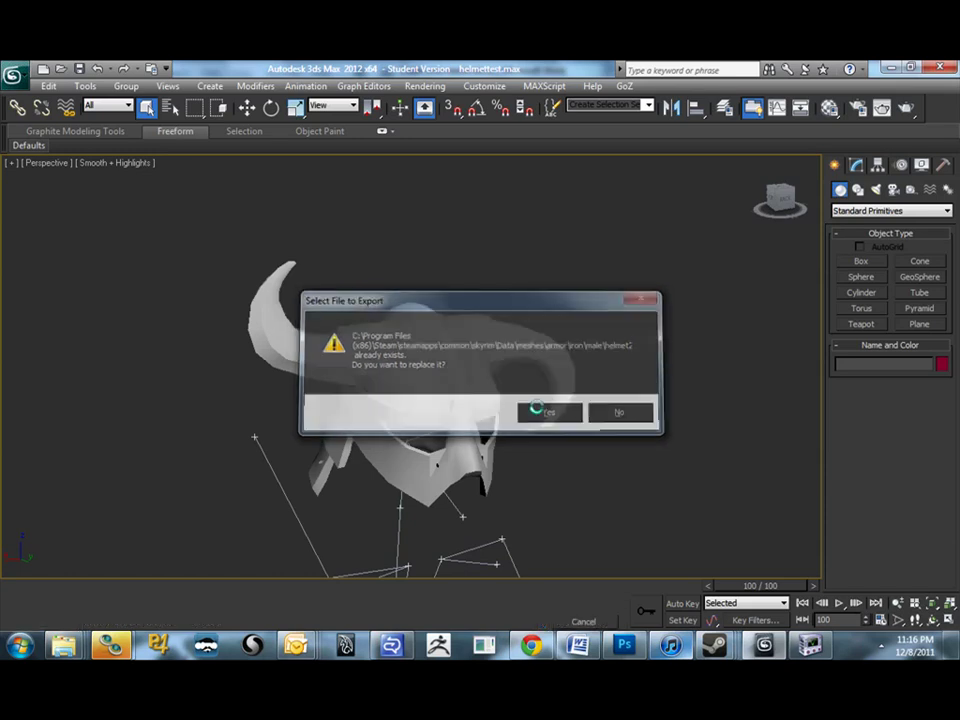
left_click(541, 412)
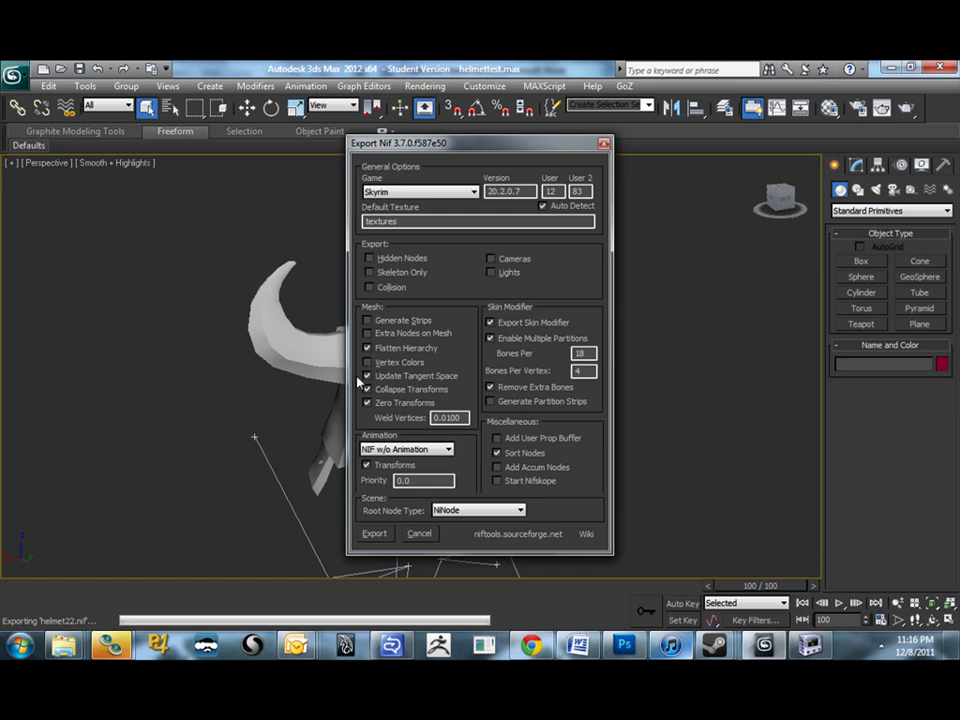
Enable Update Tangent Space and run the helmet22.nif export
left_click(367, 376)
left_click(375, 534)
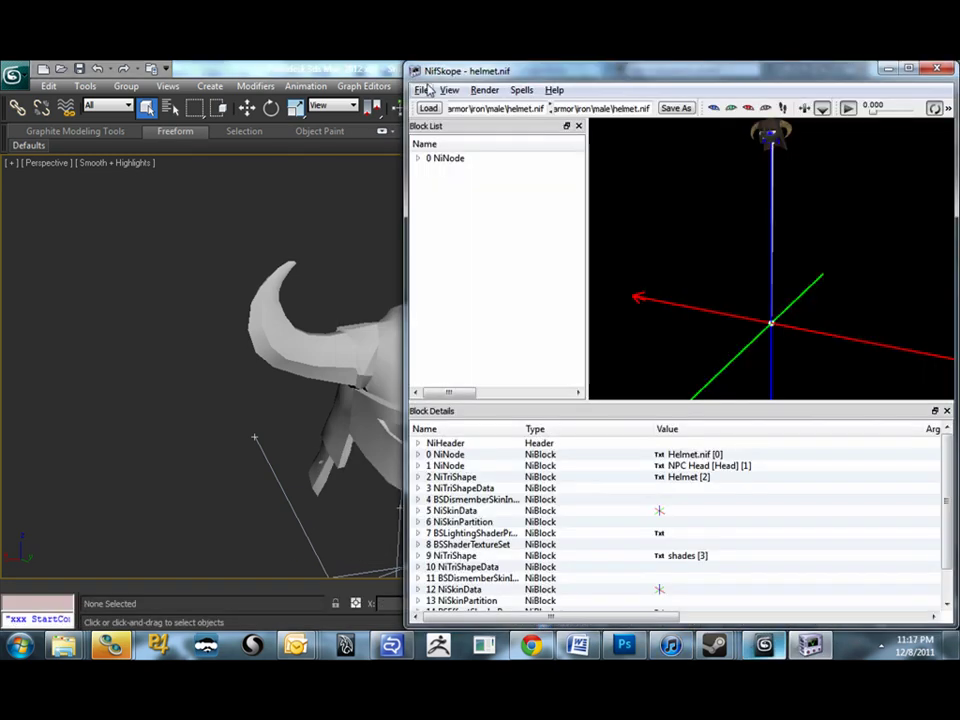
Load the original helmet.nif from the armor\iron\male folder
left_click(422, 90)
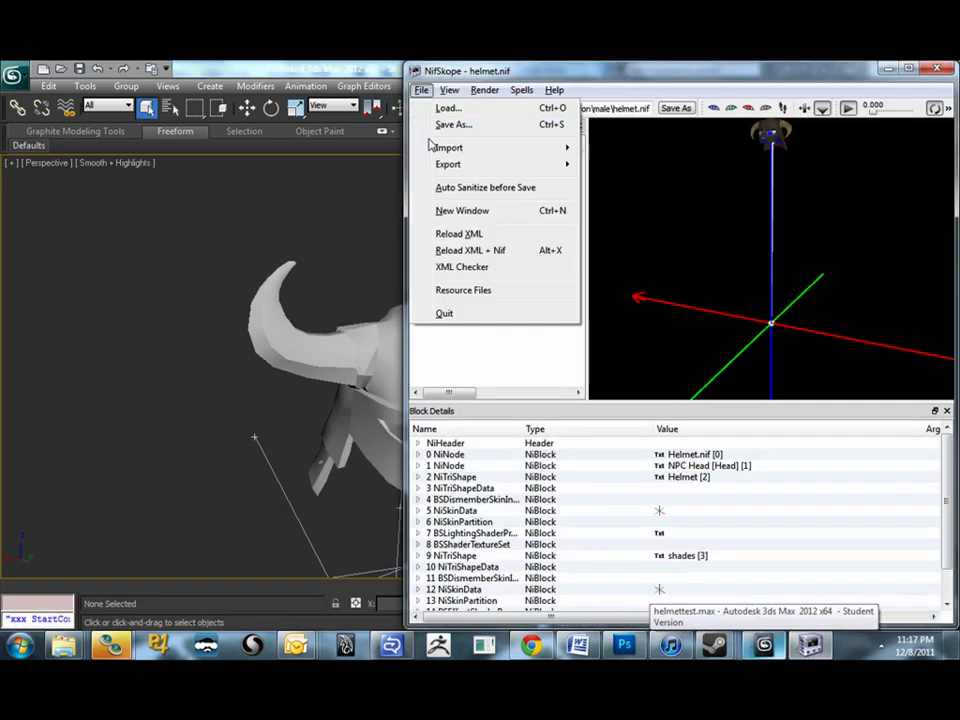
left_click(449, 90)
left_click(422, 90)
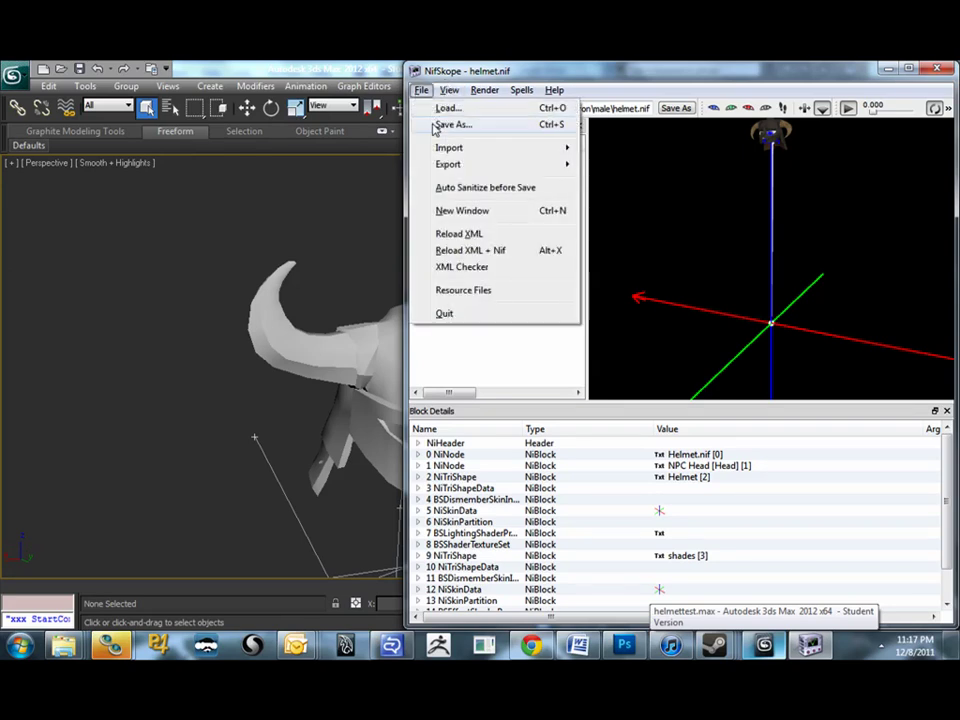
left_click(445, 124)
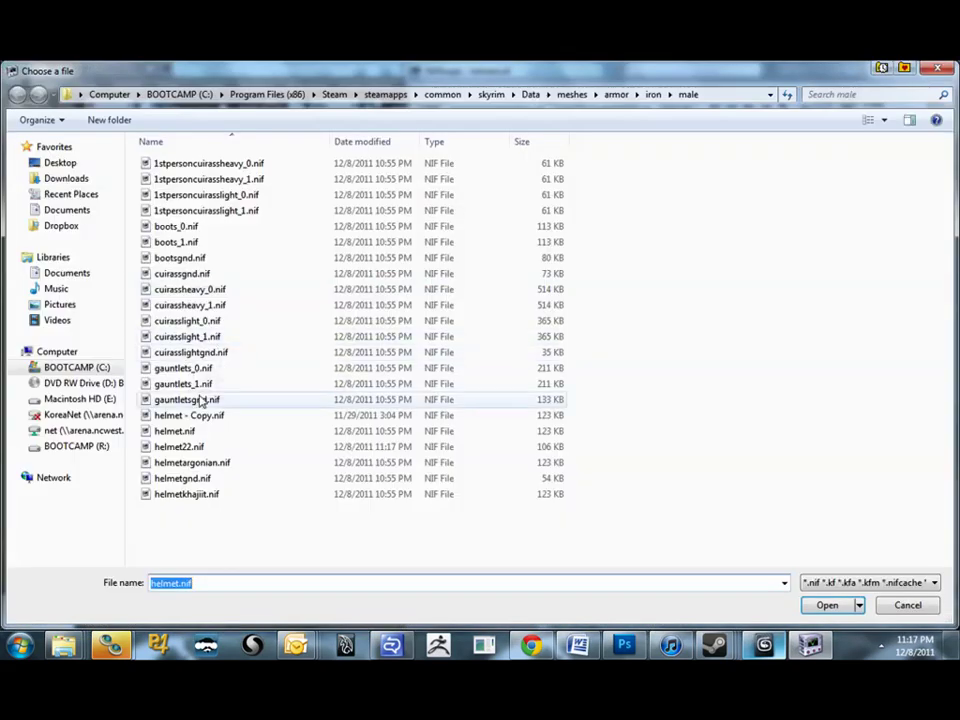
left_click(182, 434)
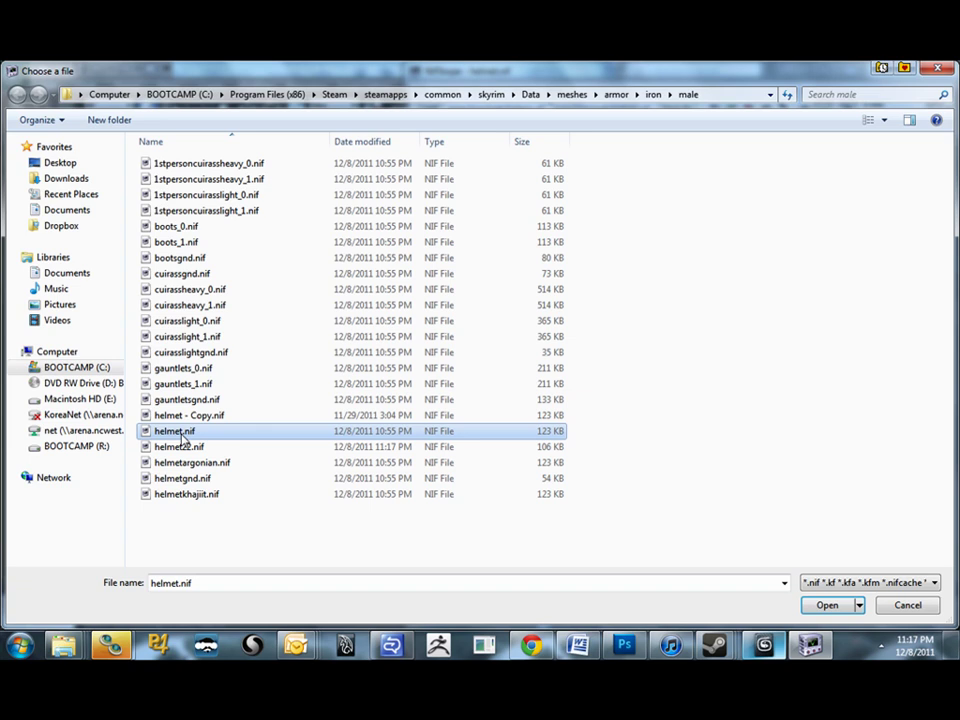
double_click(183, 436)
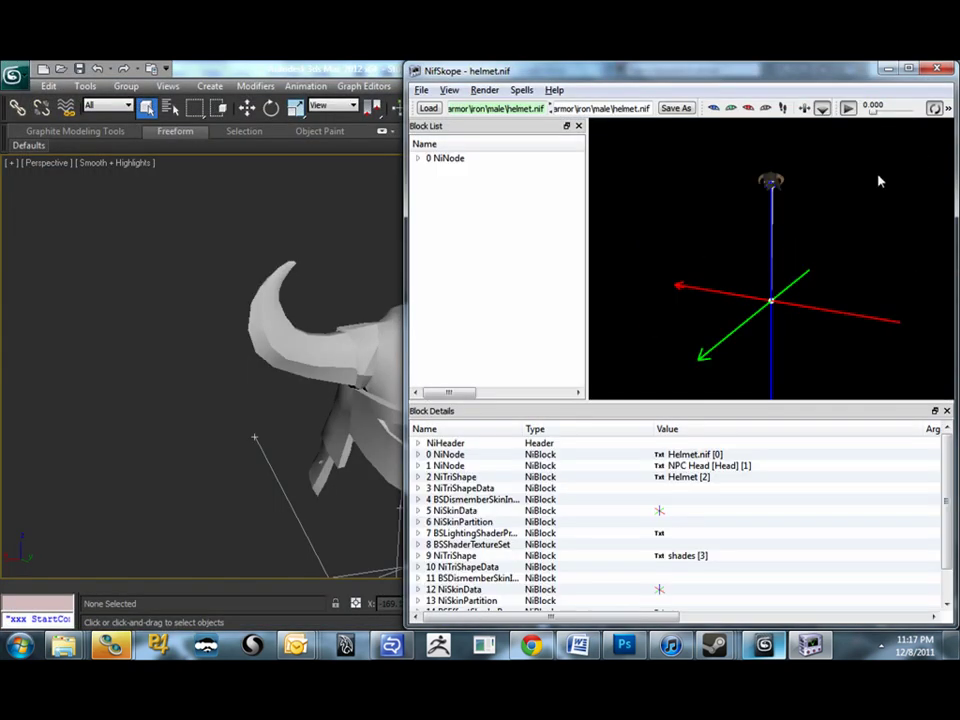
Rotate the view, select the helmet mesh and expand its 2 NiTriShape child blocks
left_click_drag(845, 198, 815, 270)
left_click_drag(804, 199, 805, 285)
left_click(805, 285)
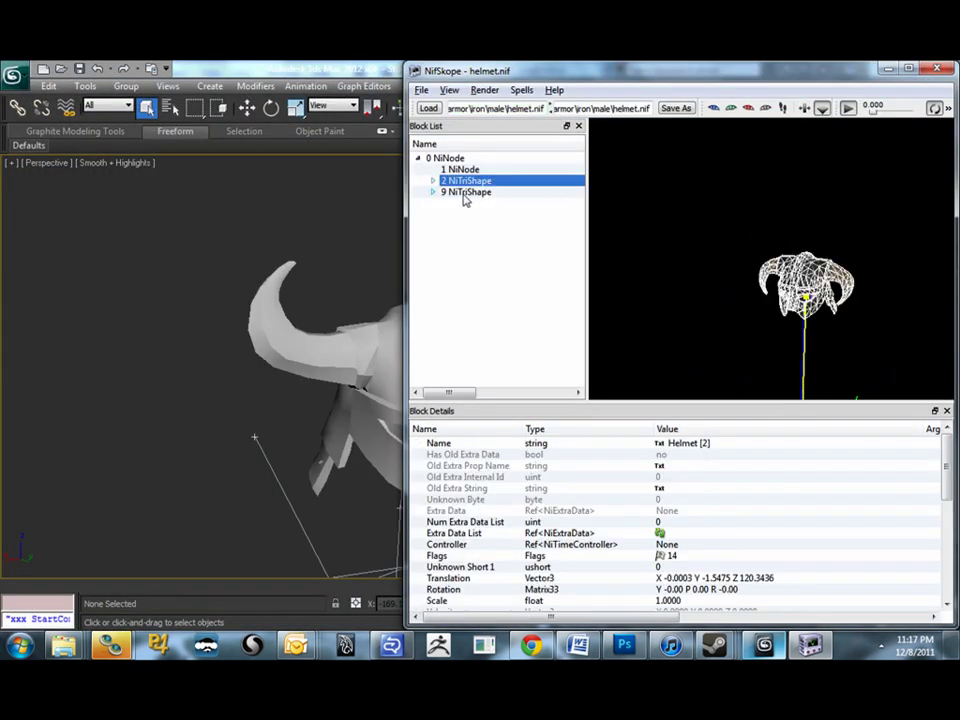
left_click(433, 181)
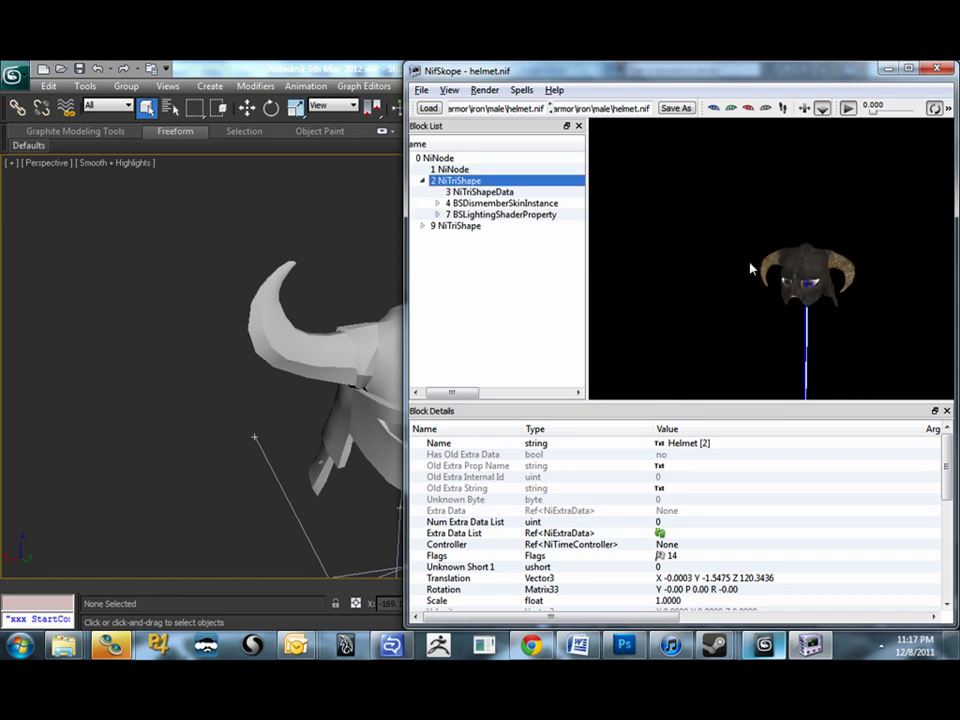
left_click_drag(690, 233, 701, 231)
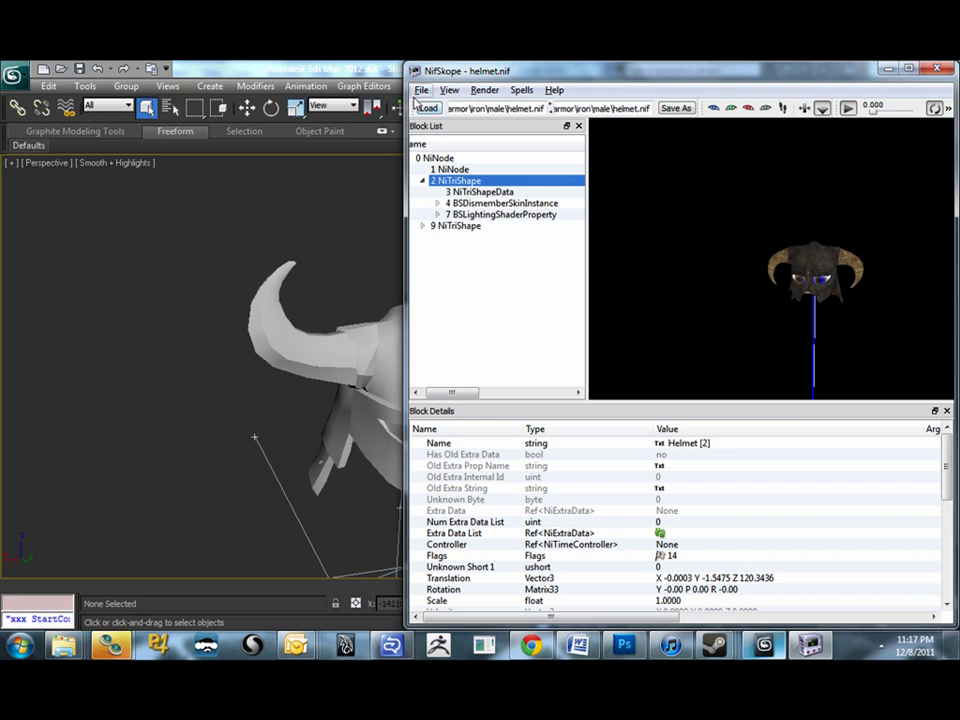
left_click_drag(405, 100, 460, 100)
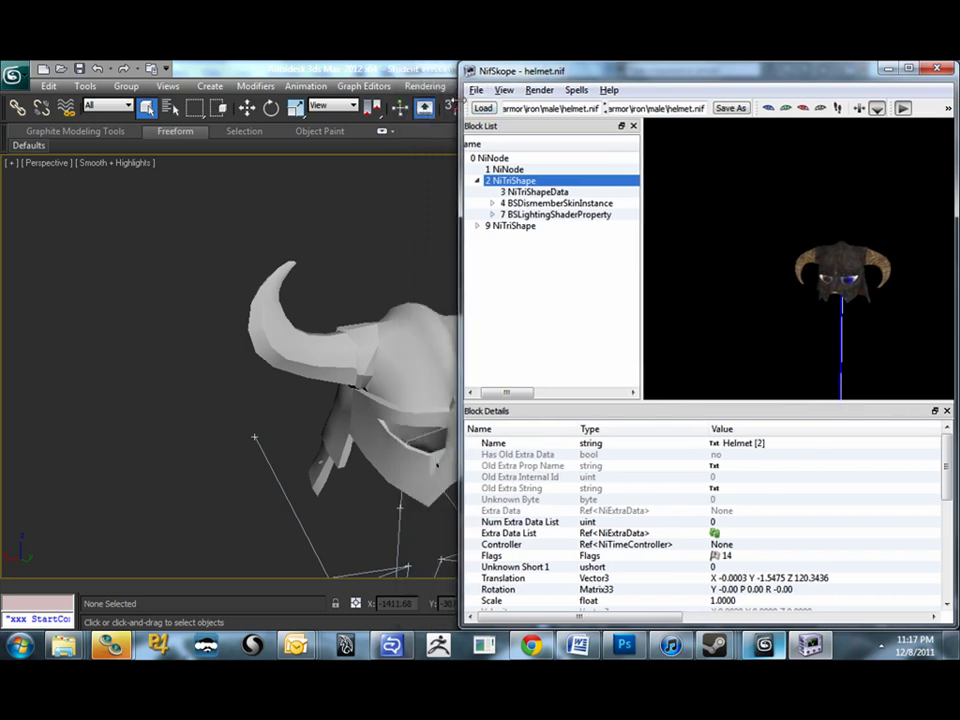
left_click(477, 90)
Open a second NifSkope window and place it narrowed on the left side
left_click(519, 210)
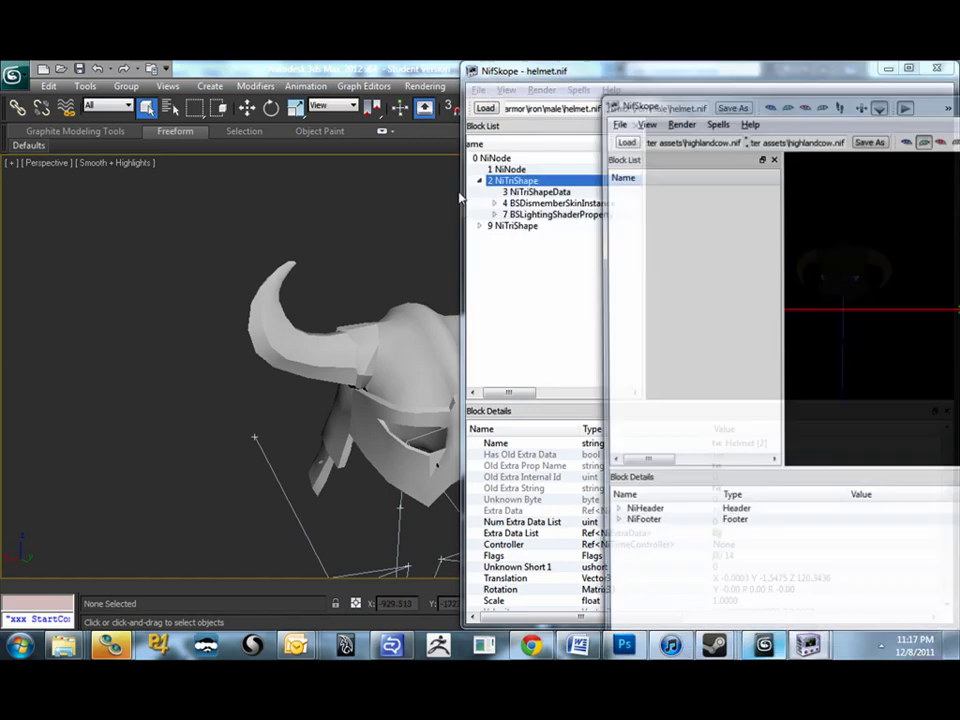
left_click_drag(677, 103, 78, 78)
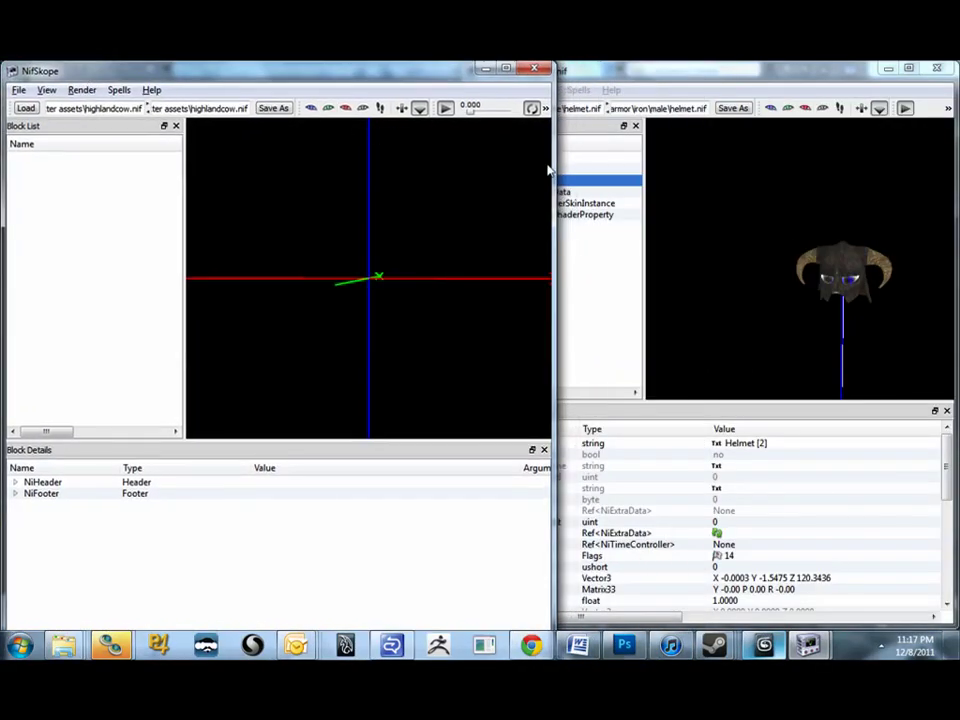
left_click_drag(557, 161, 463, 165)
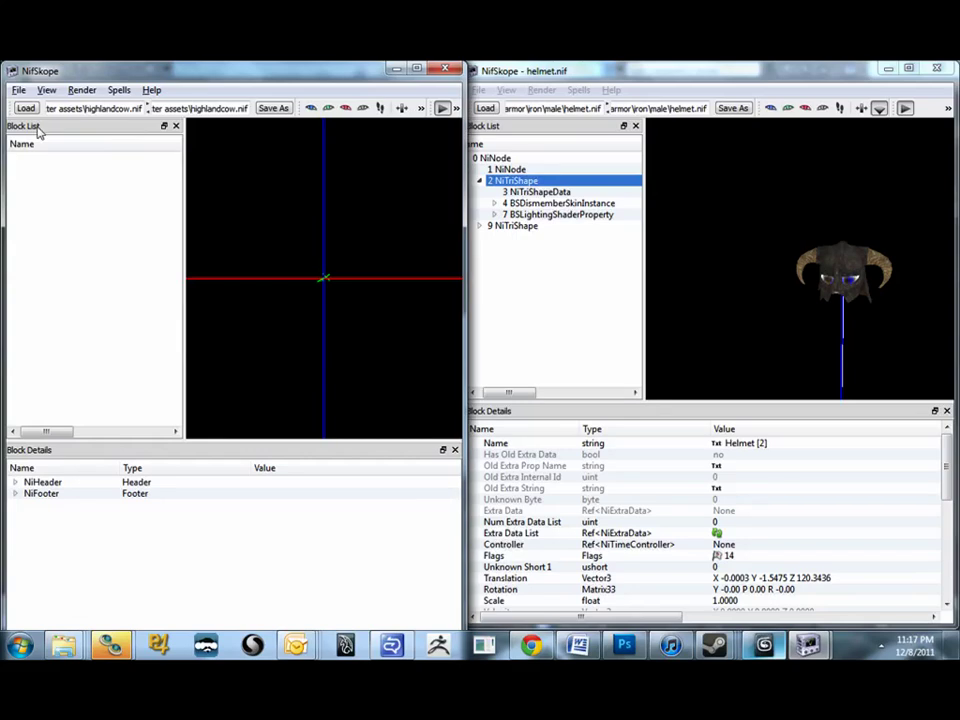
Load meshes\armor\iron\male\helmet22.nif into the new window and orbit around the model
left_click(19, 90)
left_click(32, 105)
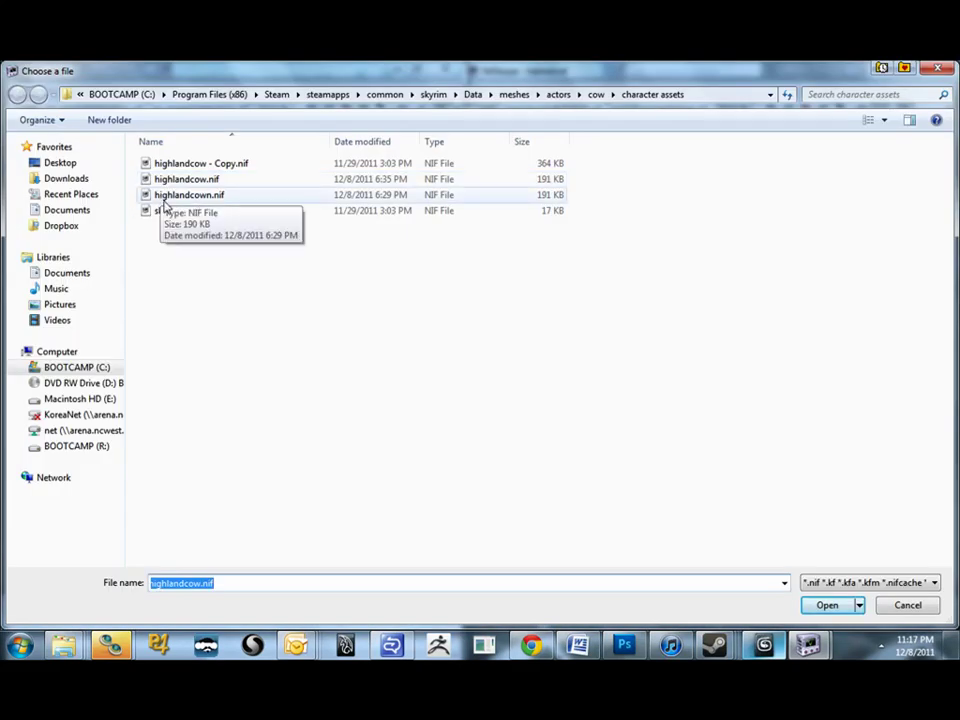
left_click(559, 94)
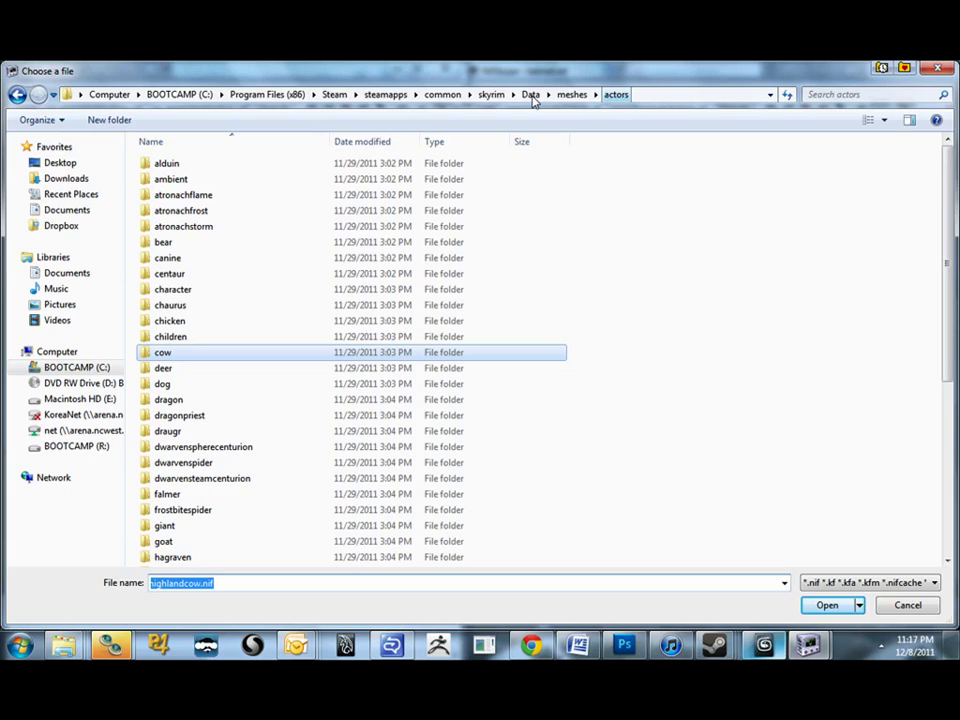
left_click(523, 95)
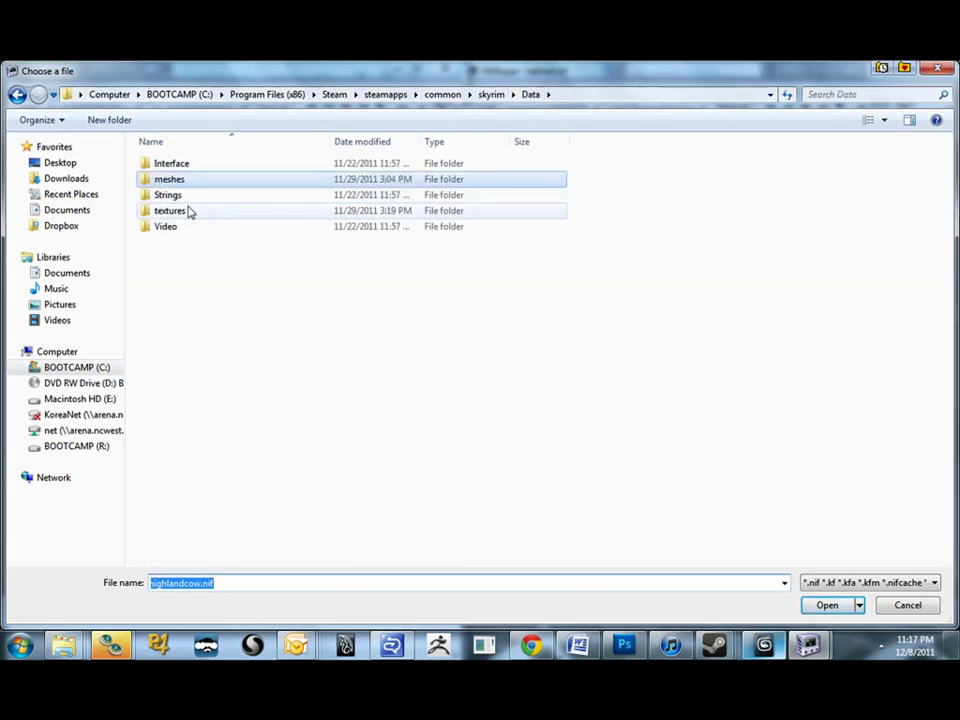
double_click(185, 185)
double_click(166, 179)
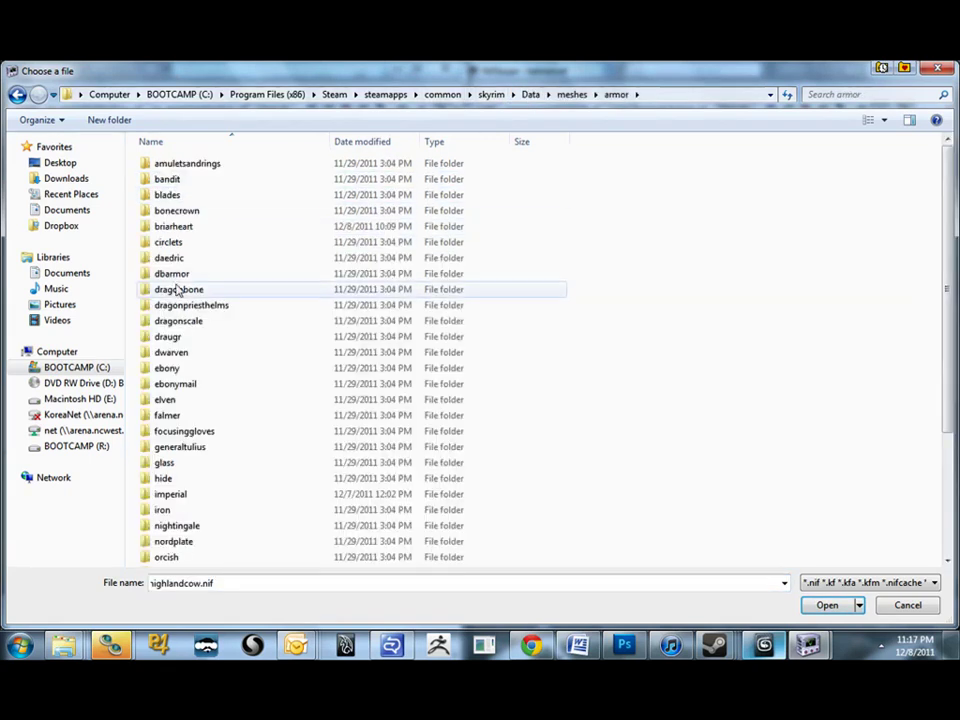
double_click(153, 513)
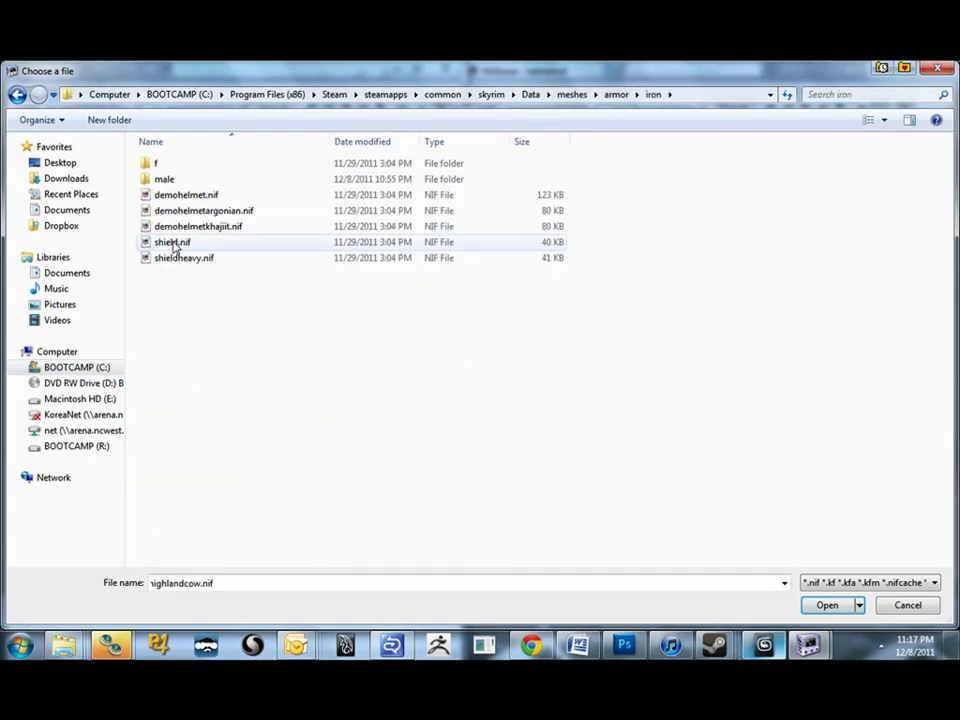
double_click(162, 180)
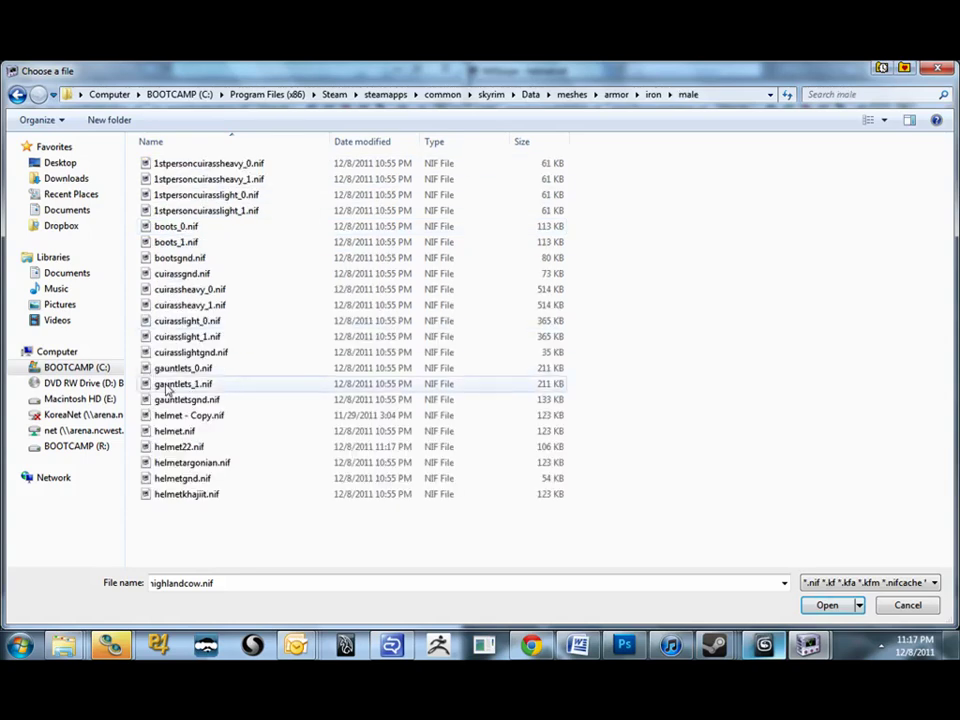
double_click(185, 446)
left_click_drag(274, 219, 306, 320)
Remove the 2 NiMaterialProperty branch from helmet22's NiTriShape, leaving the helmet shaded grey
left_click(285, 300)
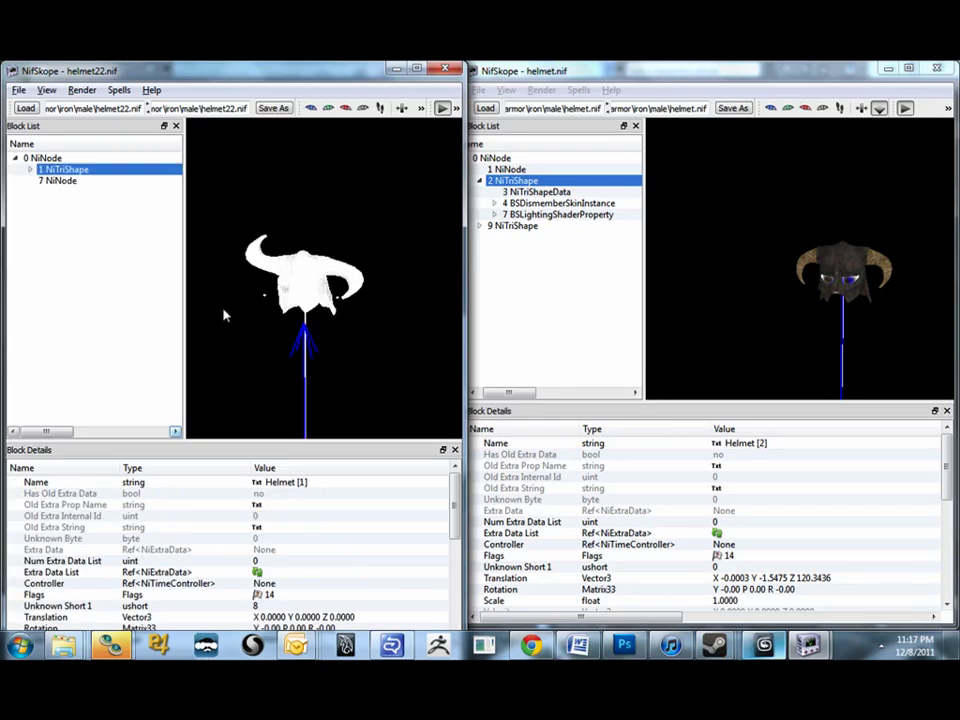
middle_click_drag(225, 315, 268, 315)
left_click(31, 171)
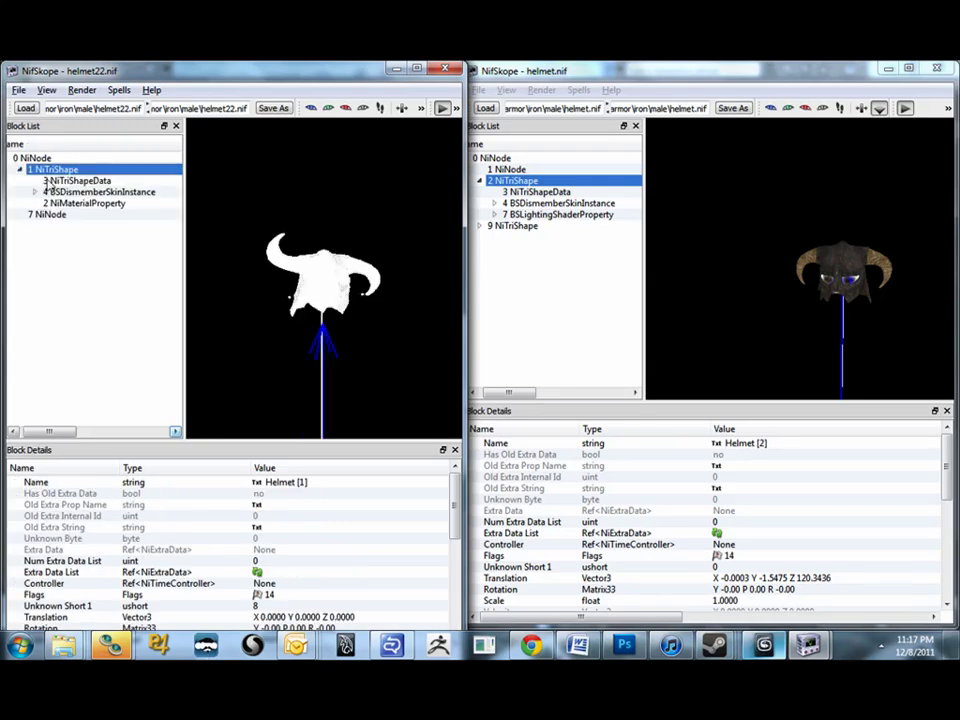
left_click(80, 191)
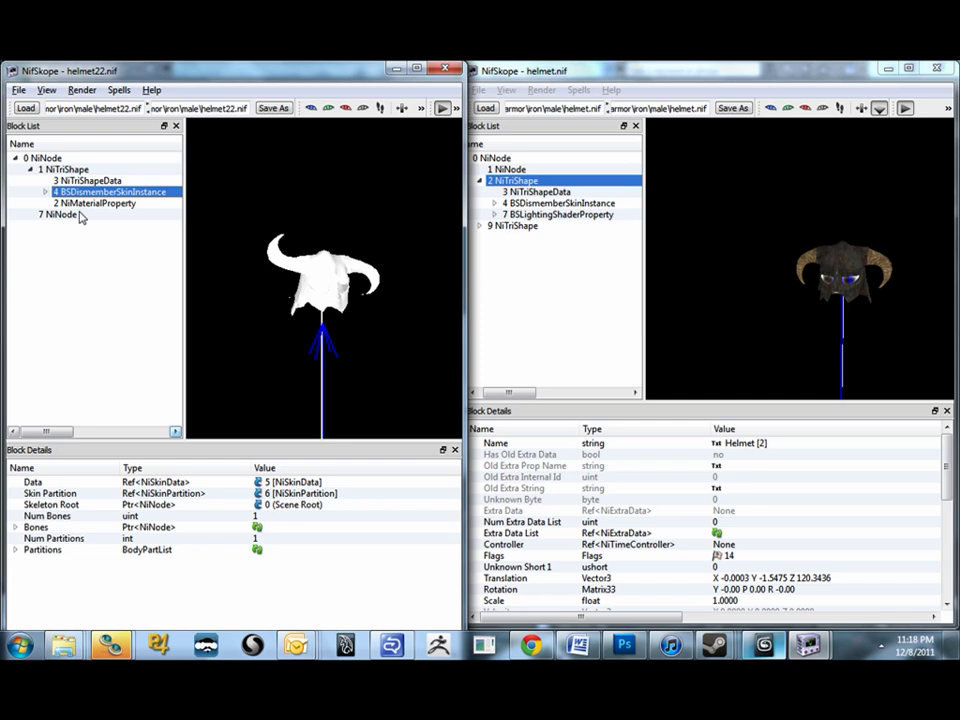
left_click(86, 205)
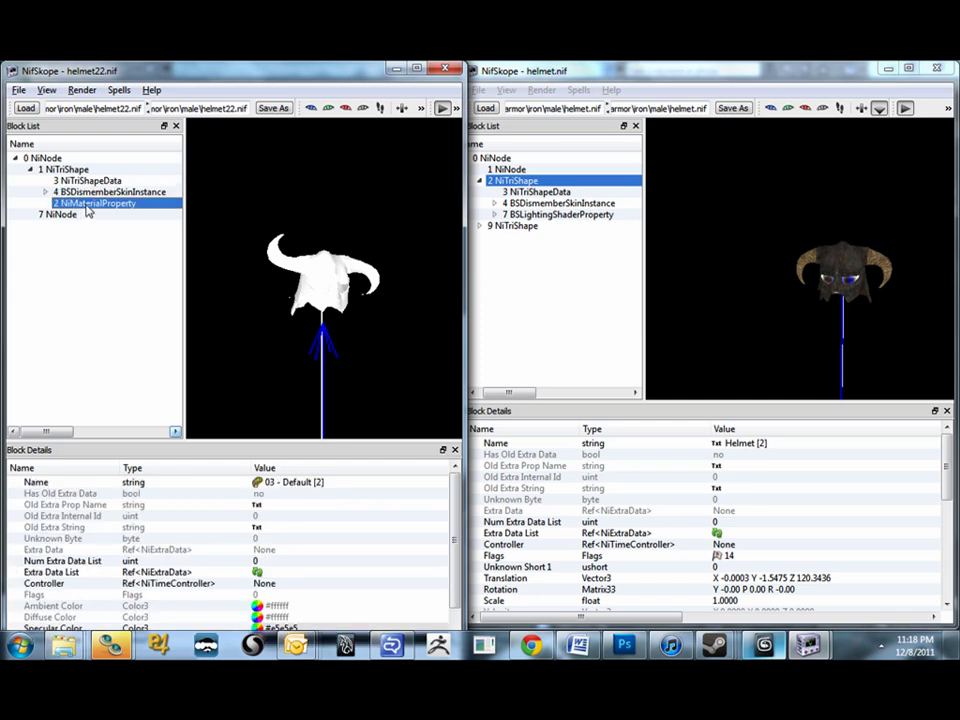
right_click(87, 203)
mouse_move(121, 229)
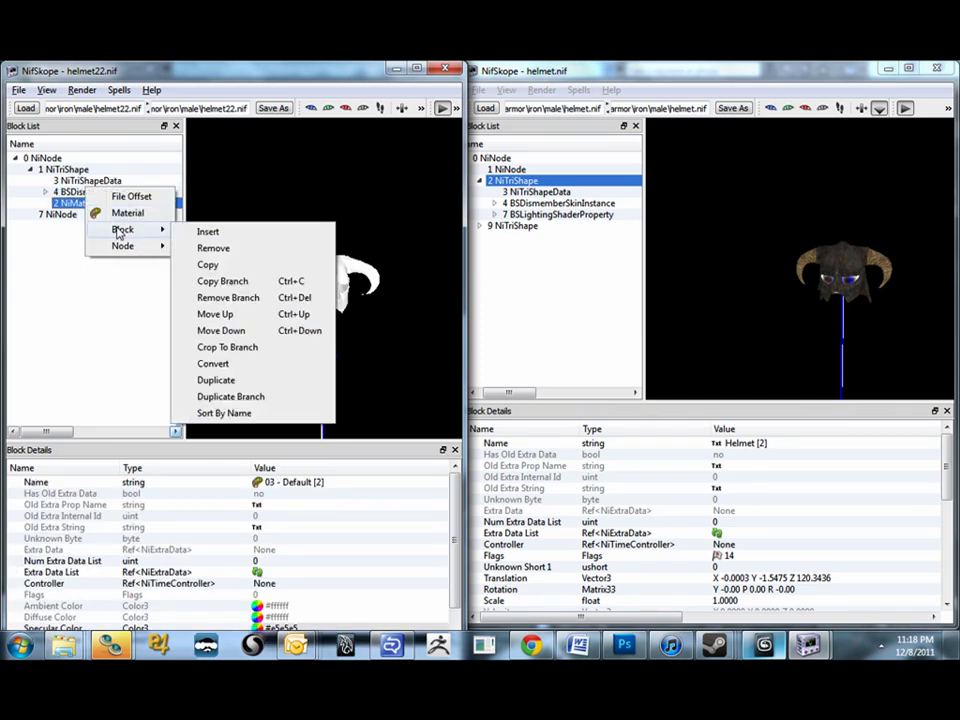
left_click(212, 299)
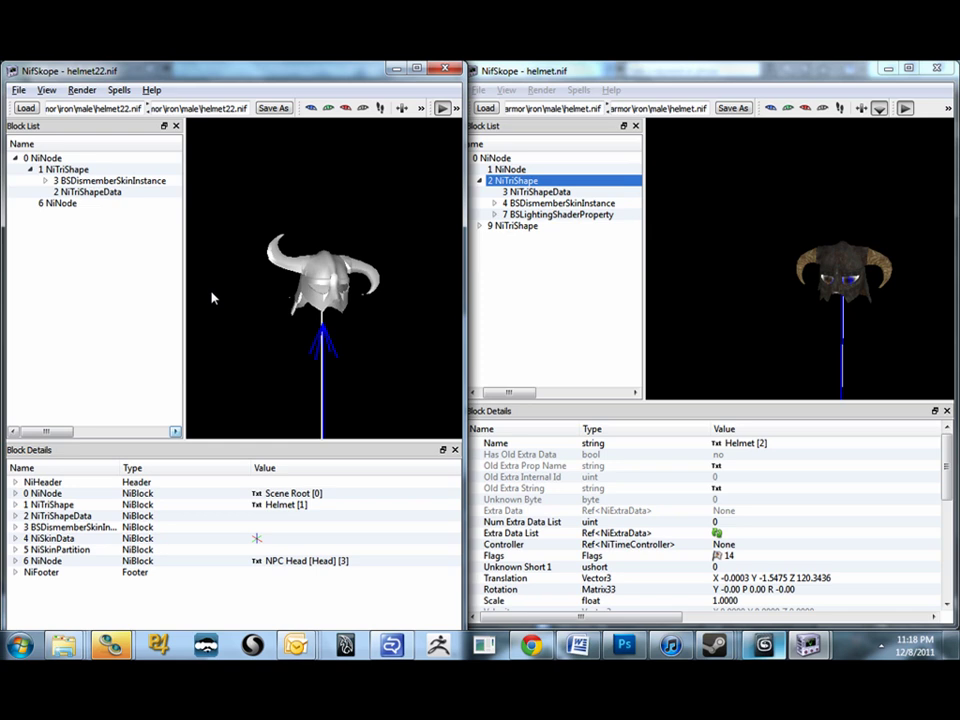
Copy the 7 BSLightingShaderProperty branch from helmet.nif
left_click(513, 214)
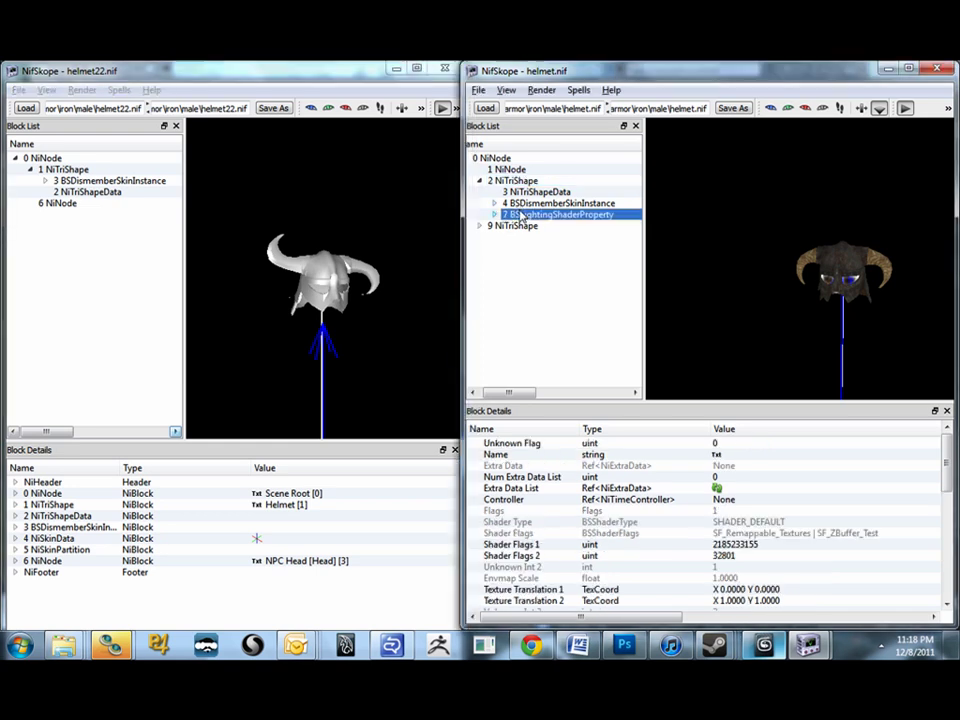
right_click(515, 214)
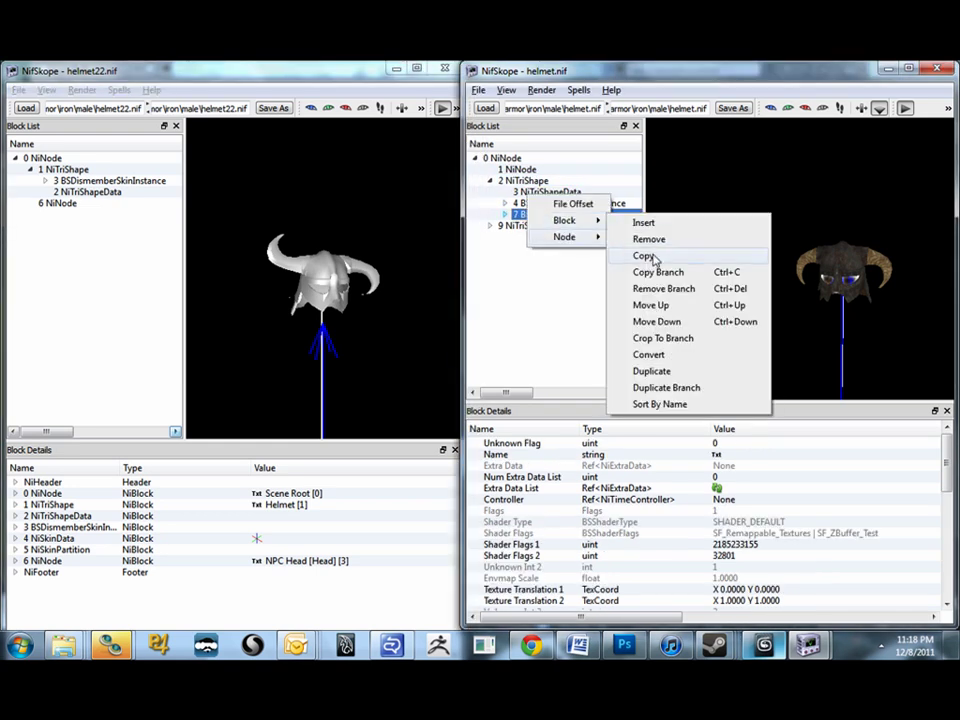
mouse_move(571, 224)
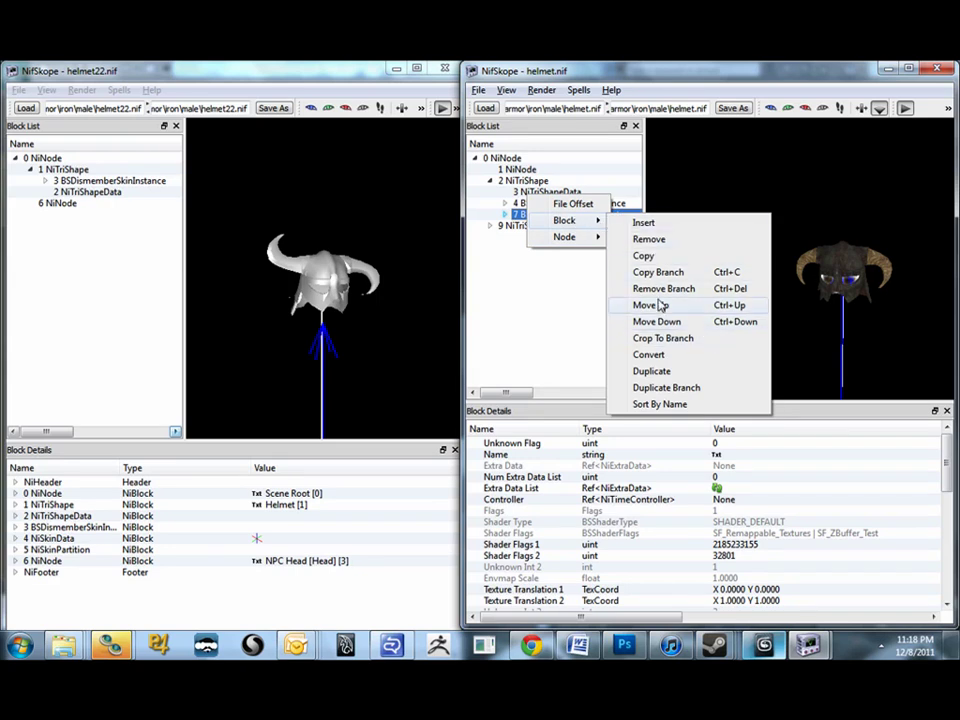
left_click(543, 217)
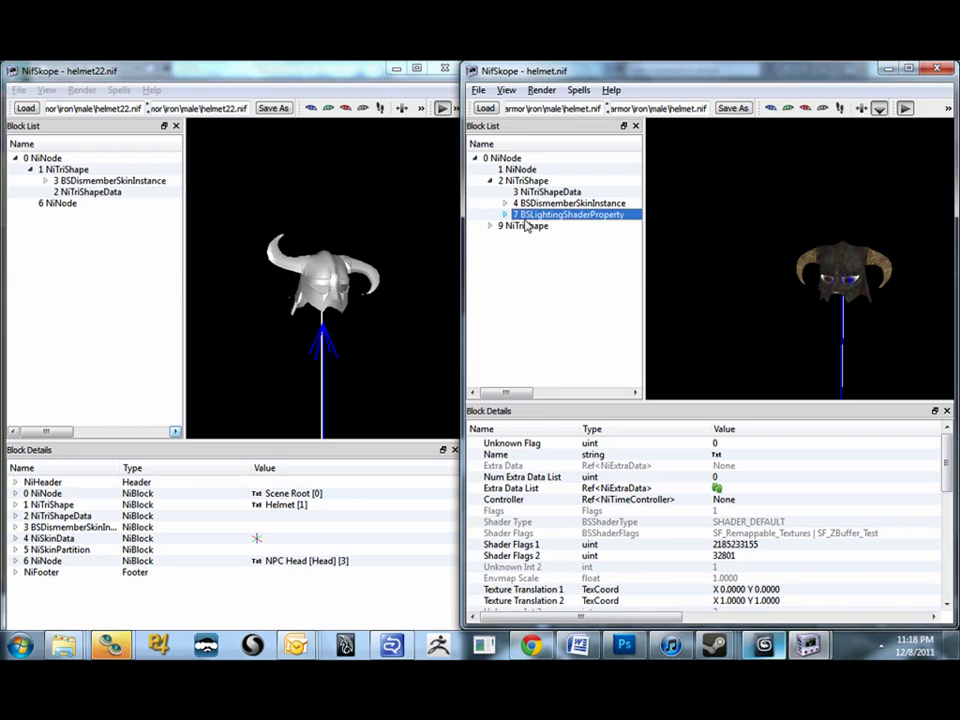
Paste the shader branch into helmet22 on its 6 NiNode, creating block 7
left_click(60, 205)
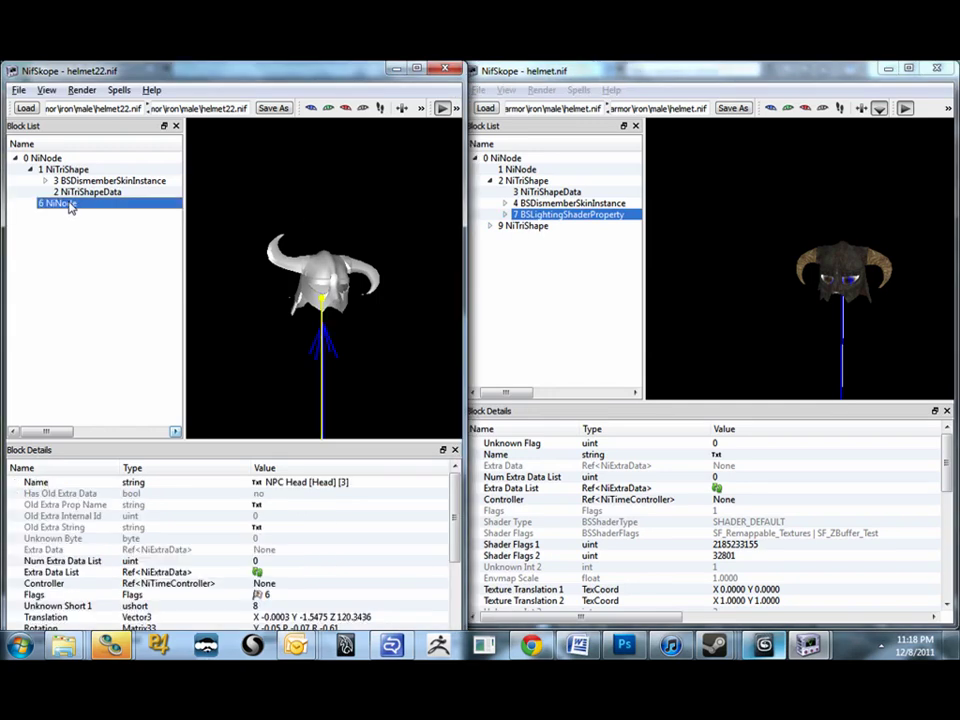
right_click(70, 207)
mouse_move(103, 259)
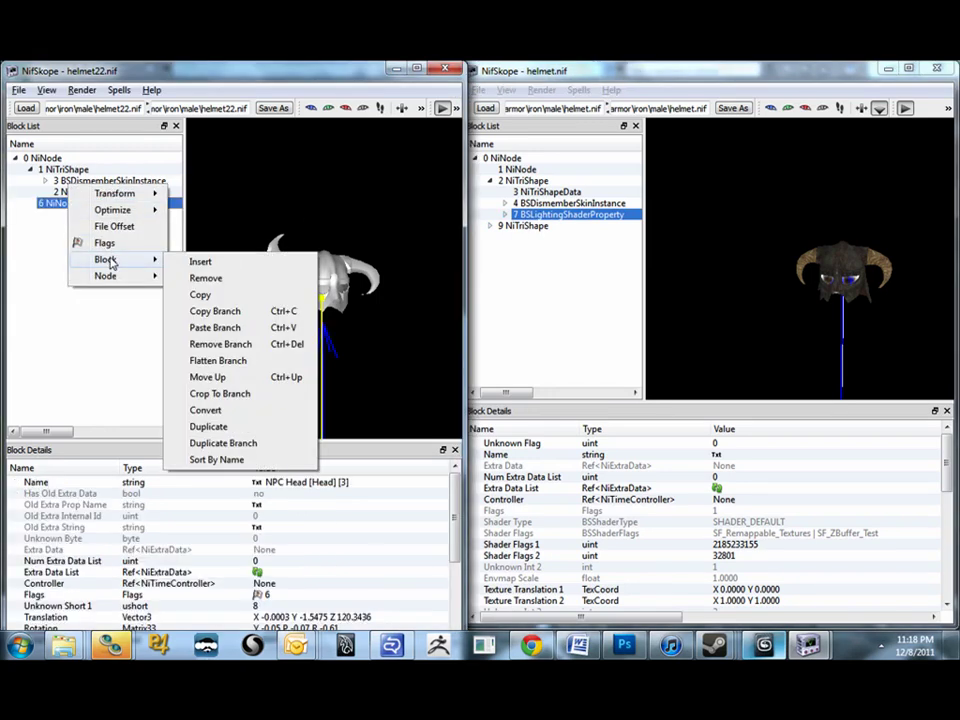
left_click(229, 327)
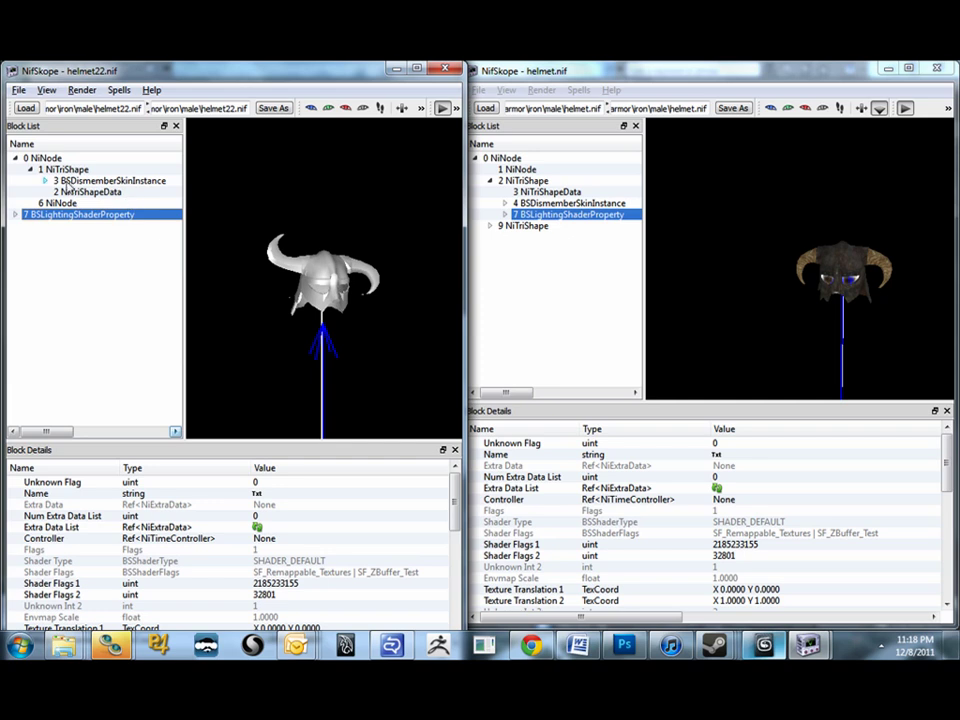
left_click(66, 171)
Set the first Properties reference of helmet22's NiTriShape to block 7 BSLightingShaderProperty
scroll(170, 545, "down", 5)
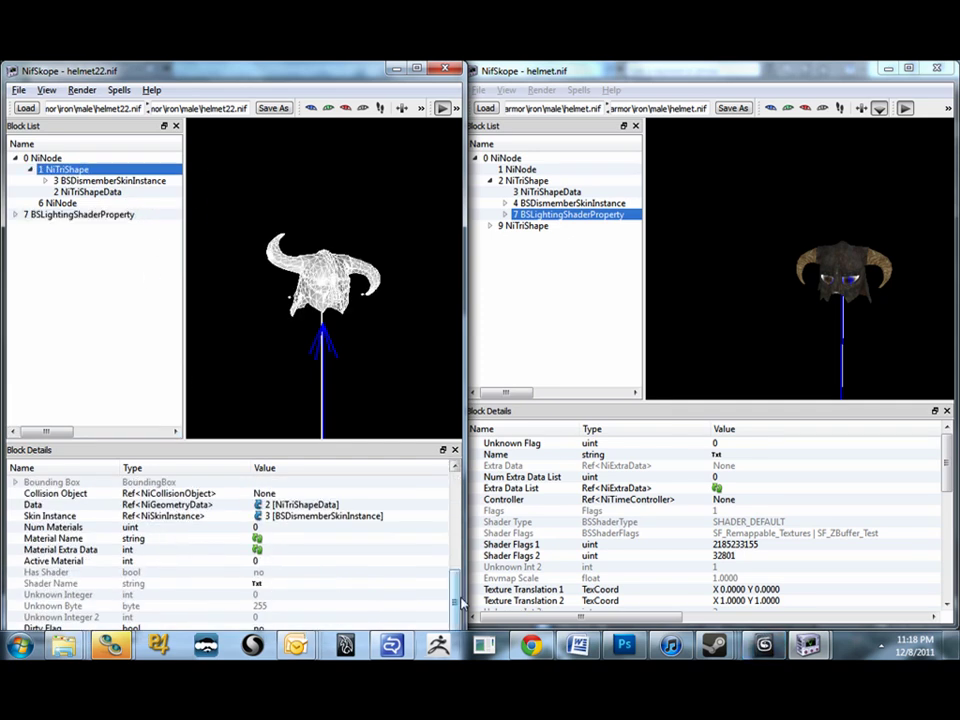
scroll(345, 450, "up", 1)
scroll(345, 450, "down", 1)
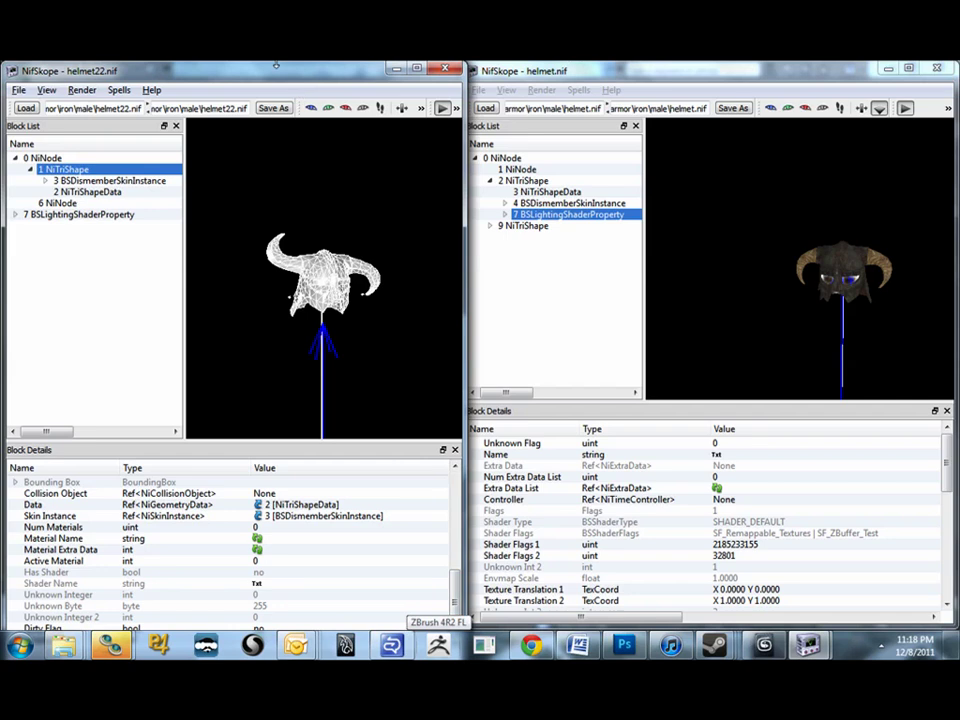
left_click_drag(208, 62, 274, 75)
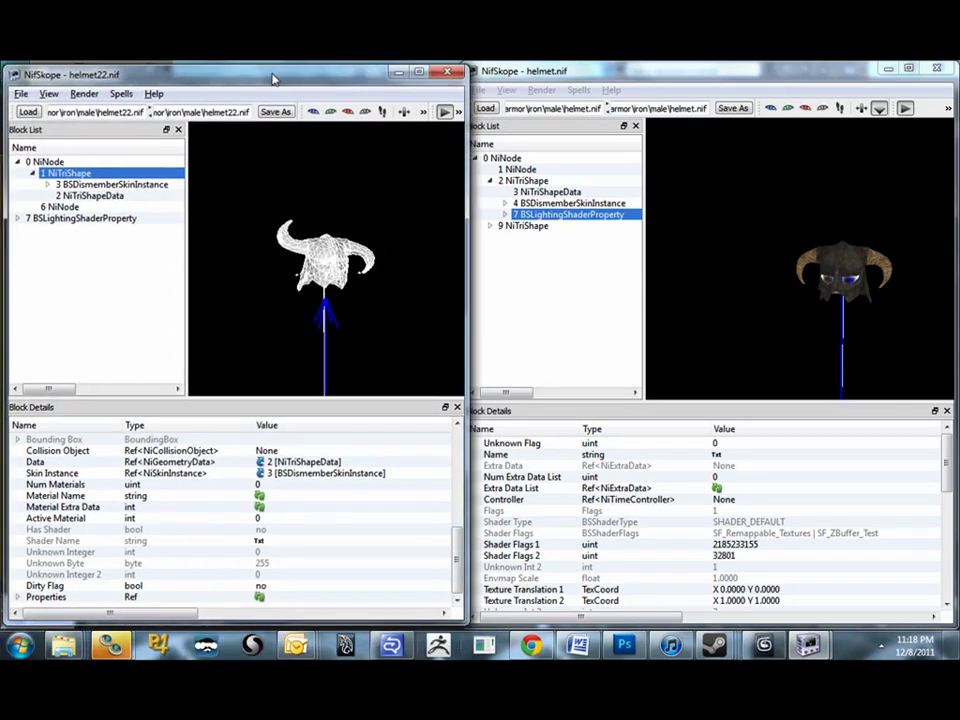
left_click(17, 597)
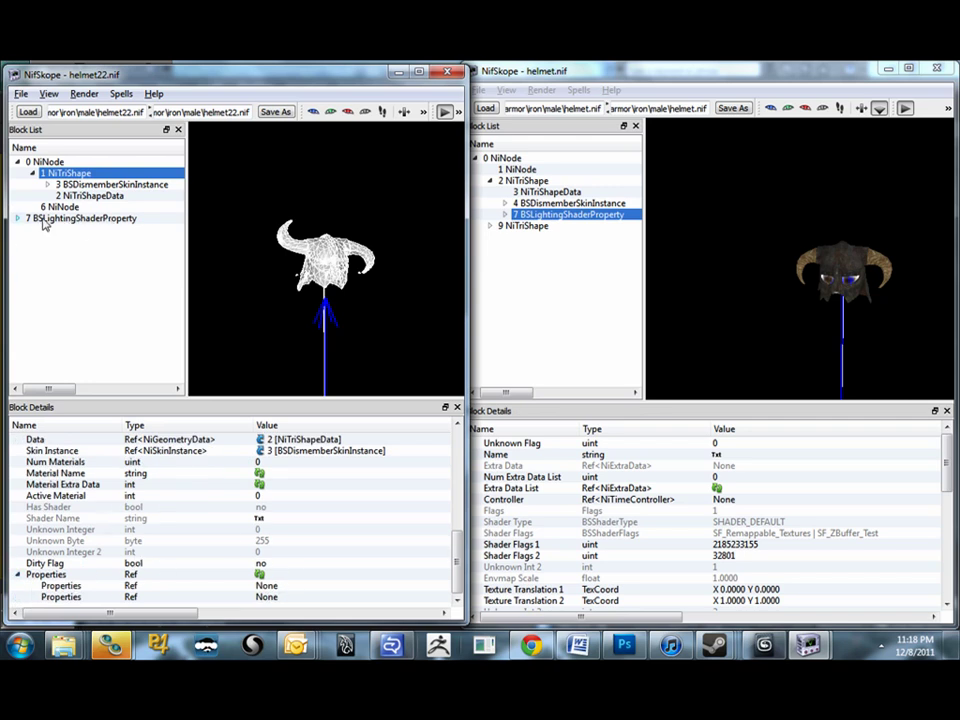
double_click(272, 586)
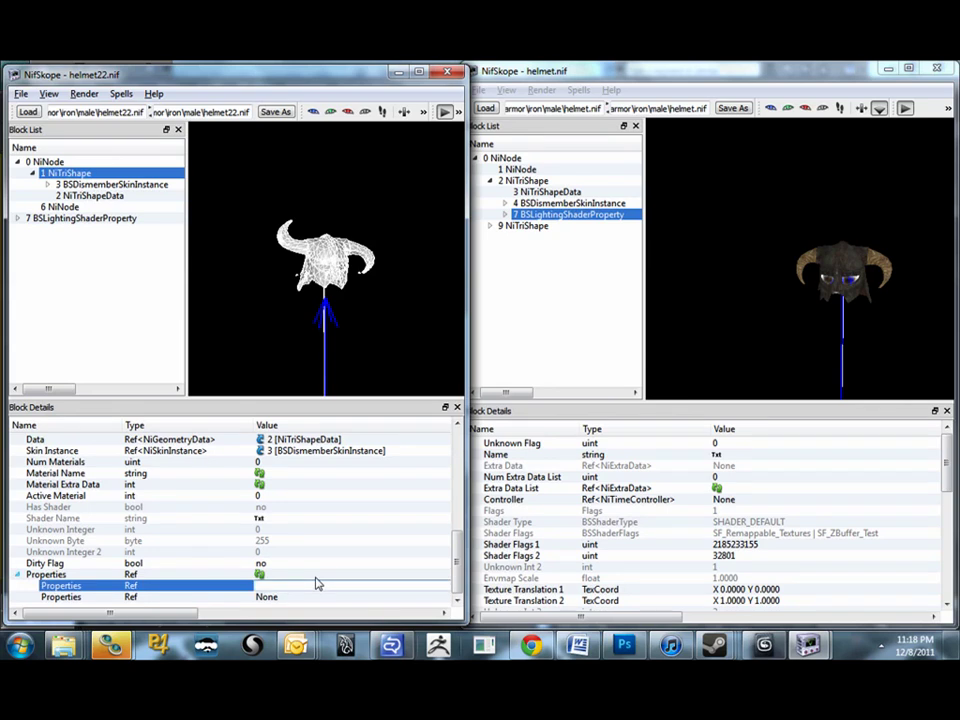
type("7")
key("Return")
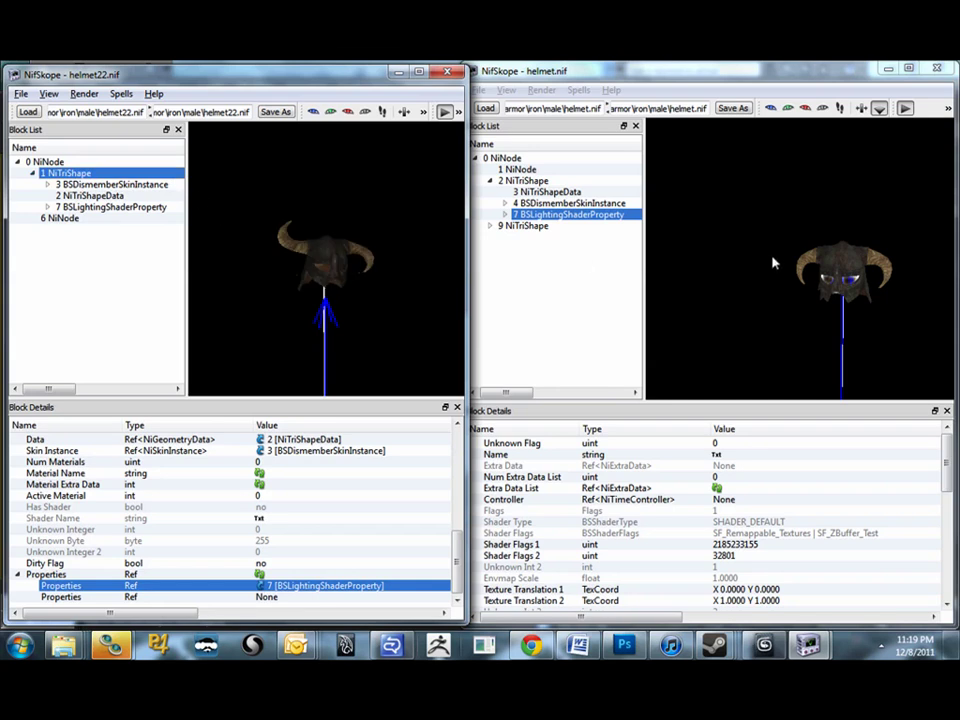
left_click(795, 270)
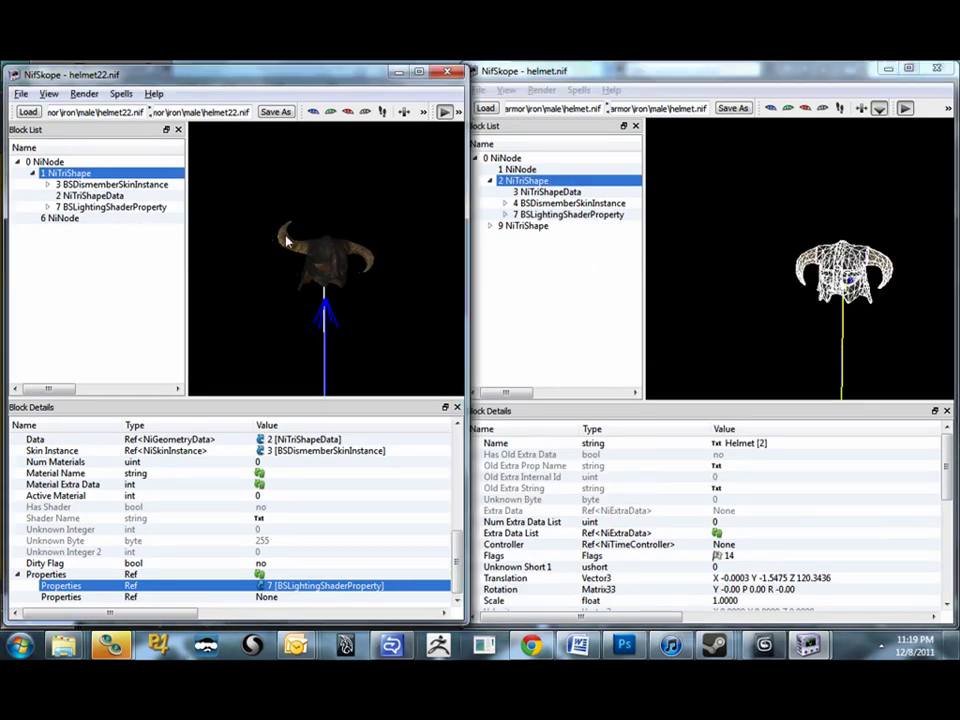
Open helmet22's BSShaderTextureSet block and expand its Textures list
left_click(287, 240)
left_click(47, 207)
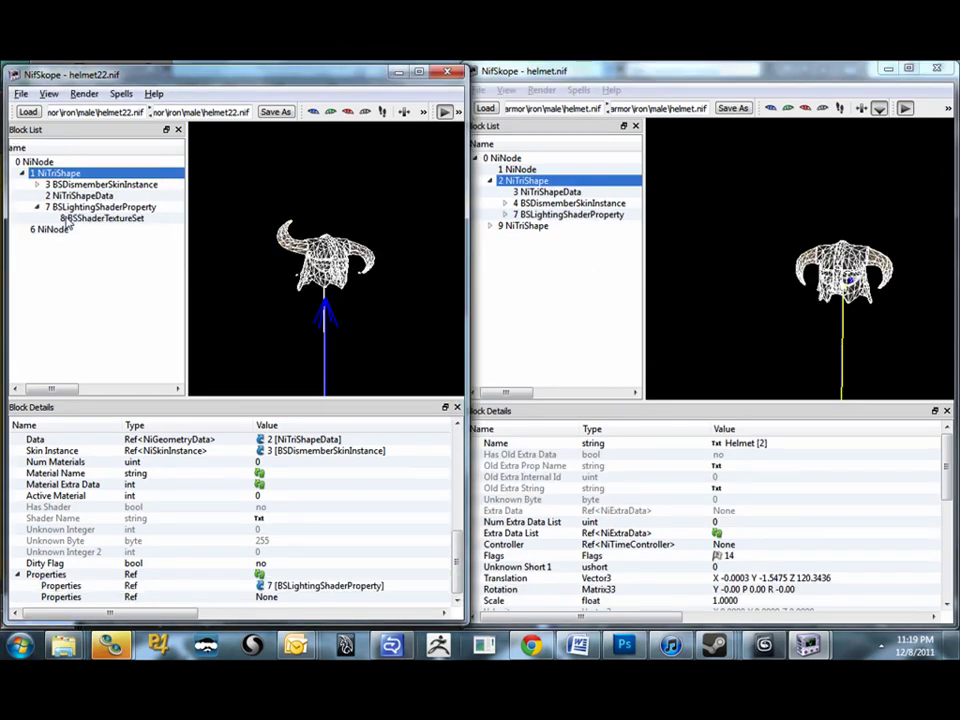
left_click(95, 207)
left_click(88, 219)
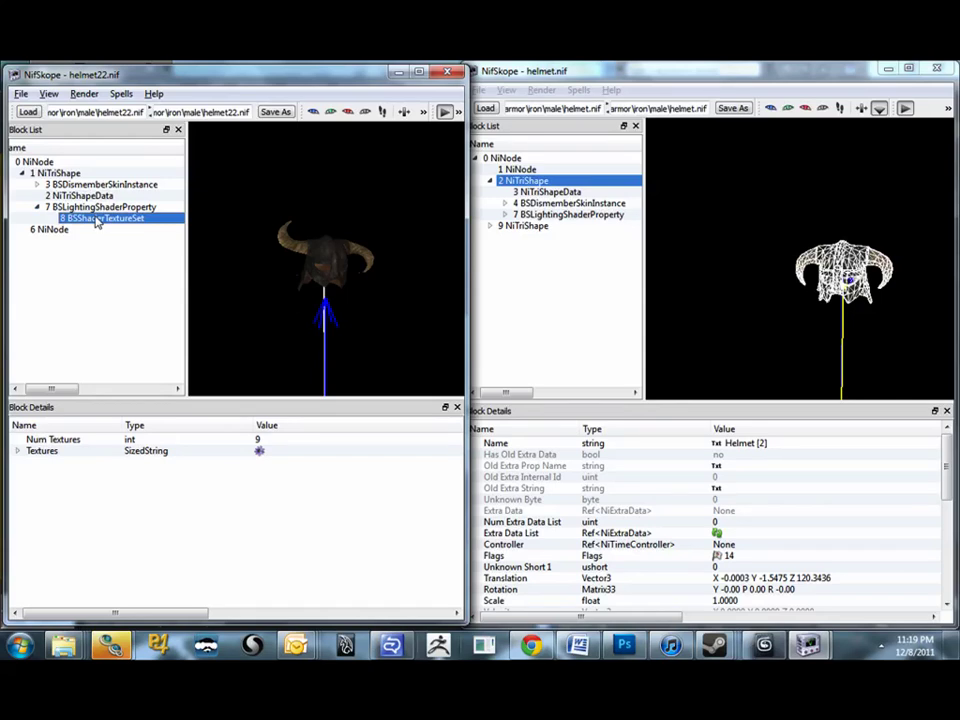
left_click(17, 450)
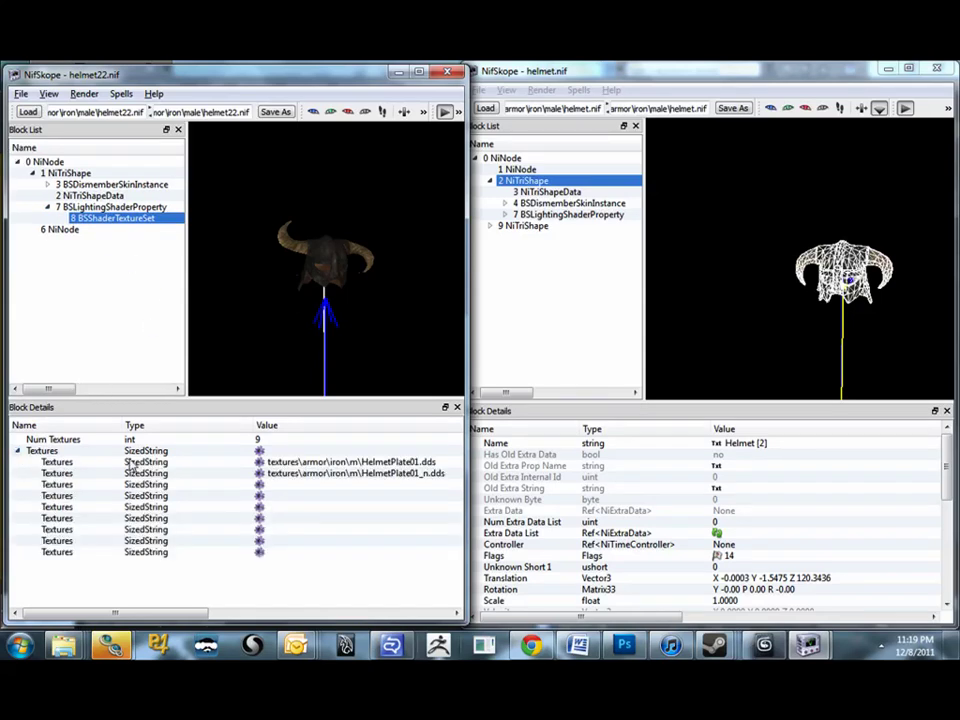
Set the first two textures to helmetdarkplate.dds and helmetdarkplate_n.dds
double_click(279, 460)
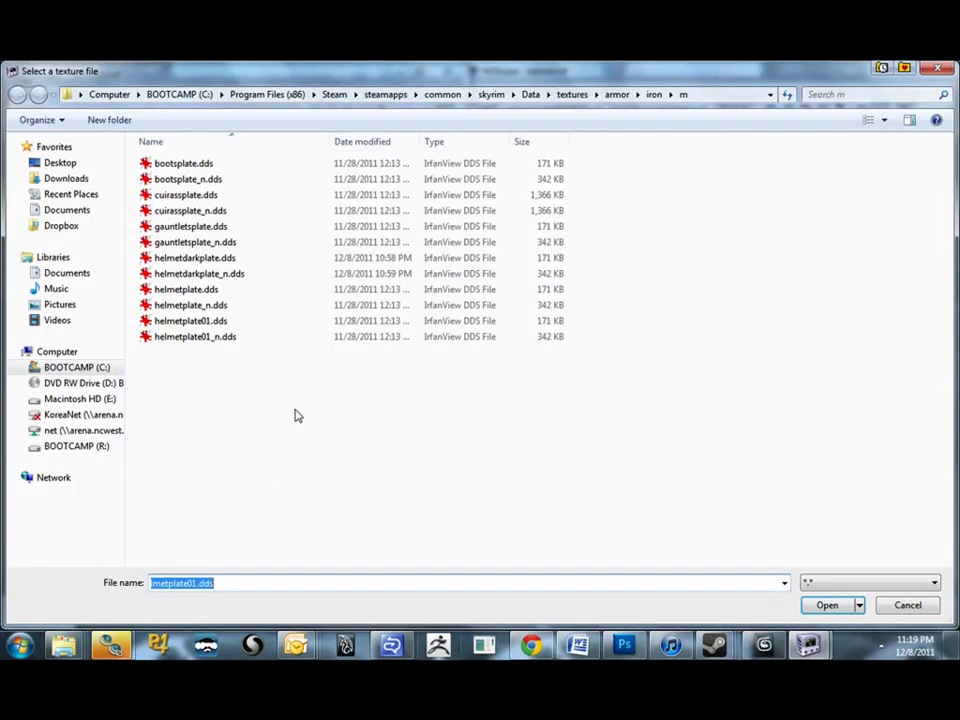
key("Return")
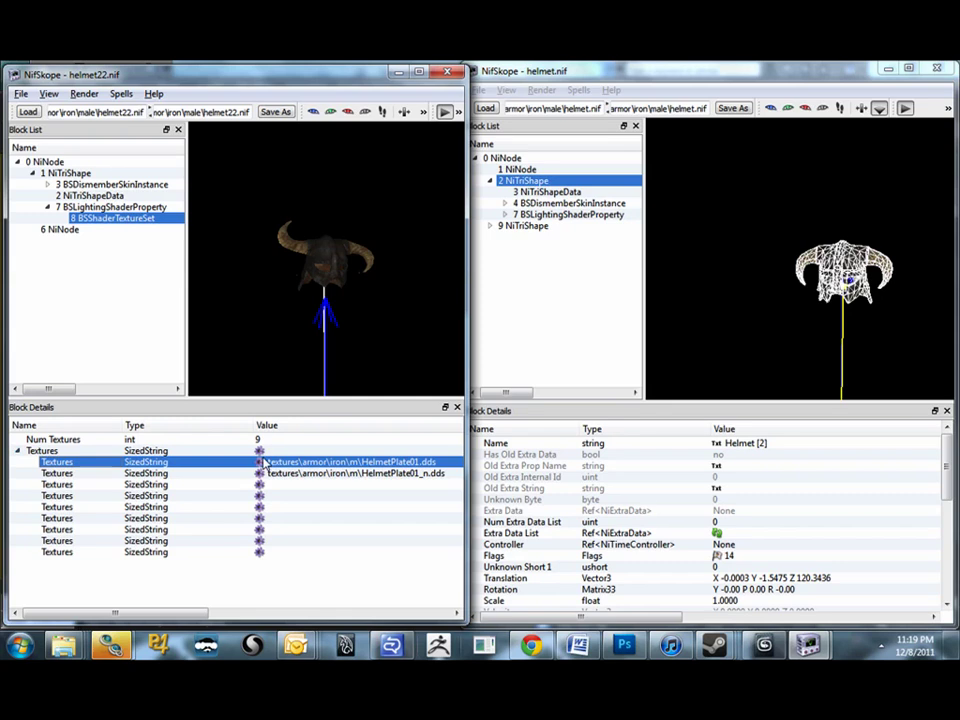
left_click(262, 462)
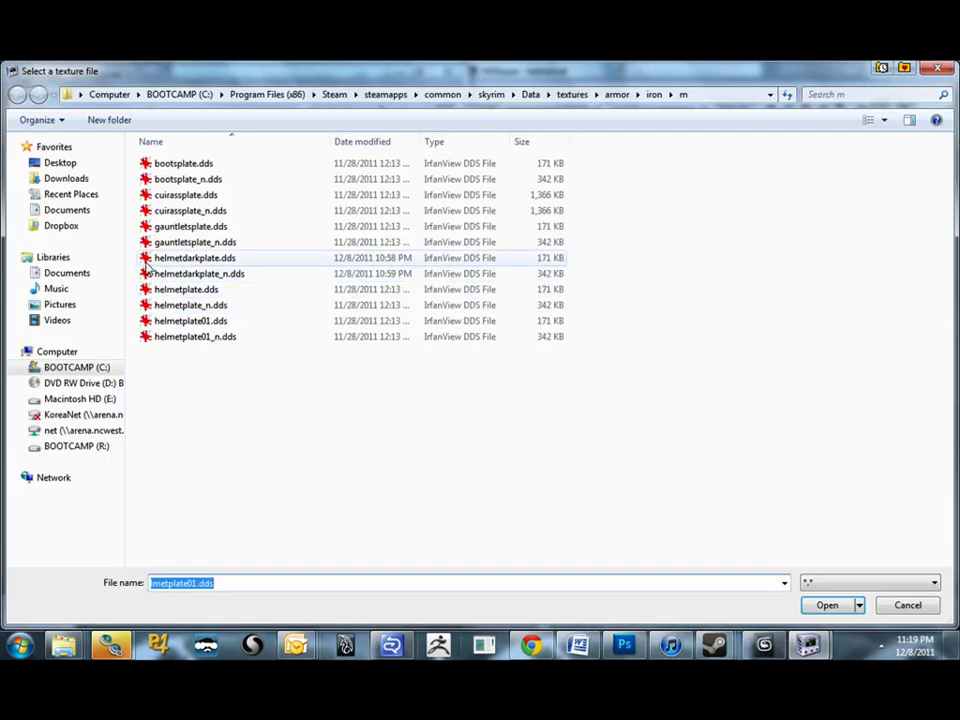
double_click(146, 259)
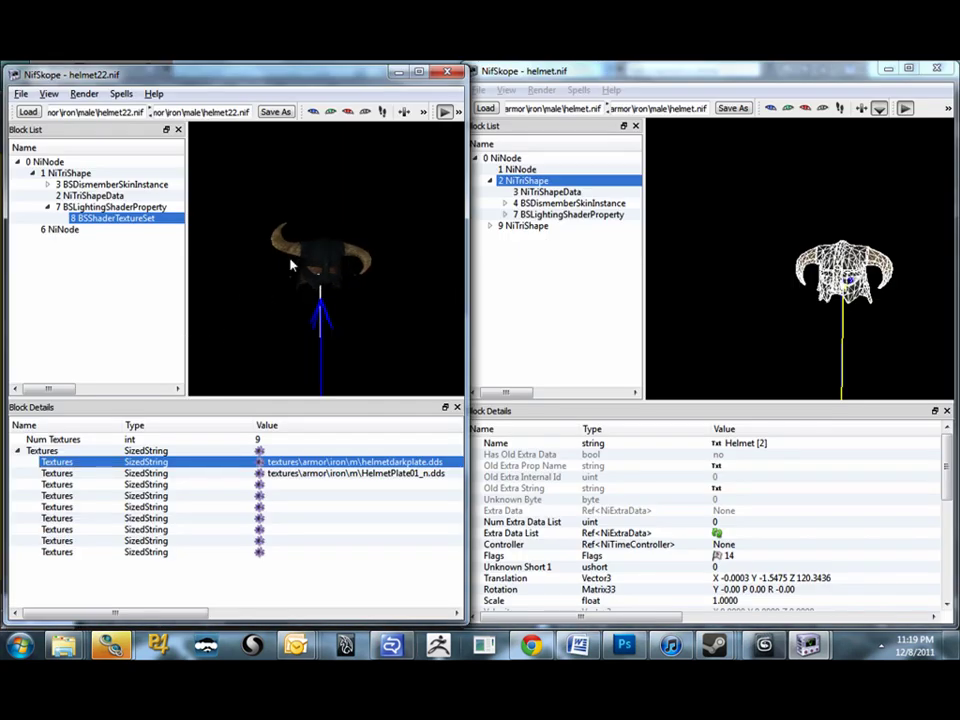
left_click(259, 473)
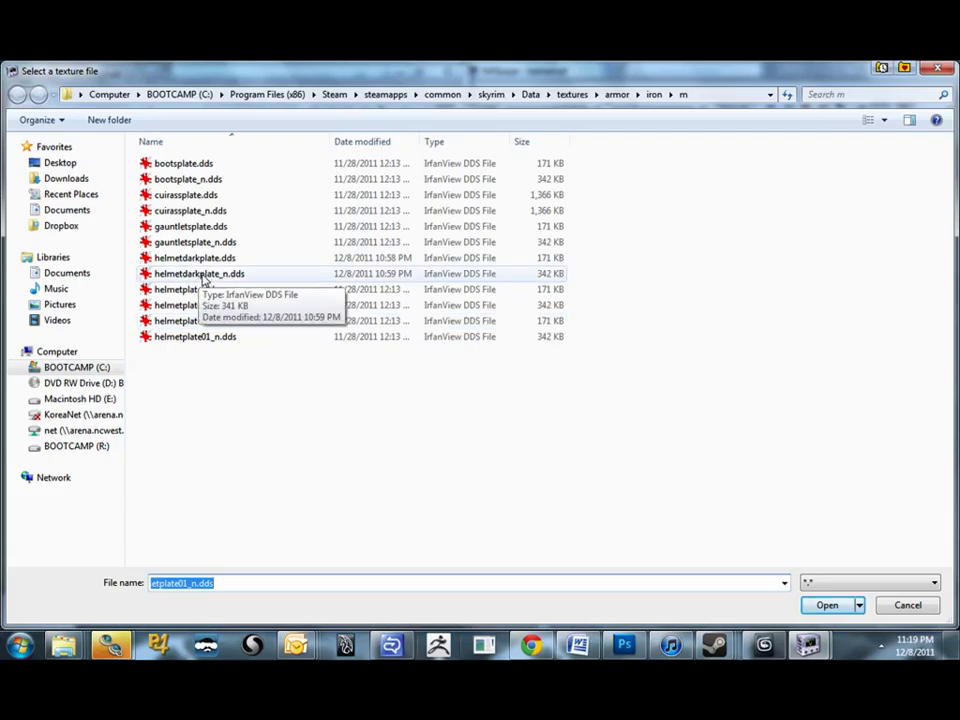
double_click(199, 275)
Turn the helmet to inspect the dark plate texture and select the NPC Head node
left_click_drag(255, 298, 274, 300)
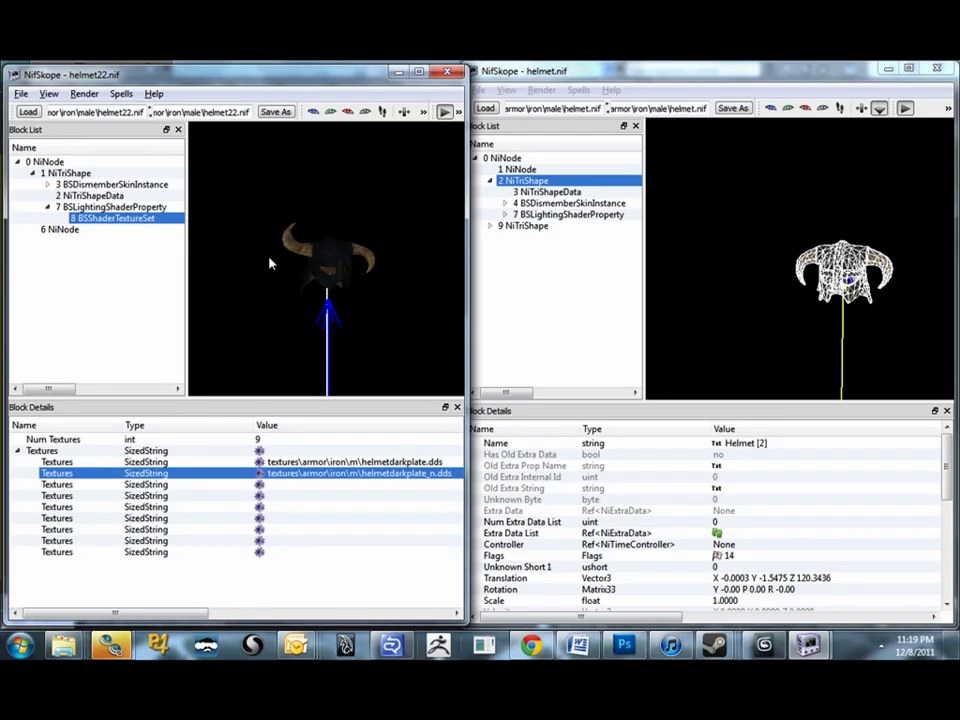
left_click_drag(272, 261, 286, 263)
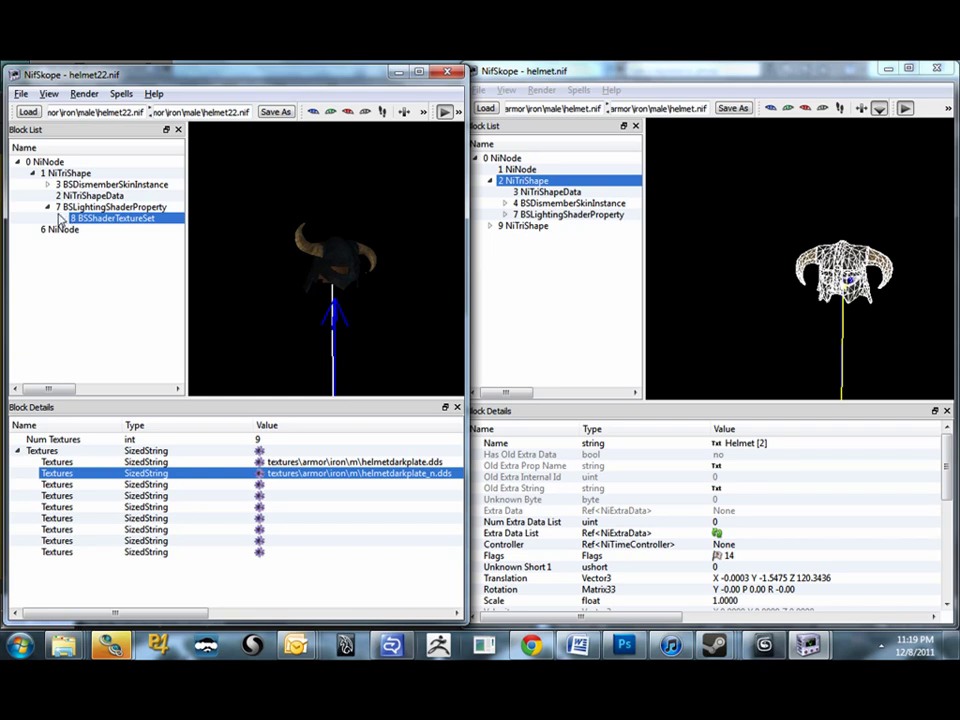
left_click(48, 207)
left_click(315, 264)
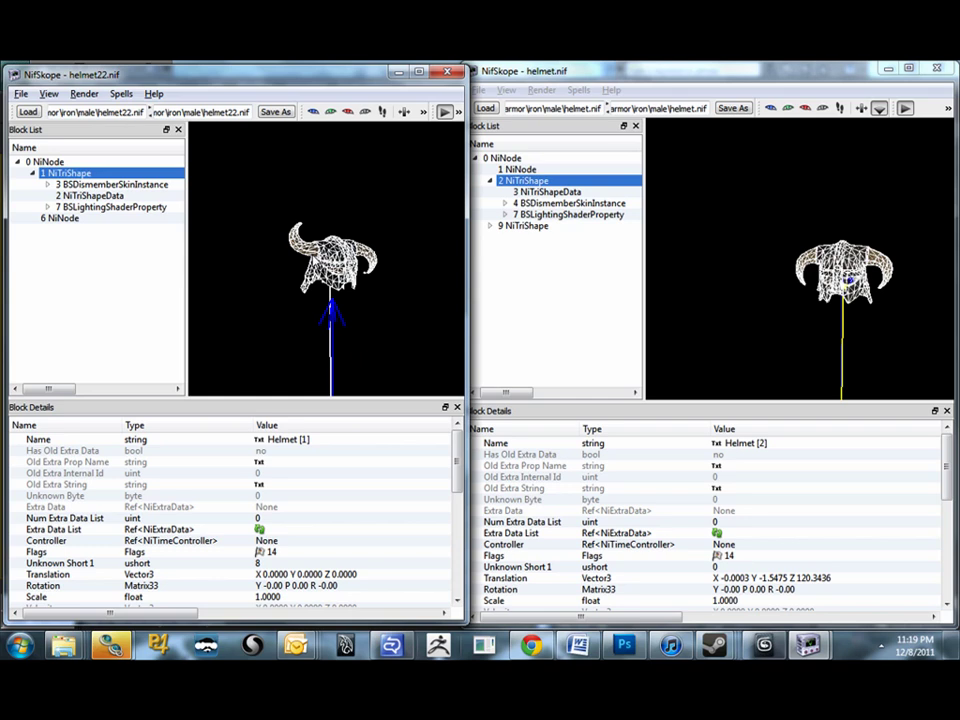
left_click(42, 220)
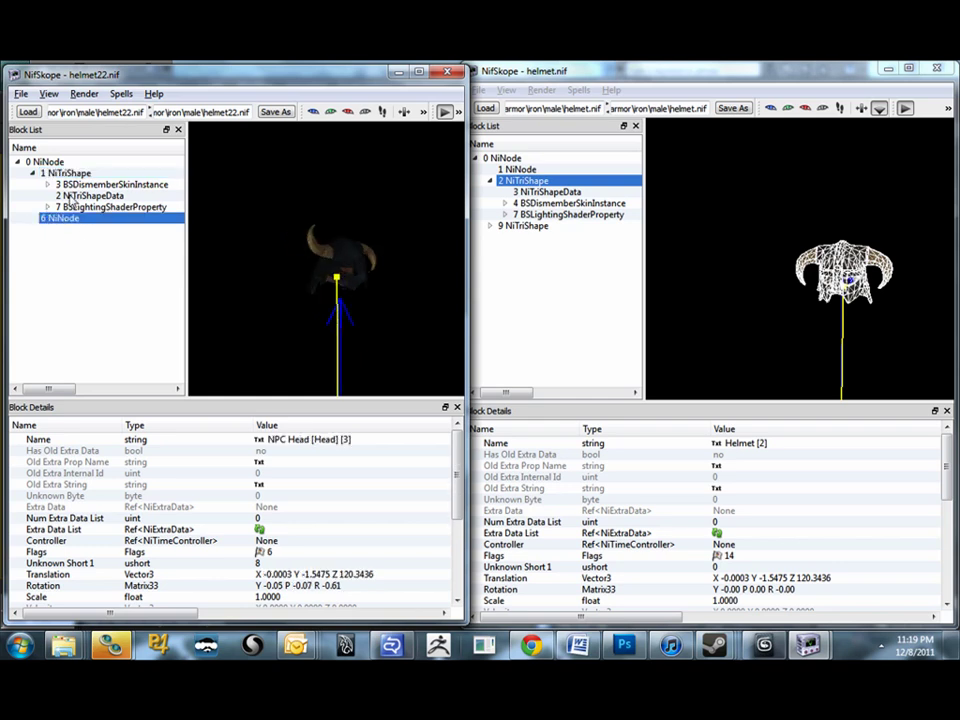
Open helmet22's 2 NiTriShapeData block in Block Details
scroll(39, 182, "right", 1)
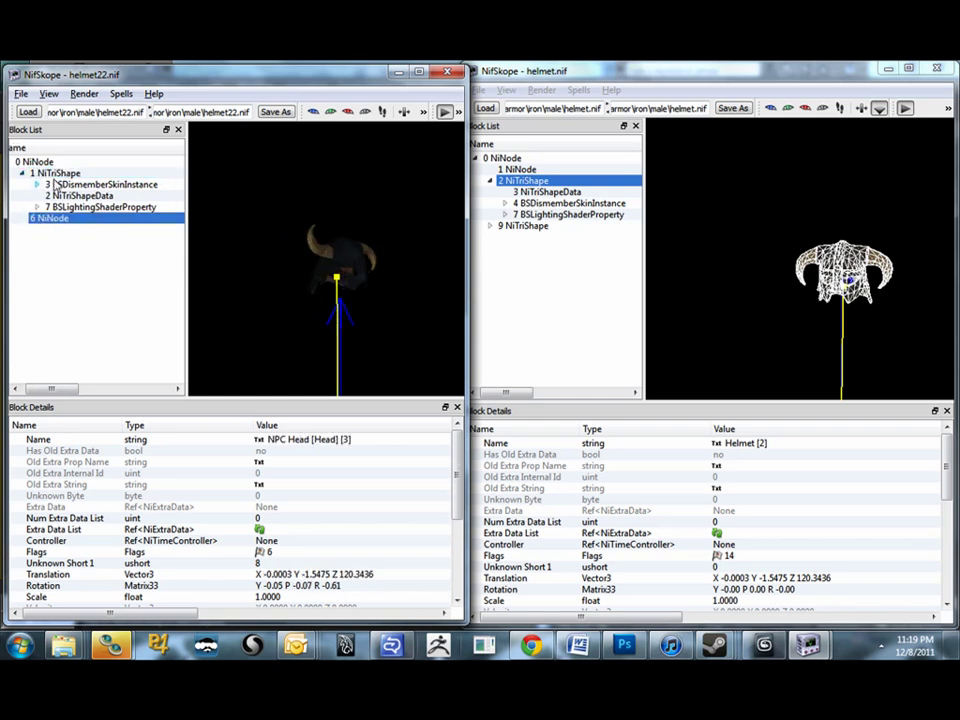
key("alt+Tab")
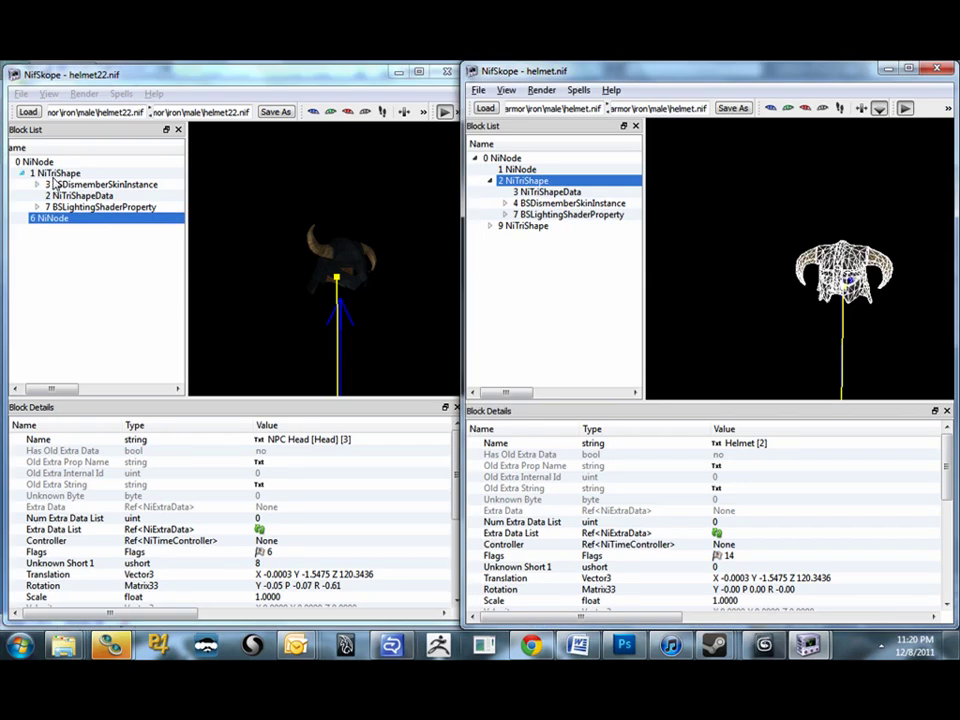
left_click(62, 174)
scroll(193, 495, "down", 1)
scroll(193, 497, "down", 4)
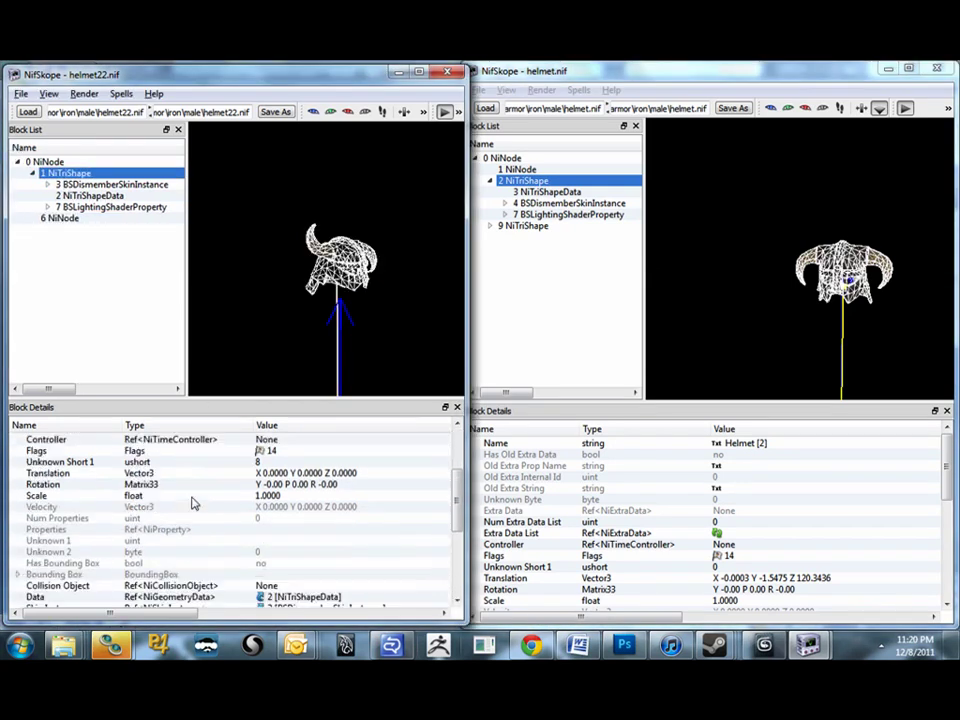
scroll(193, 503, "up", 5)
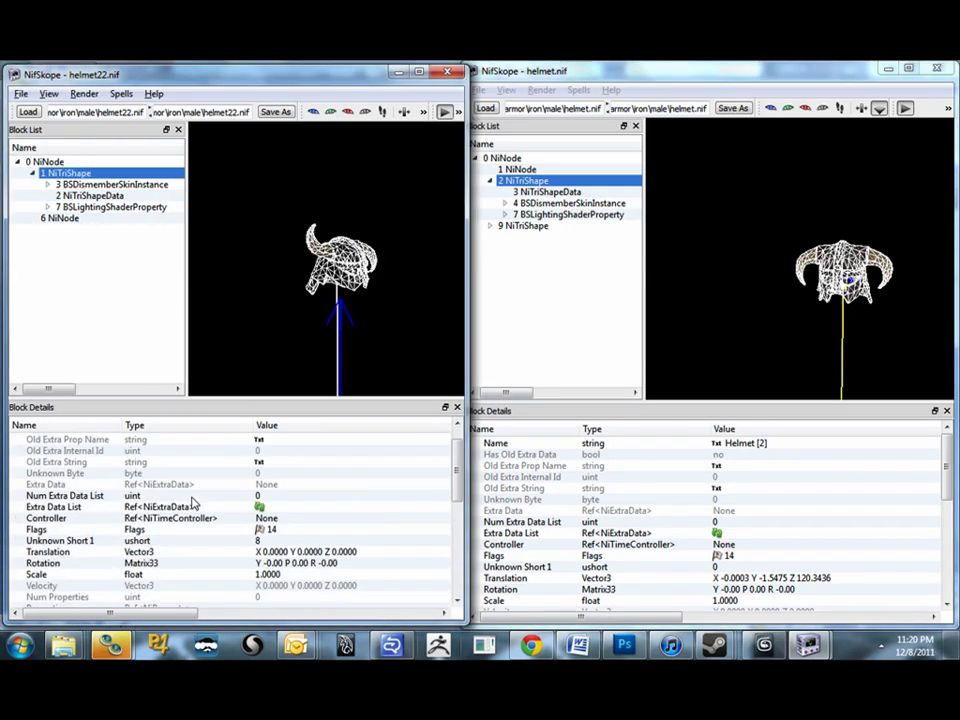
scroll(193, 503, "down", 6)
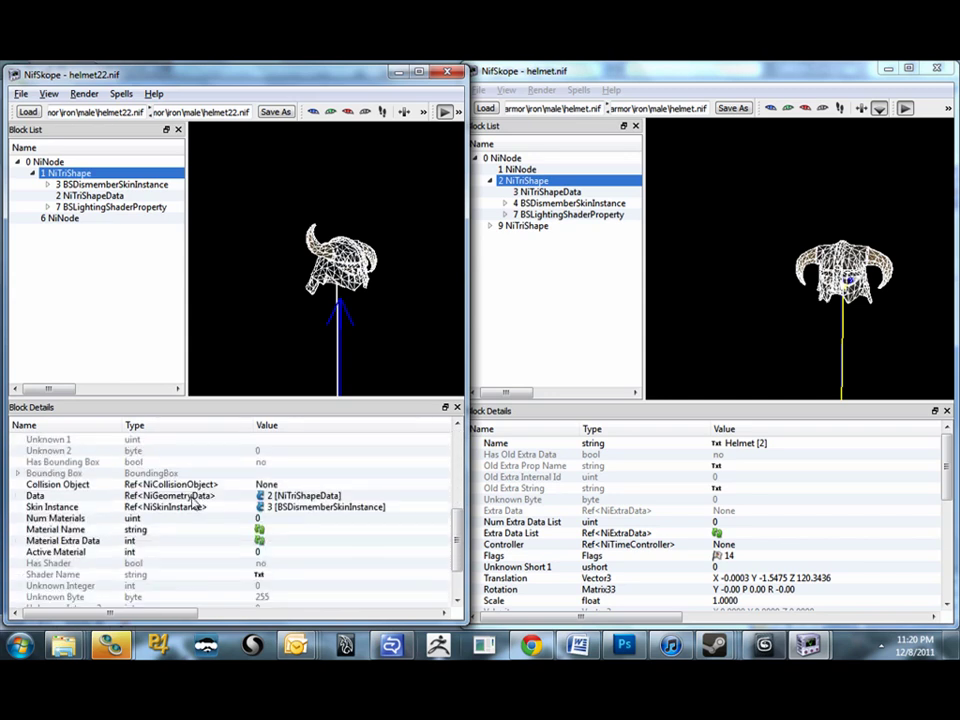
left_click(90, 196)
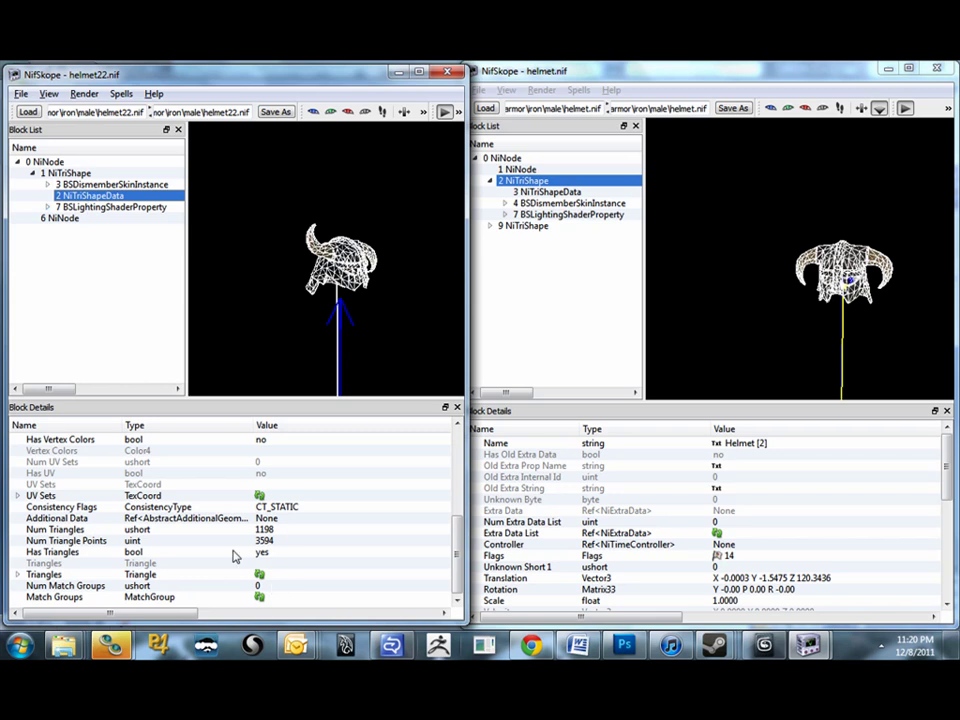
Switch Has Vertex Colors from no to yes
left_click(200, 532)
scroll(199, 540, "up", 5)
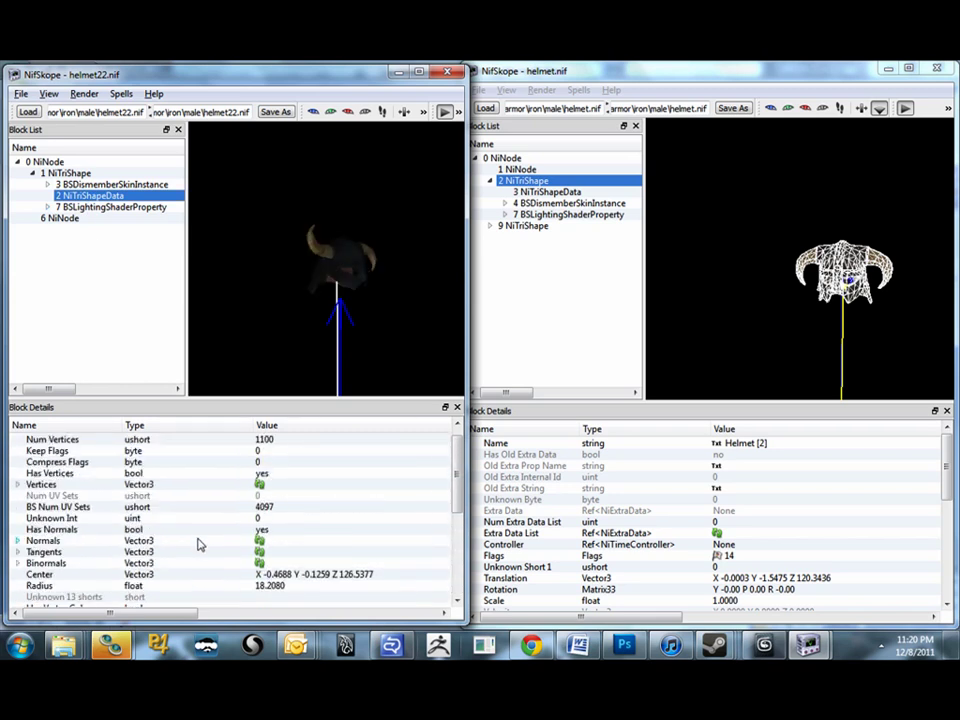
scroll(194, 550, "down", 5)
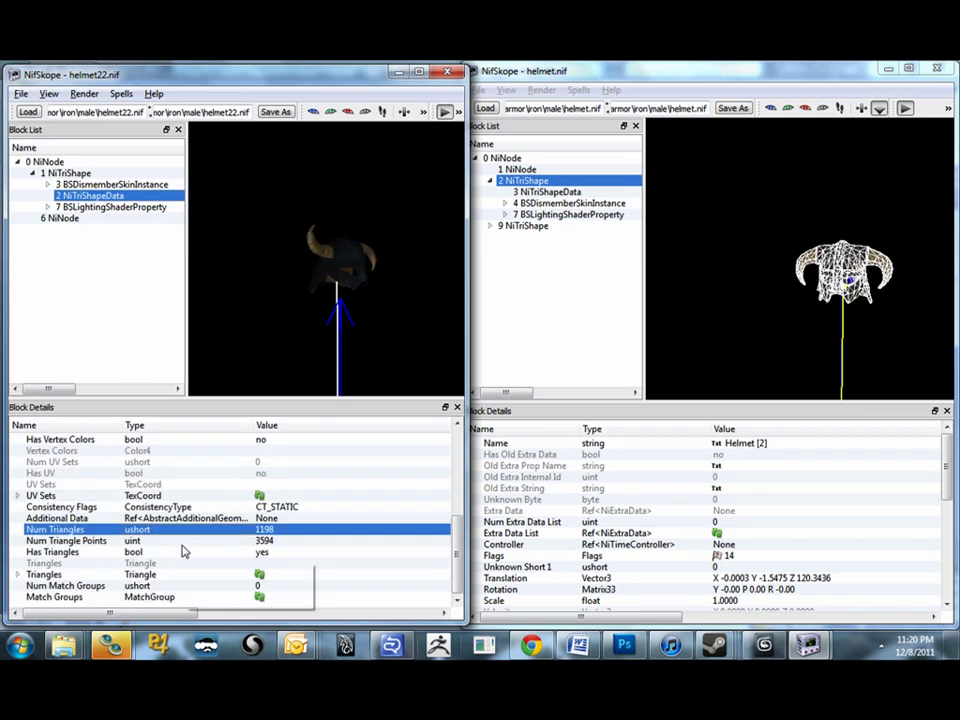
scroll(183, 552, "up", 2)
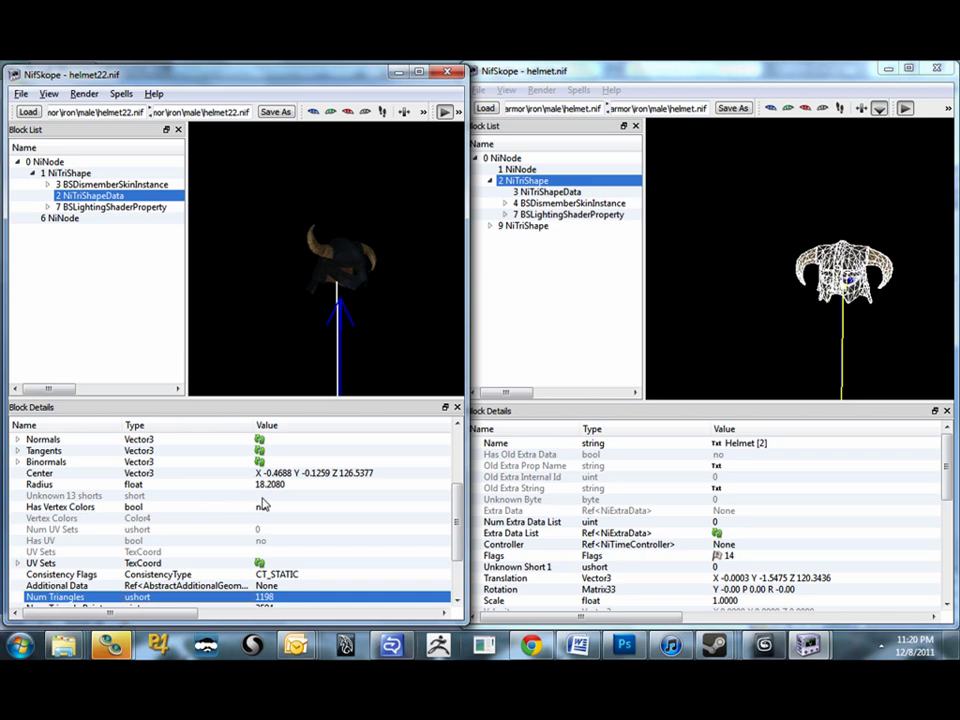
mouse_move(262, 510)
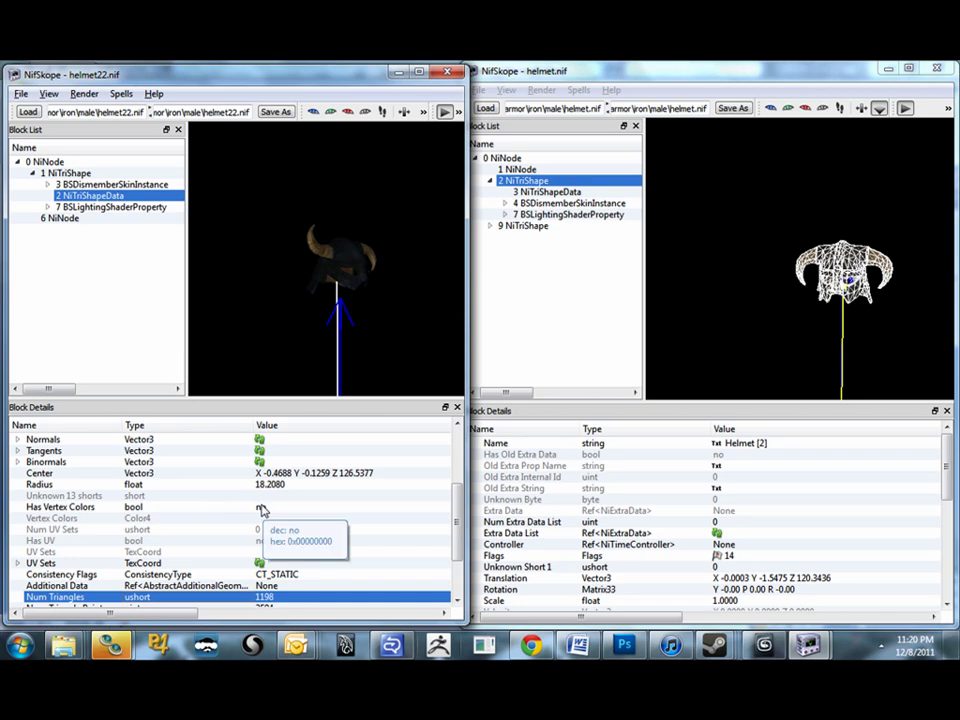
double_click(262, 510)
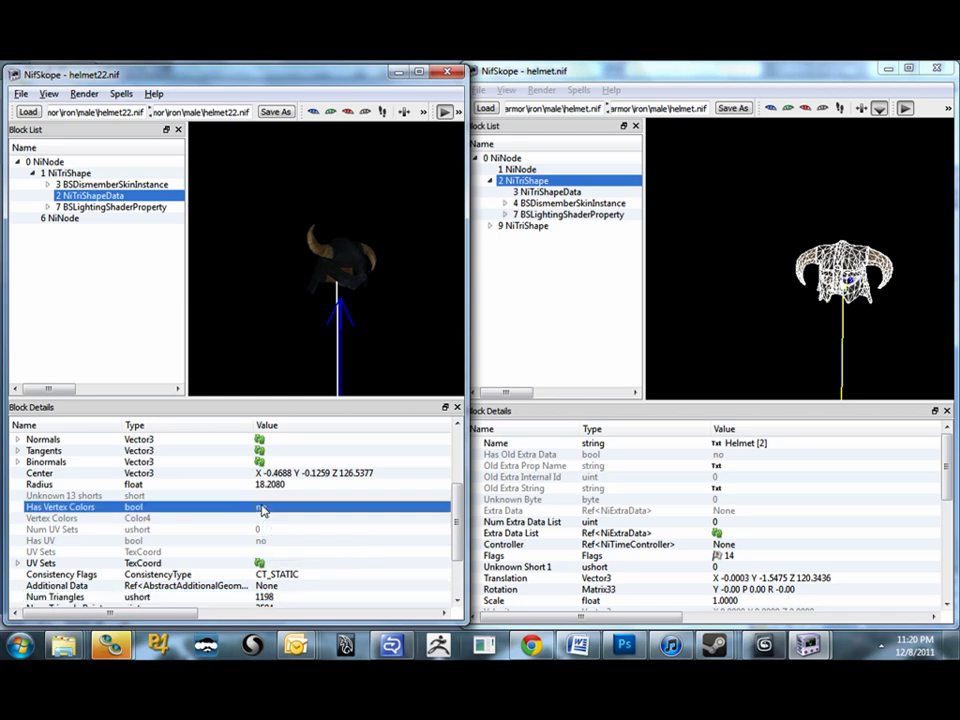
left_click(280, 533)
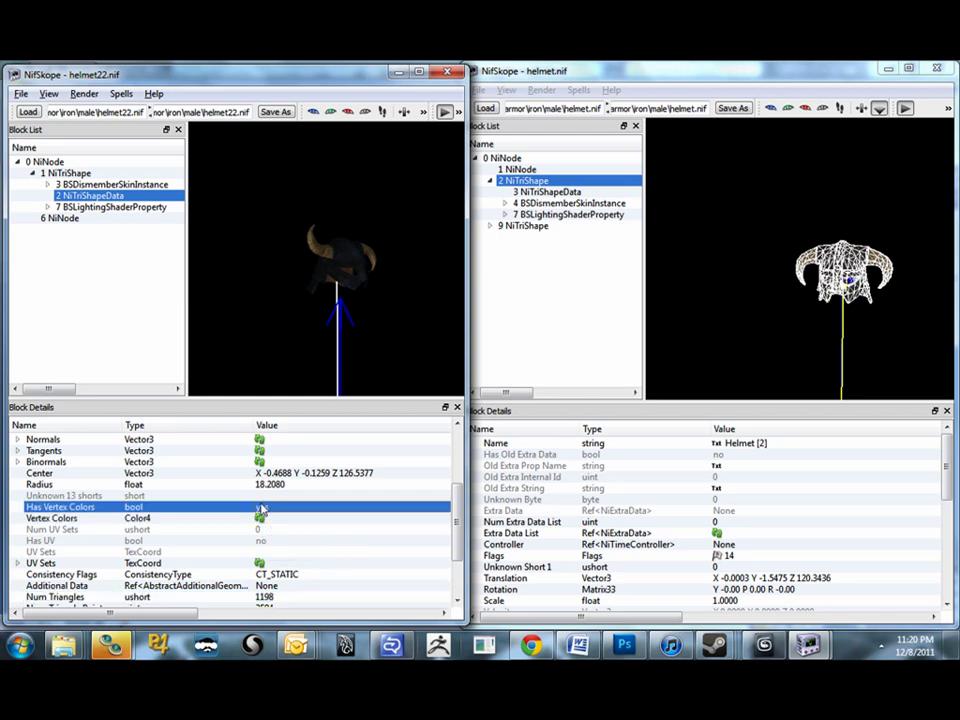
mouse_move(261, 510)
left_click(56, 185)
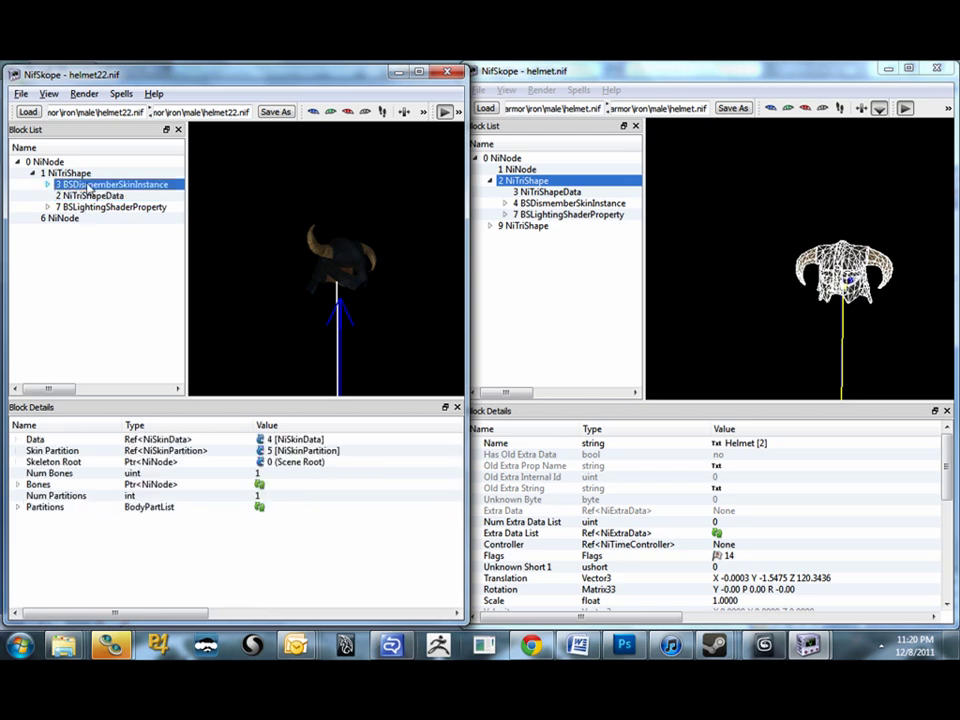
Check the Body Part in helmet.nif's BSDismemberSkinInstance partition
left_click(553, 186)
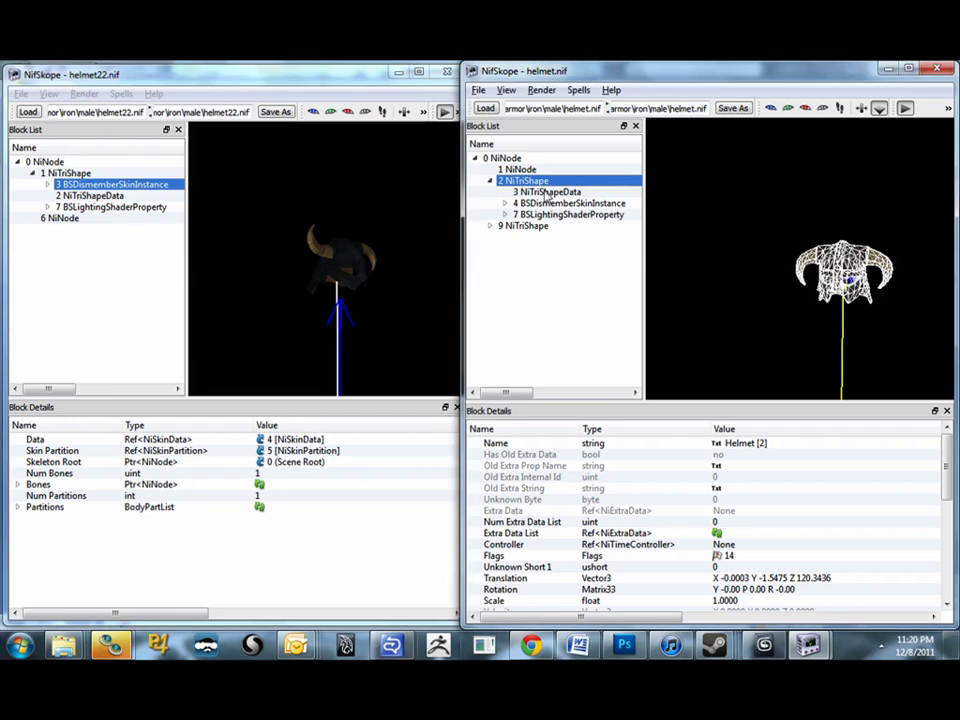
left_click_drag(665, 245, 706, 267)
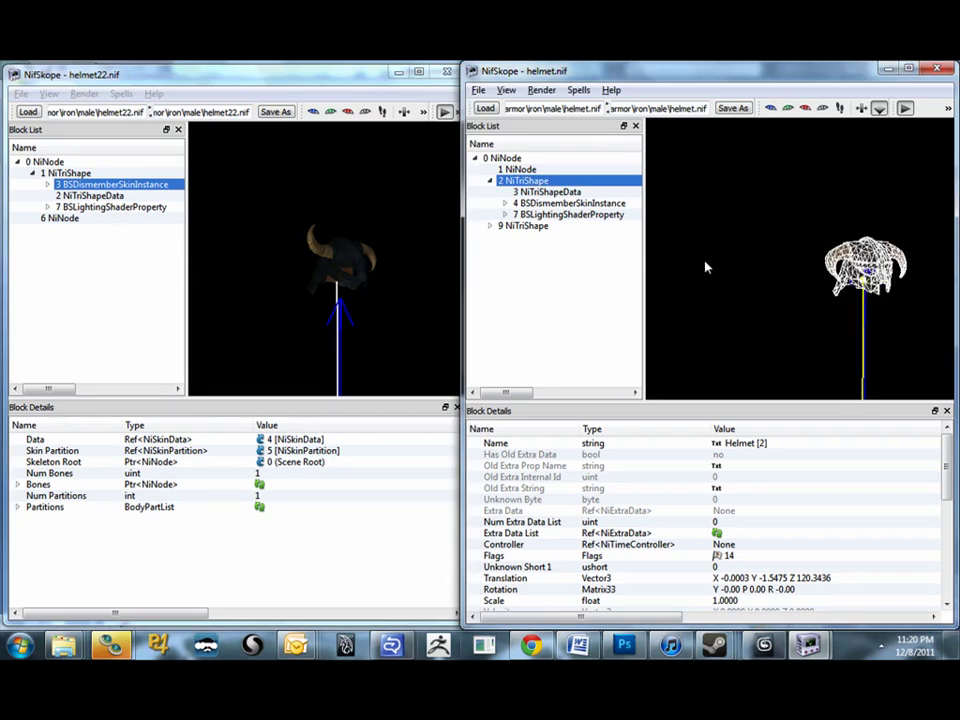
left_click(512, 203)
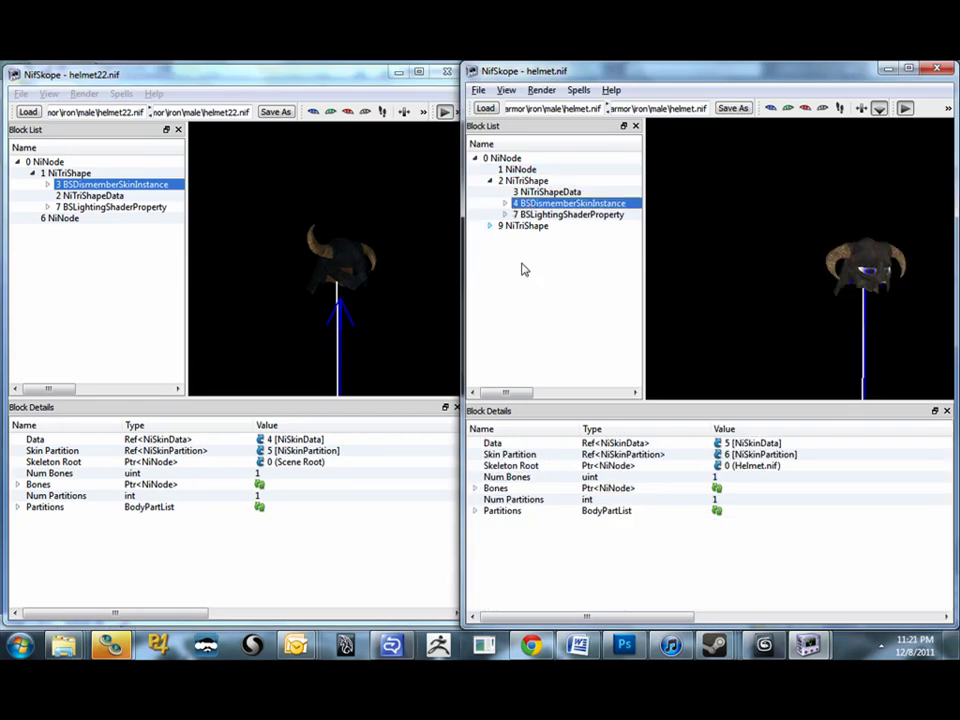
left_click(476, 511)
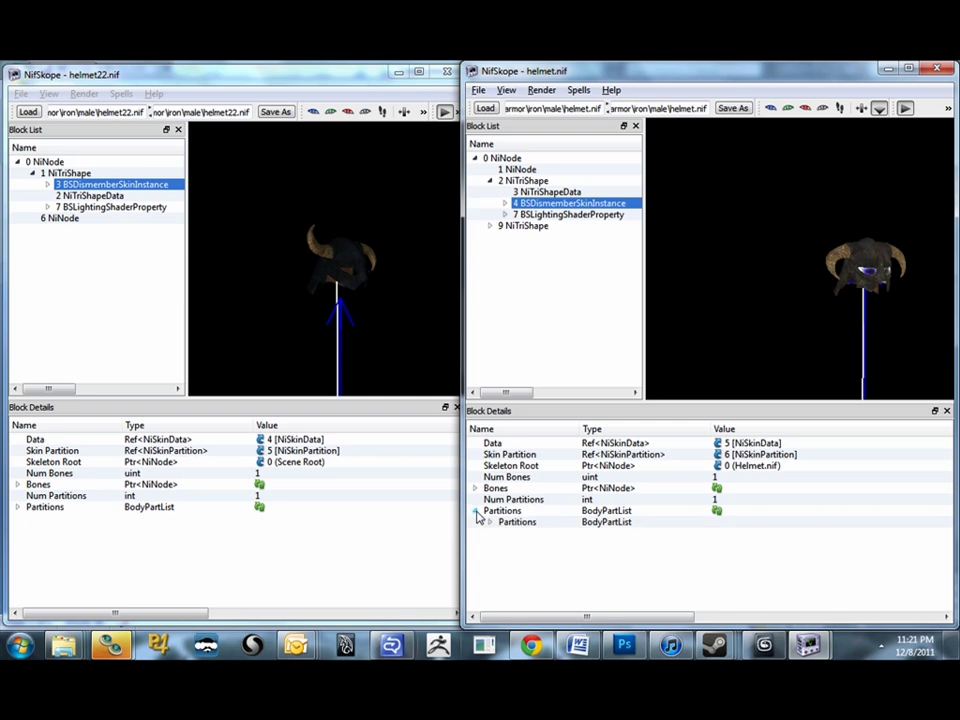
left_click(490, 522)
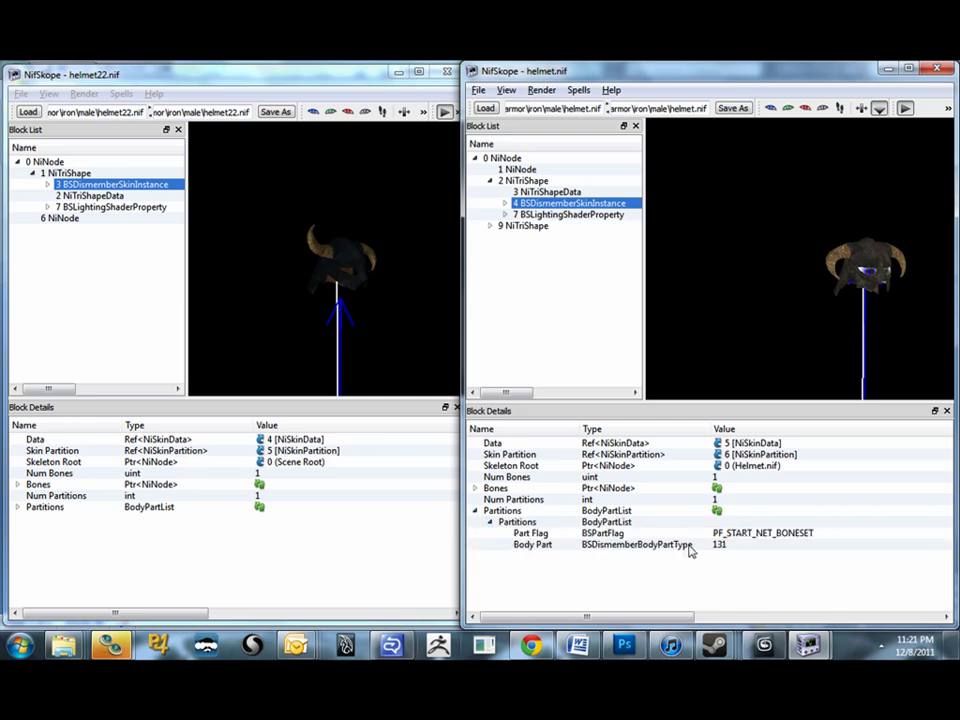
mouse_move(721, 555)
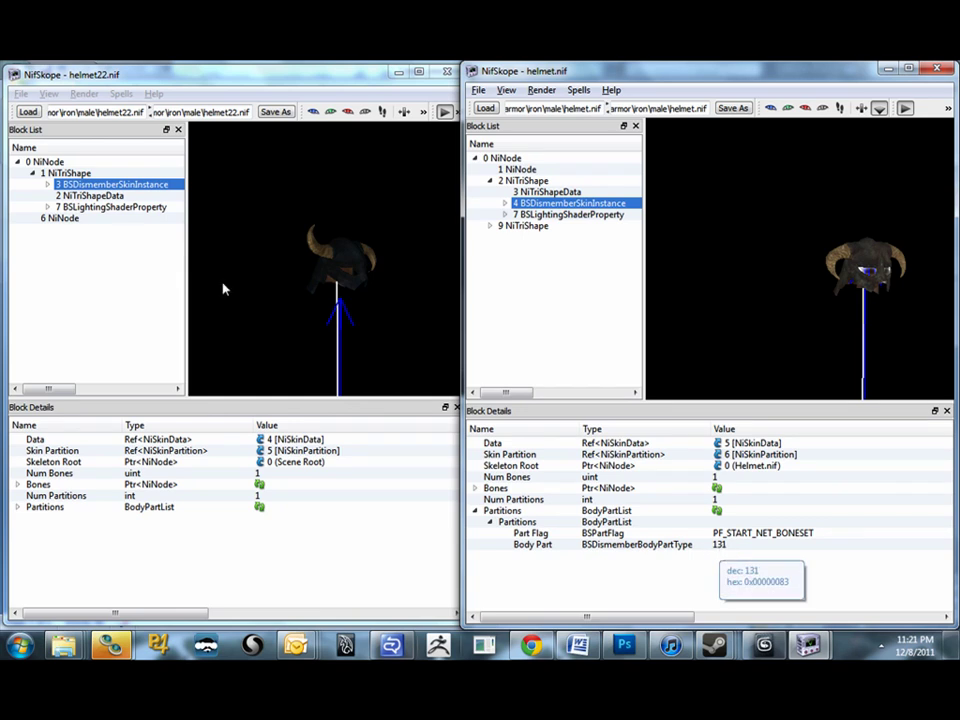
Change helmet22's partition Body Part from BP_TORSO to 131
left_click(18, 507)
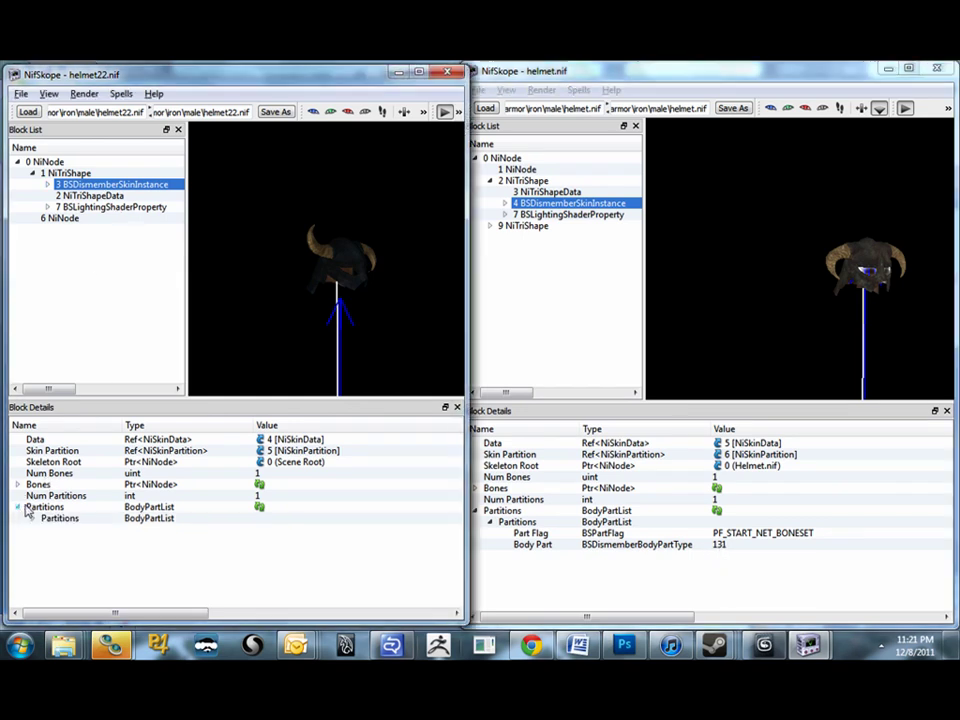
left_click(33, 519)
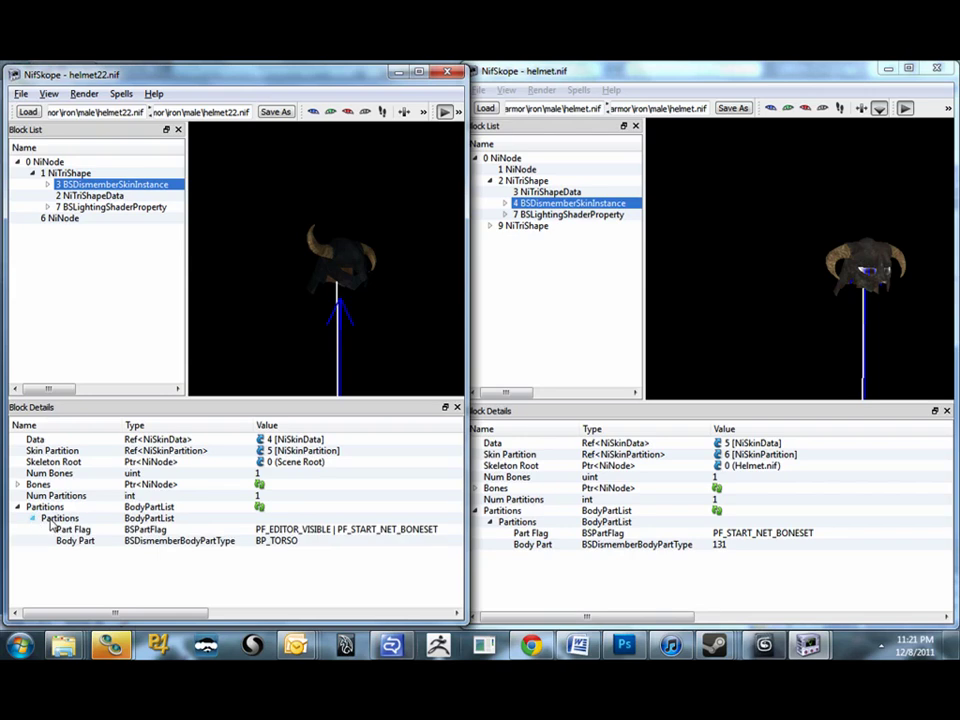
double_click(270, 542)
key("ctrl+a")
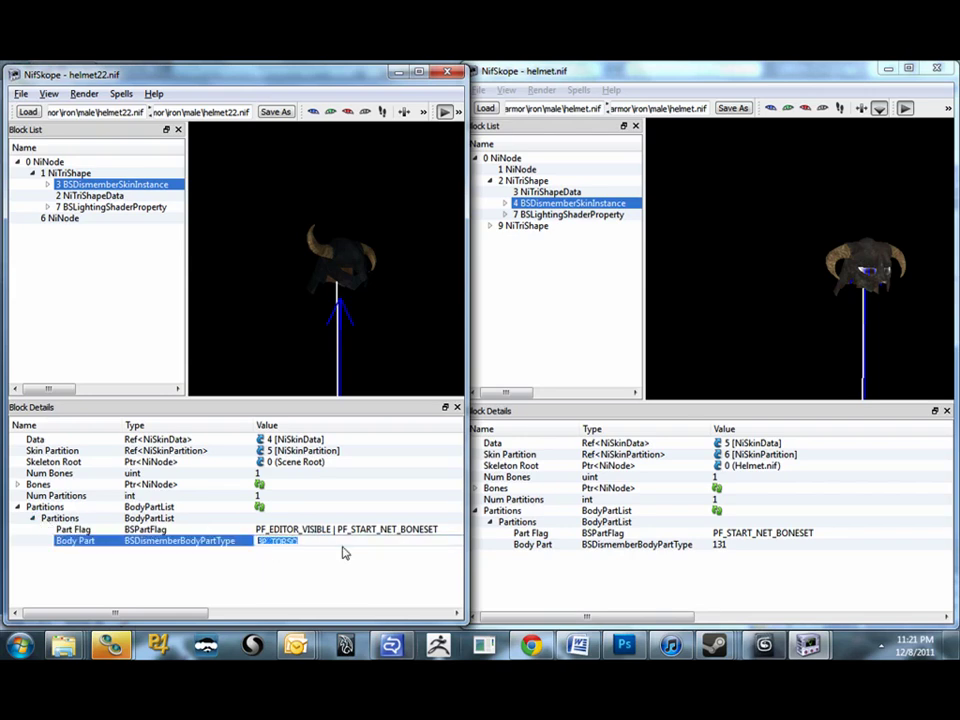
key("BackSpace")
type("131")
key("Return")
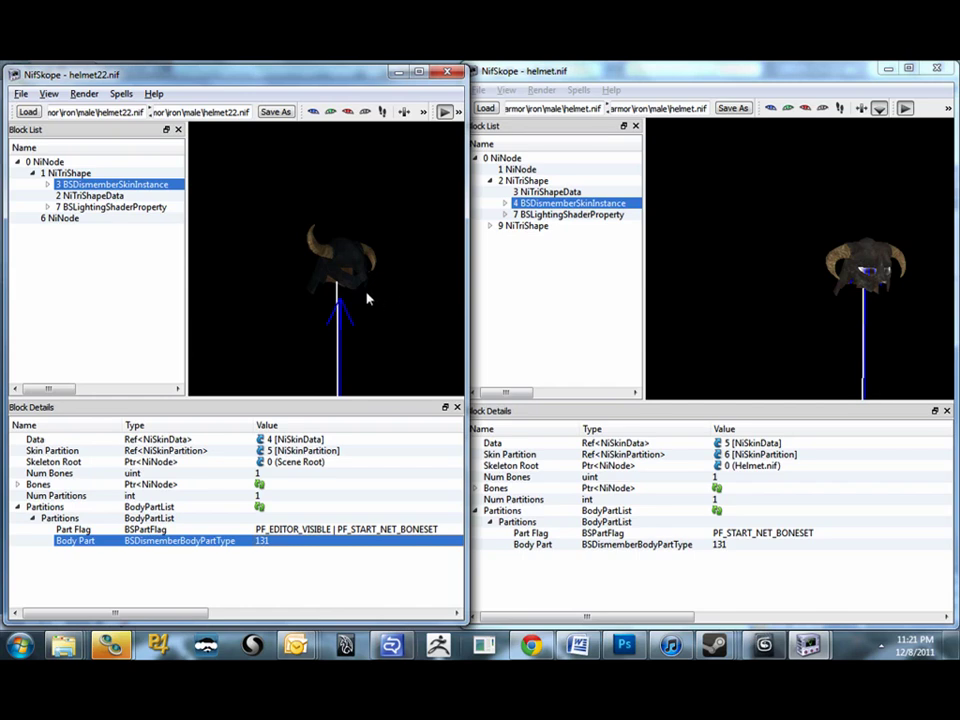
Turn the helmet22 preview to face the front, select the mesh, then bring Skyrim forward
left_click_drag(369, 300, 336, 294)
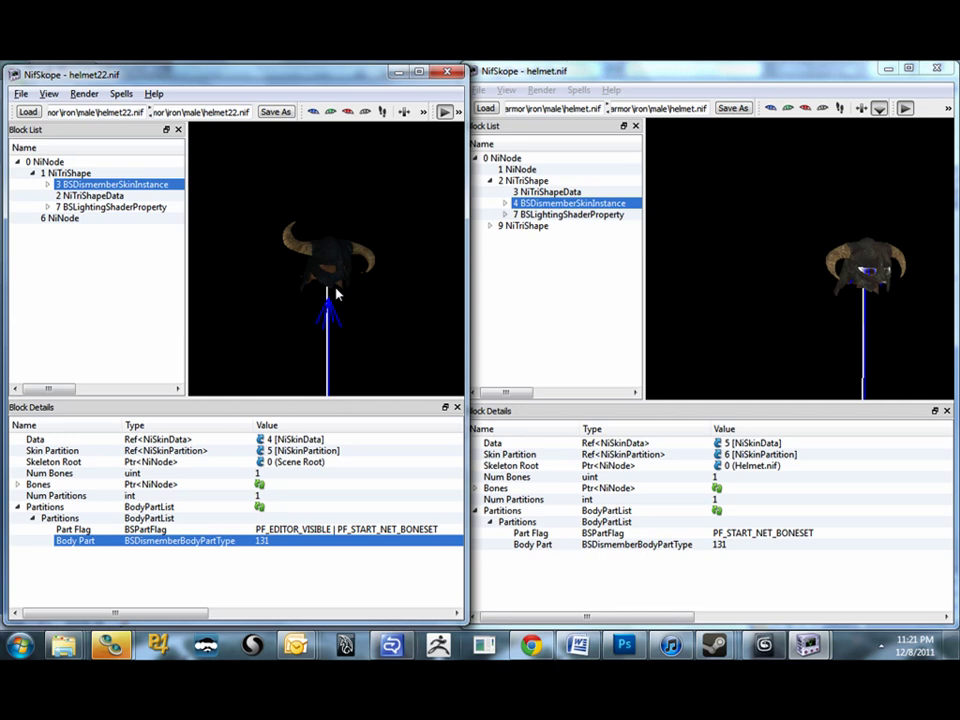
left_click_drag(315, 285, 343, 291)
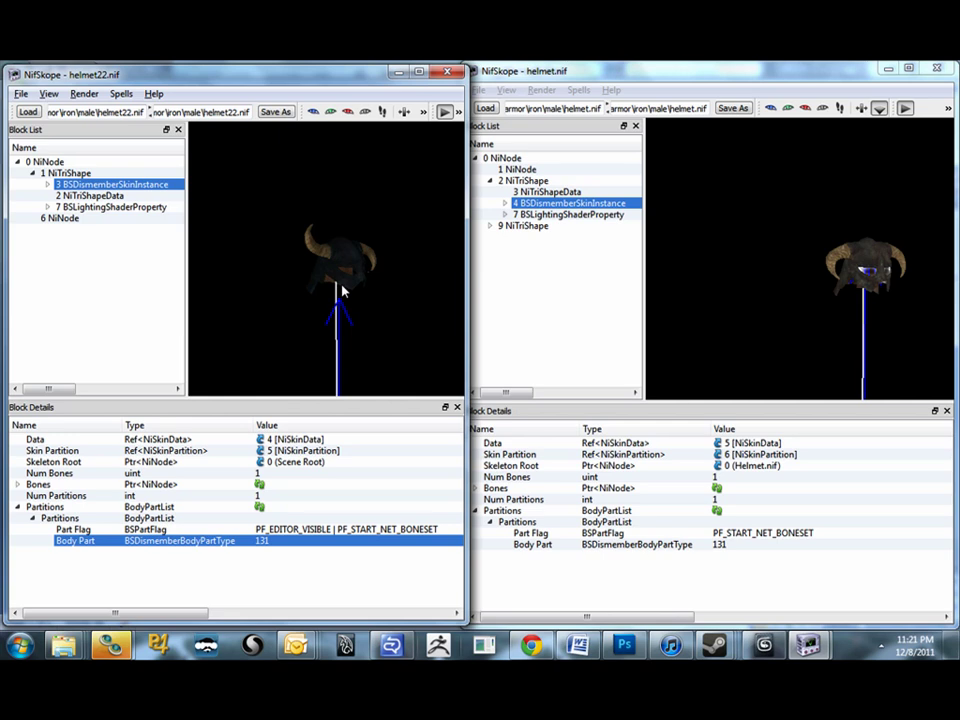
left_click_drag(342, 291, 309, 285)
left_click(336, 251)
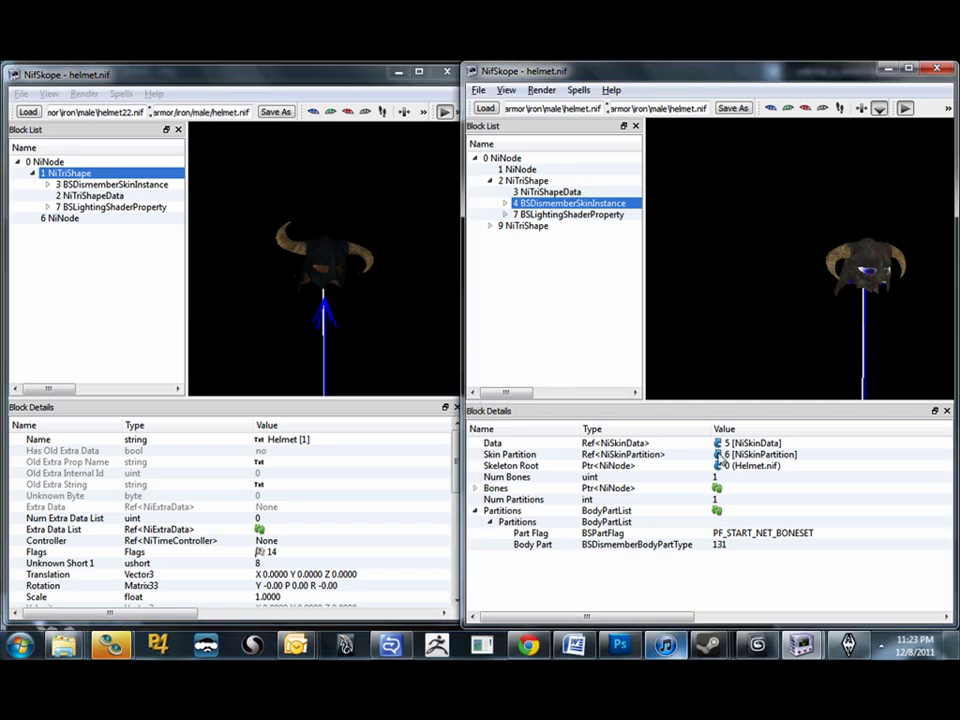
left_click(848, 645)
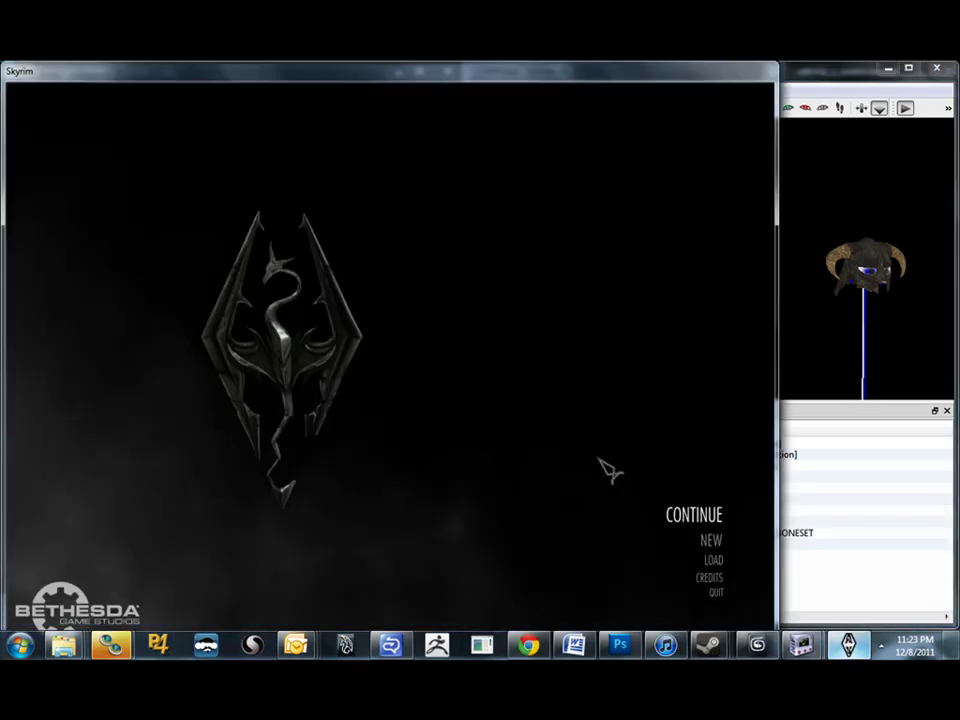
Choose Continue in Skyrim's main menu and confirm loading the last saved game
left_click(702, 517)
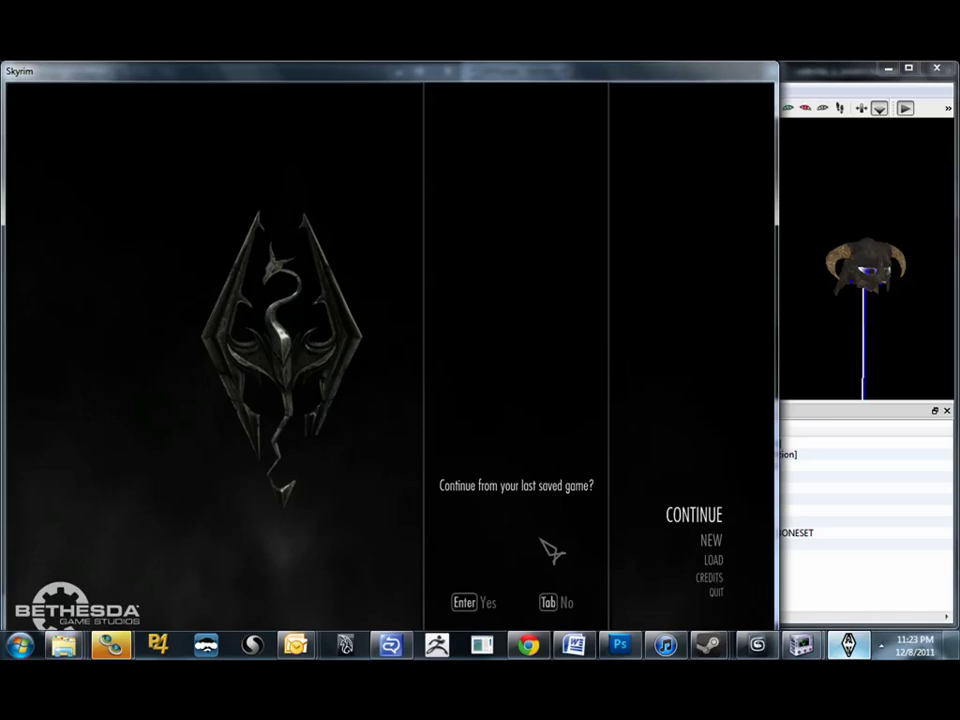
key("Return")
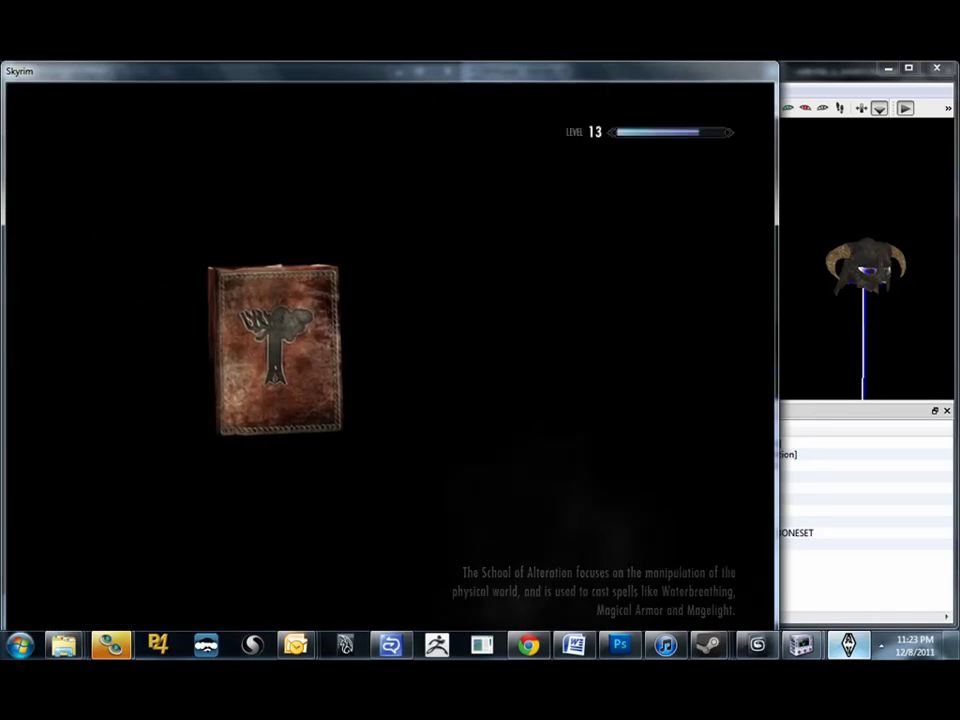